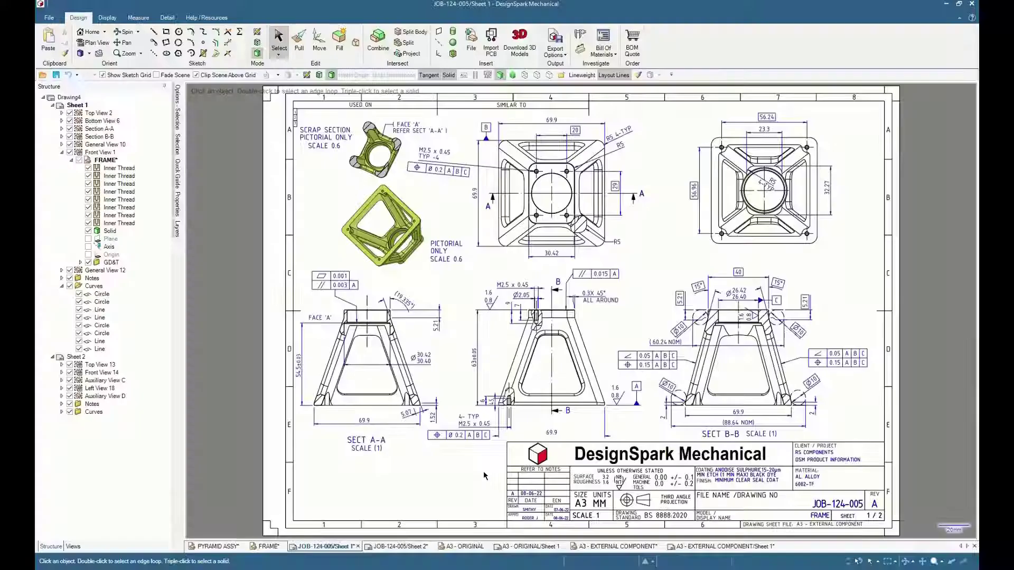
# Orbit the JOB-124-005 sheet in 3D, flatten it to plan view, and zoom into Section B-B and the title block
pyautogui.moveTo(478, 475); pyautogui.dragTo(388, 521, button='middle')
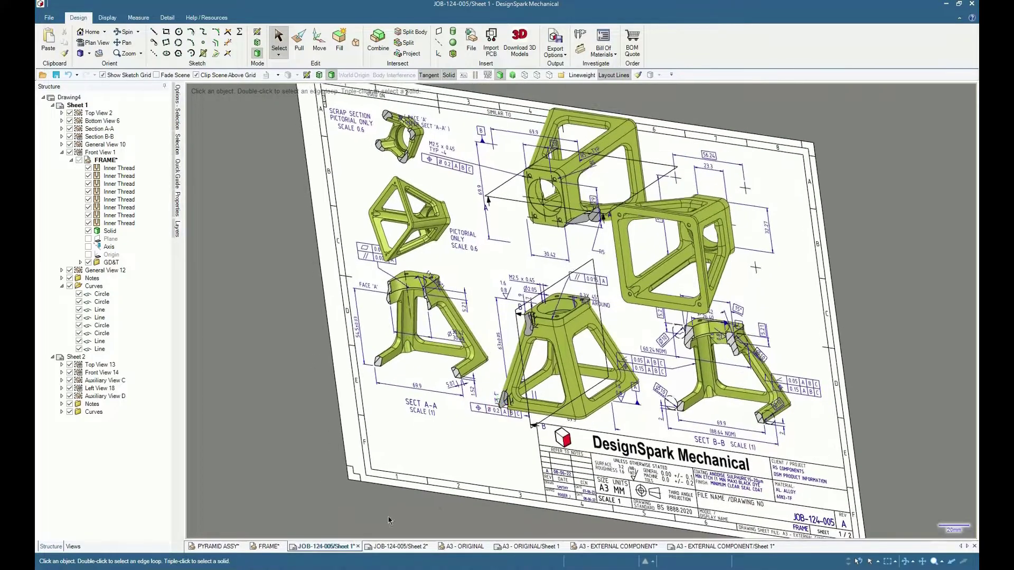
pyautogui.press('v')
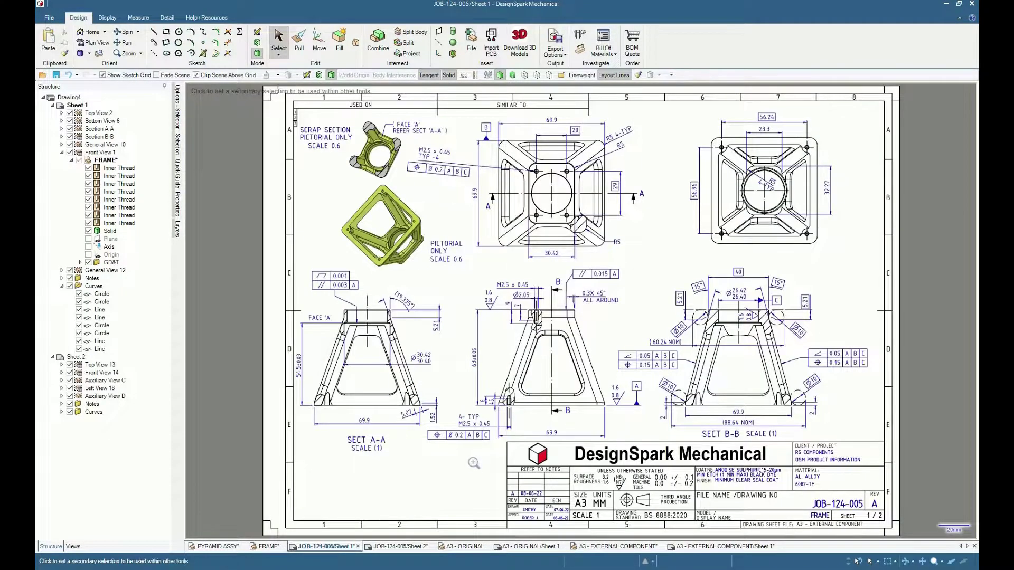
pyautogui.moveTo(485, 456)
pyautogui.mouseDown()
pyautogui.moveTo(919, 459)
pyautogui.moveTo(896, 460)
pyautogui.mouseUp()
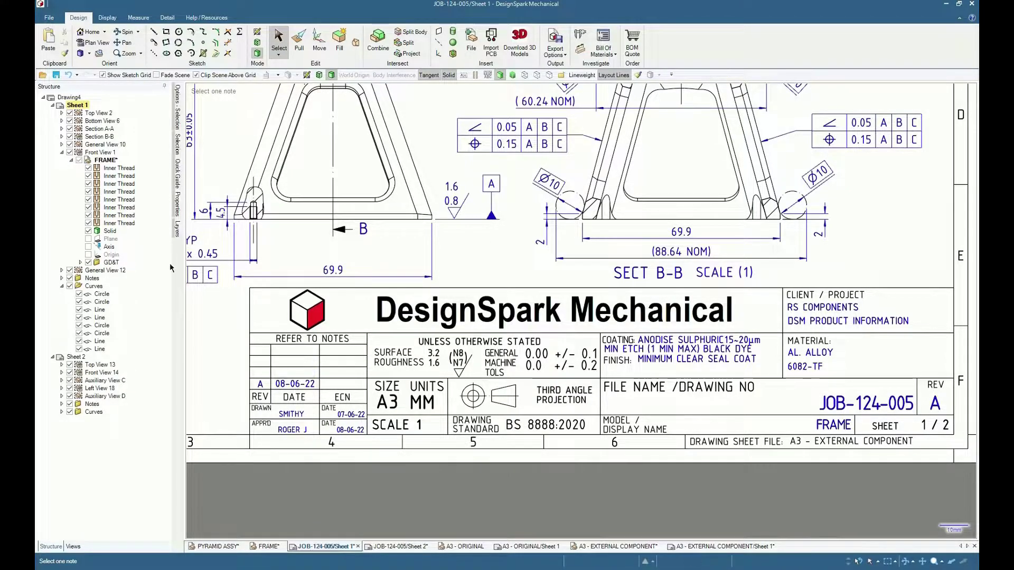
# Select the FRAME part and review its custom properties feeding the title block
pyautogui.click(103, 159)
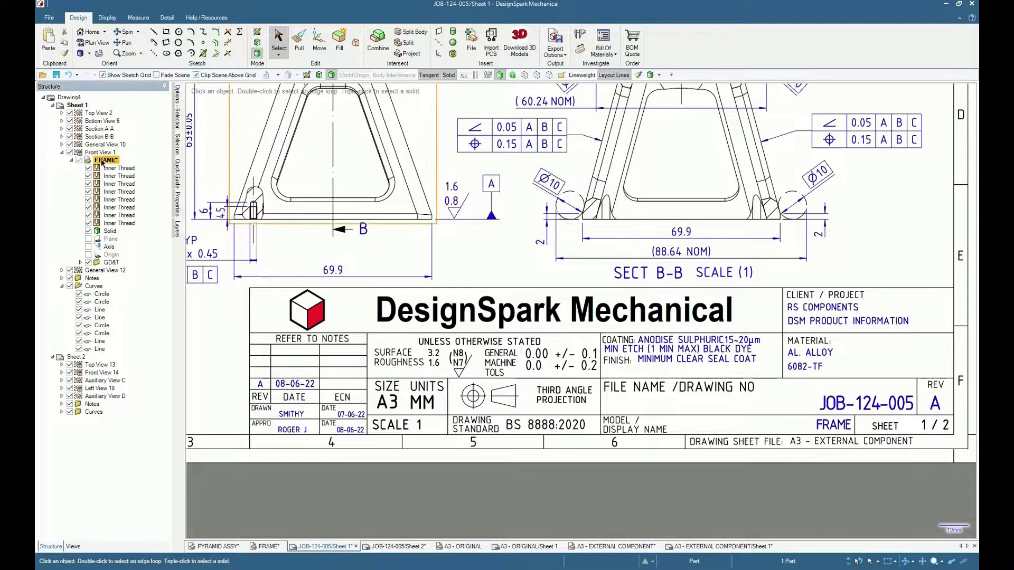
pyautogui.click(176, 210)
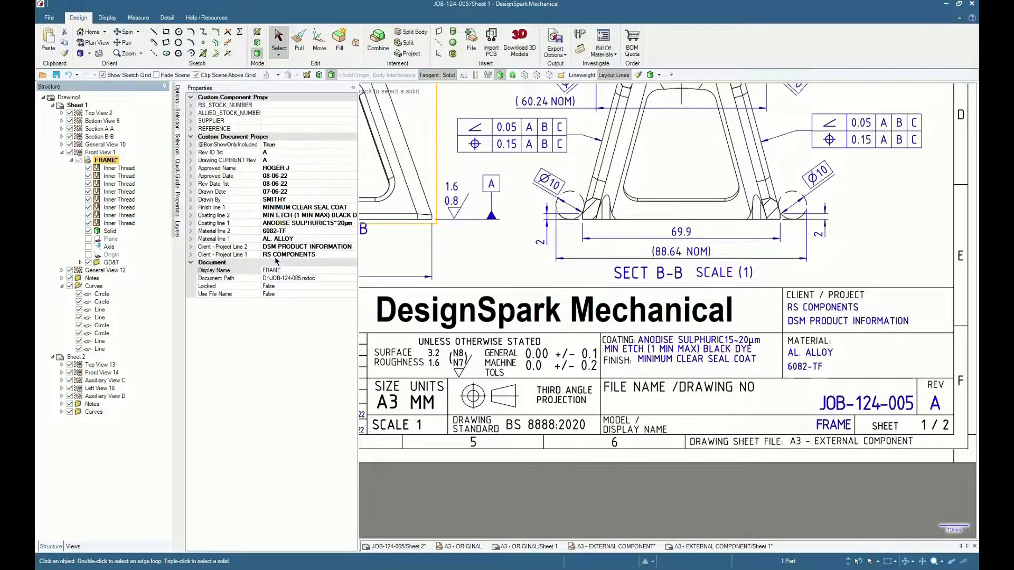
pyautogui.click(464, 473)
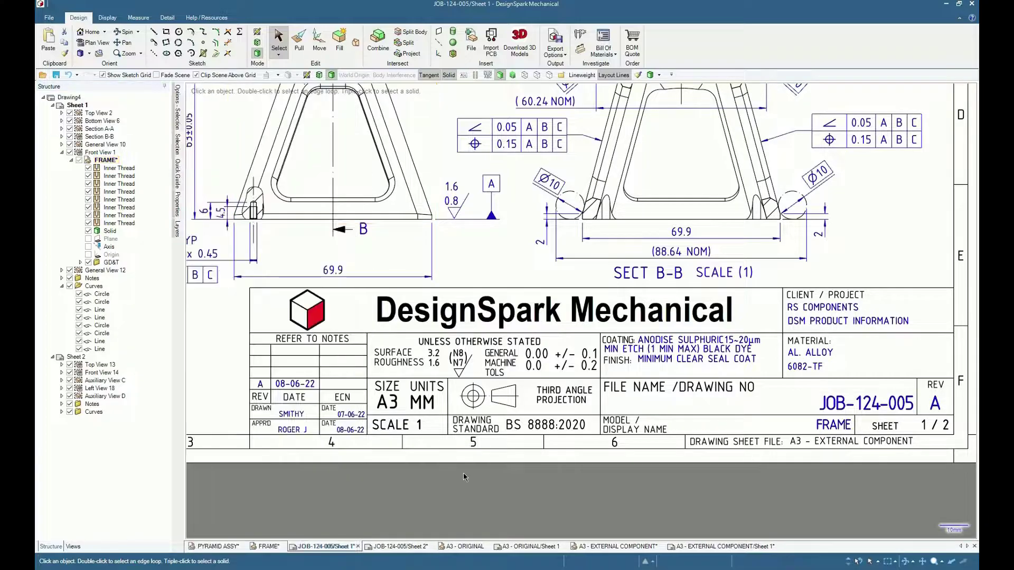
# Toggle the Lineweight display off and back on twice
pyautogui.scroll(1, 491, 467)
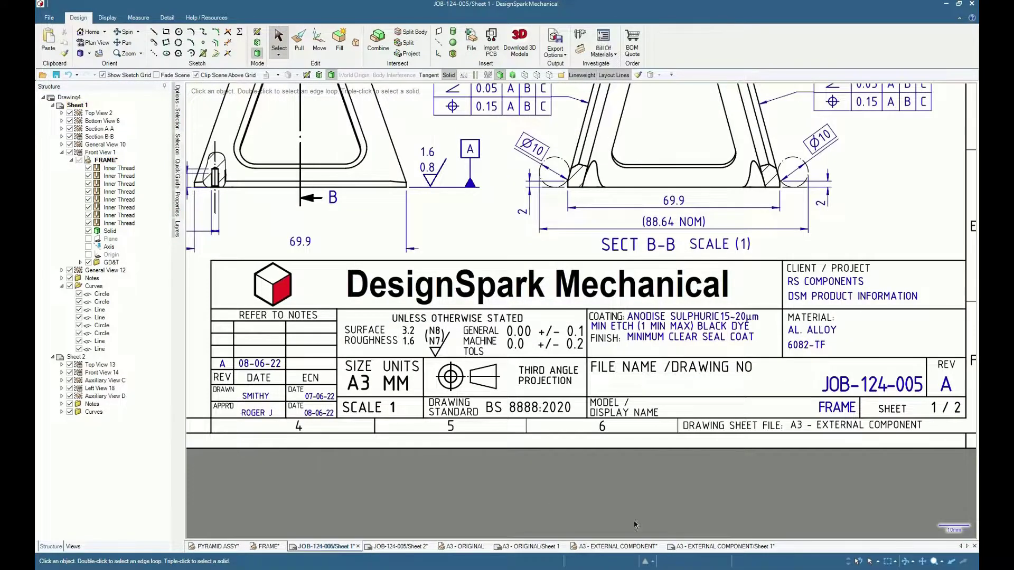
pyautogui.click(581, 75)
pyautogui.click(582, 75)
pyautogui.click(589, 77)
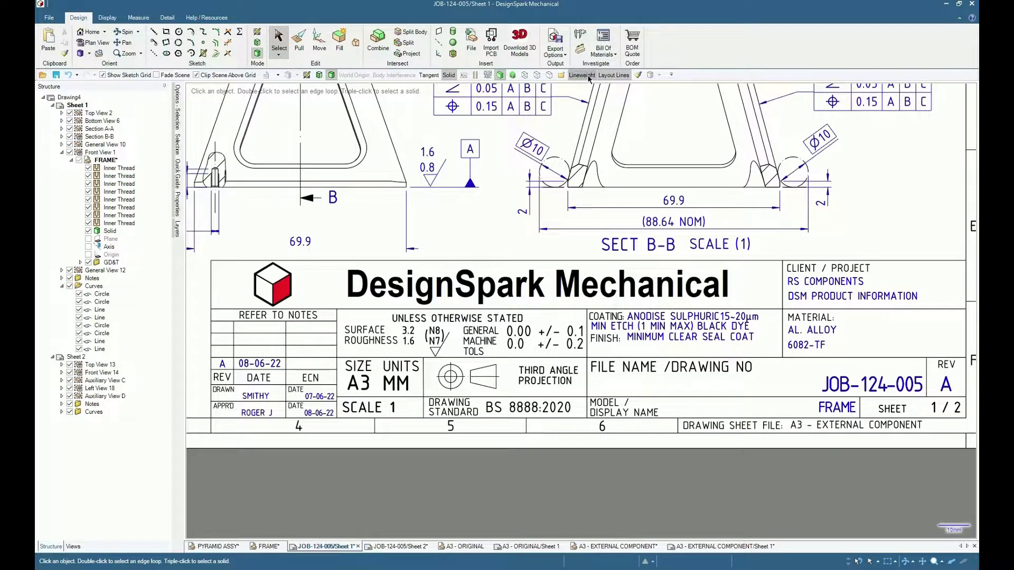
pyautogui.click(588, 77)
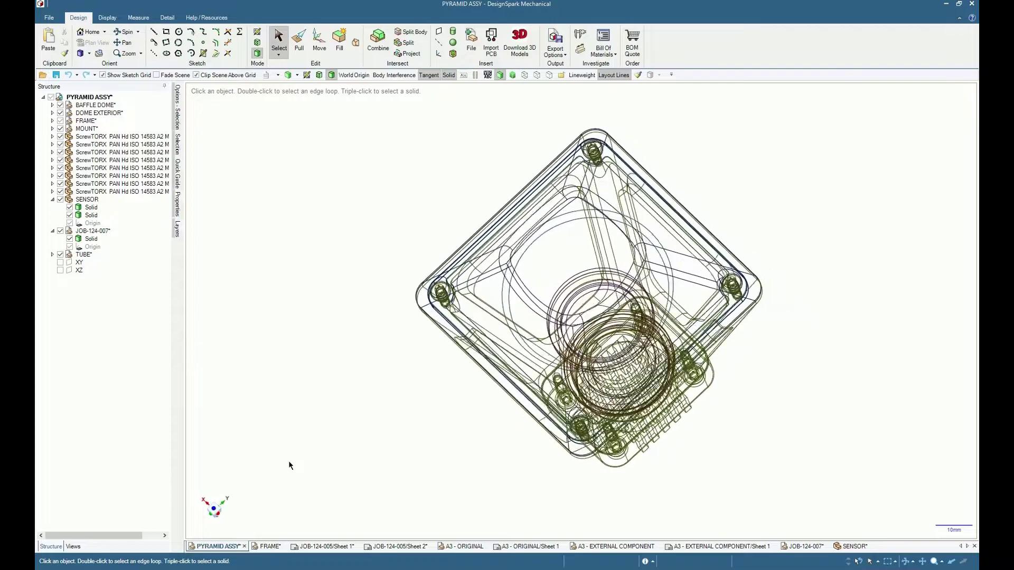
# Open the SENSOR component as its own design and orbit to view its underside
pyautogui.click(92, 214)
pyautogui.keyDown('ctrl'); pyautogui.click(91, 207); pyautogui.keyUp('ctrl')
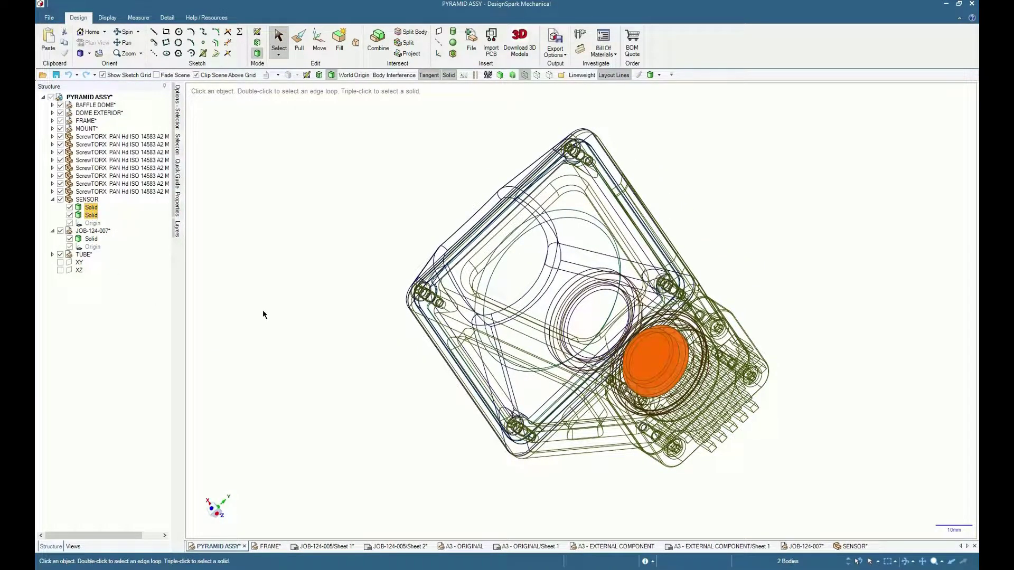
pyautogui.rightClick(85, 200)
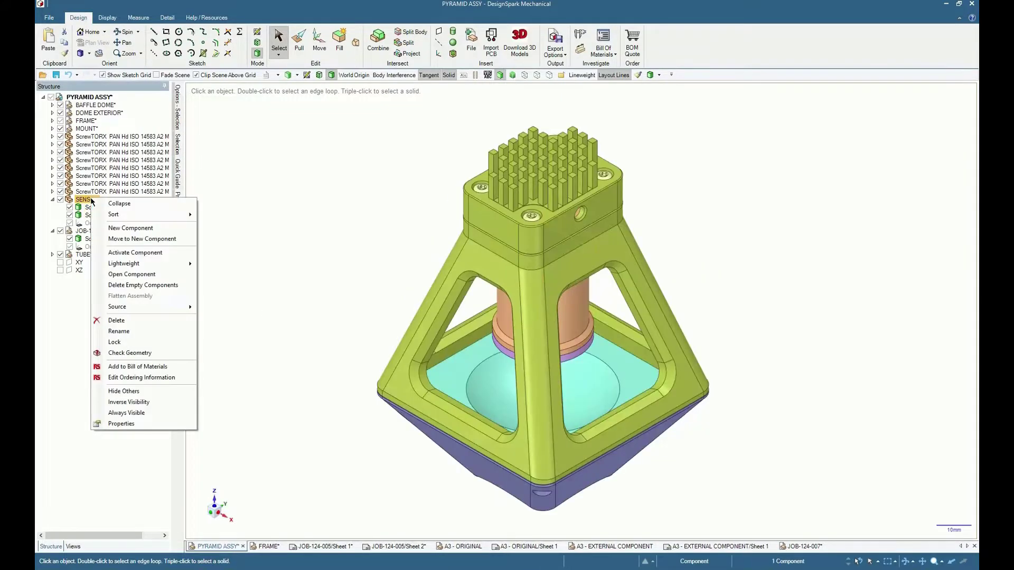
pyautogui.click(132, 274)
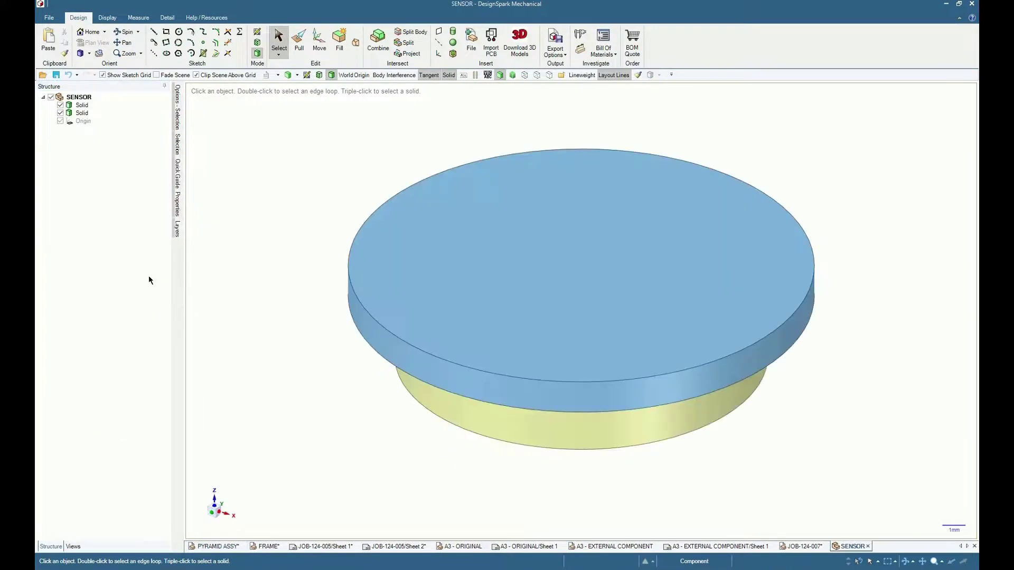
pyautogui.moveTo(260, 296); pyautogui.dragTo(267, 199, button='middle')
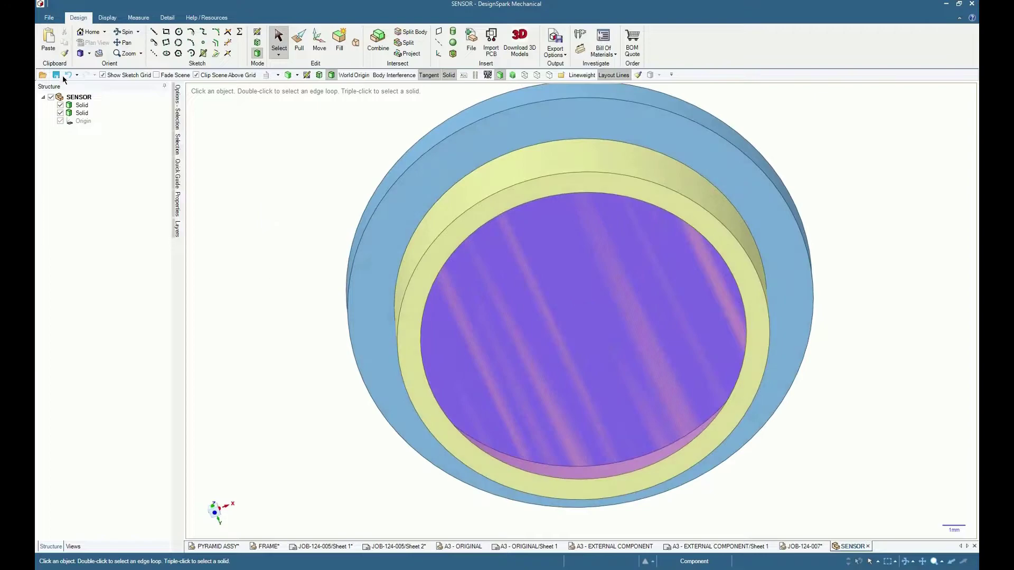
# Save the sensor design as JOB-124-008, editing the JOB-124-007 name
pyautogui.click(48, 17)
pyautogui.moveTo(61, 108)
pyautogui.click(124, 48)
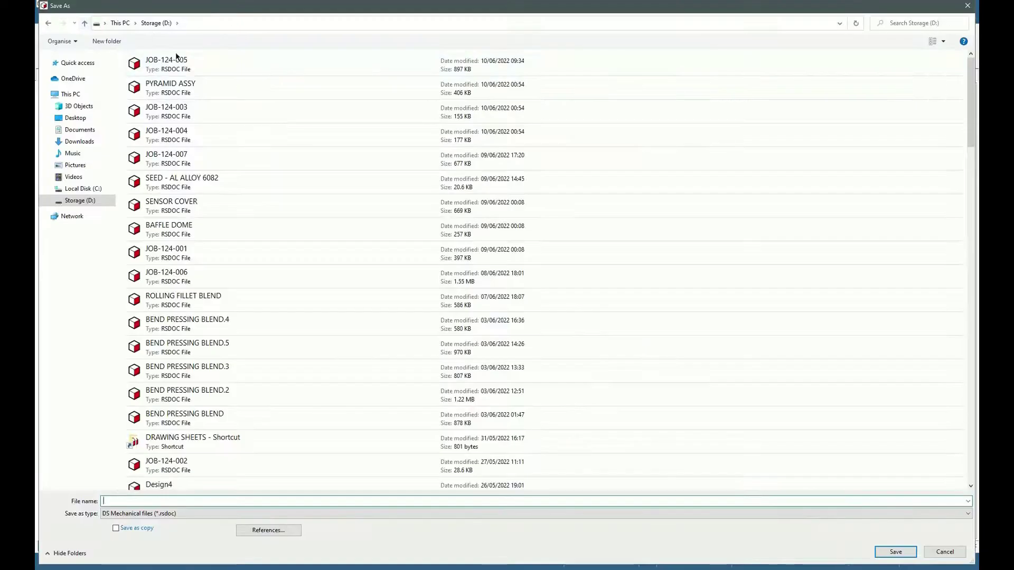
pyautogui.click(169, 158)
pyautogui.click(140, 500)
pyautogui.press('BackSpace')
pyautogui.write('8')
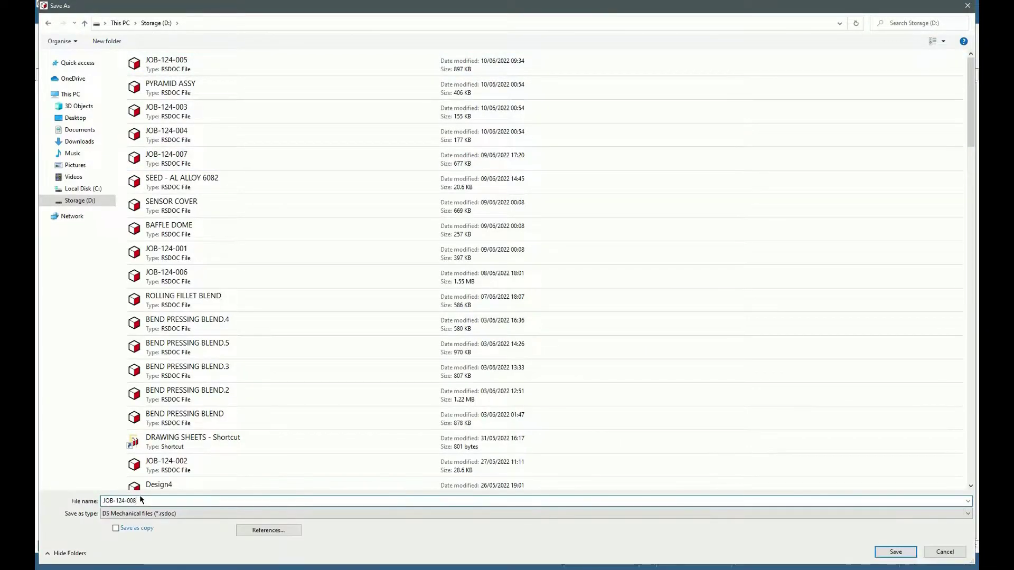
pyautogui.press('Return')
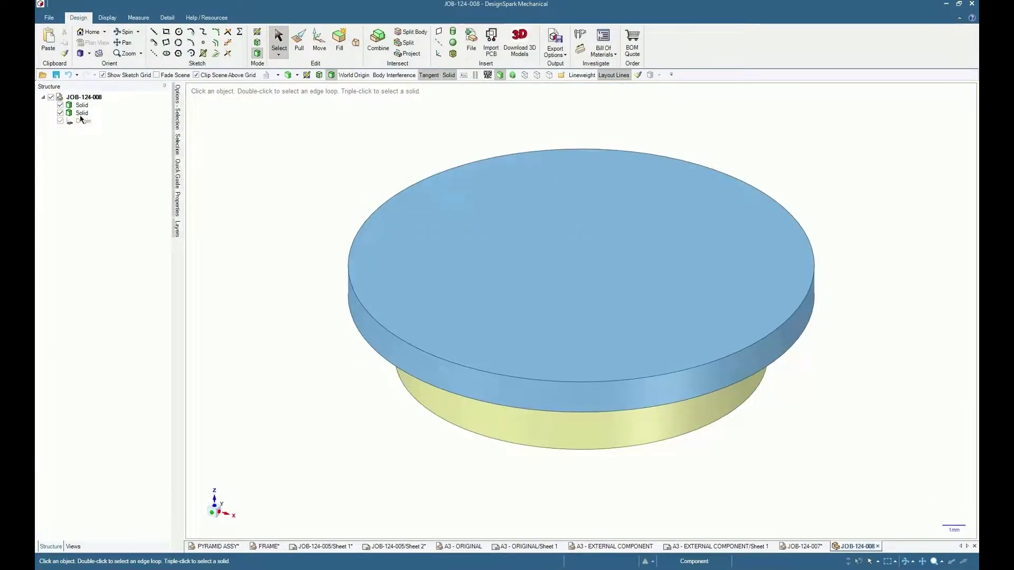
# Create a new drawing sheet for JOB-124-008 and open Sheet 1
pyautogui.click(90, 98)
pyautogui.click(49, 17)
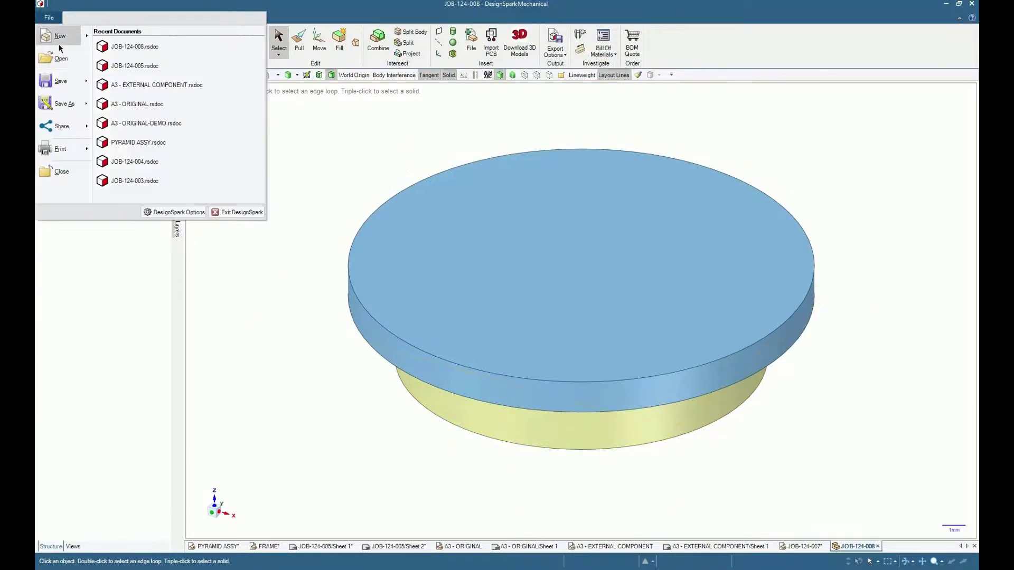
pyautogui.moveTo(61, 38)
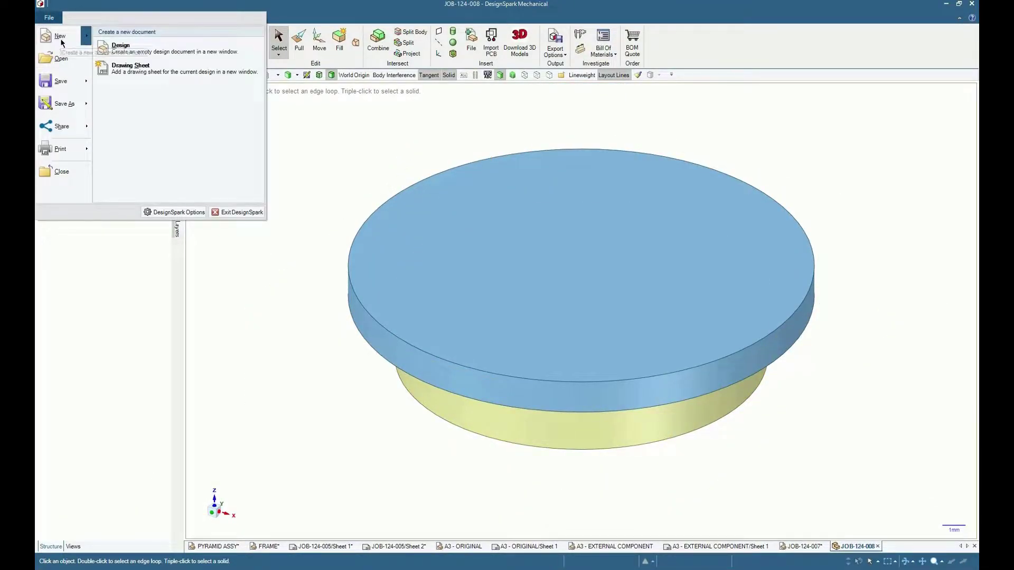
pyautogui.click(148, 68)
pyautogui.rightClick(75, 140)
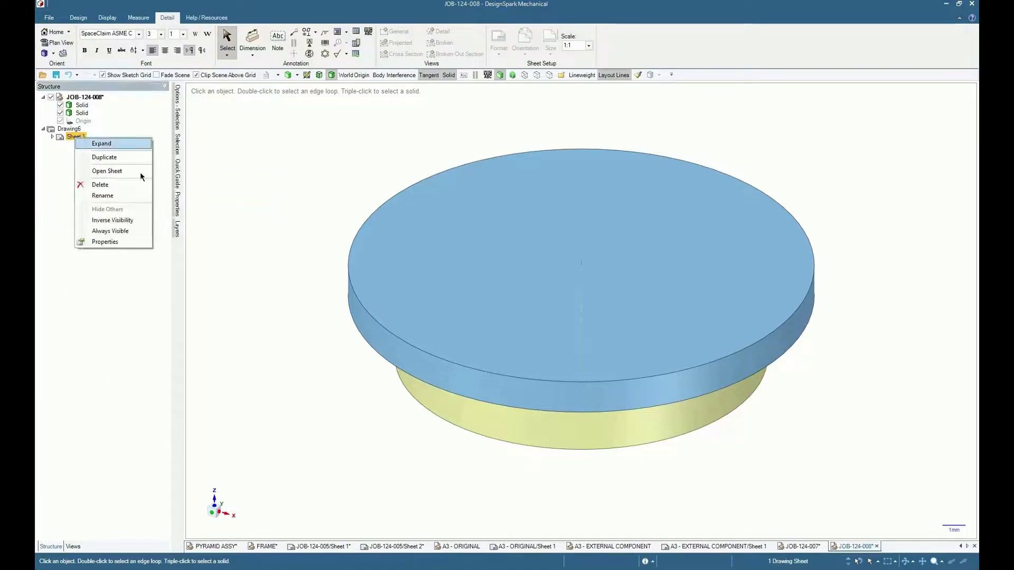
pyautogui.click(133, 179)
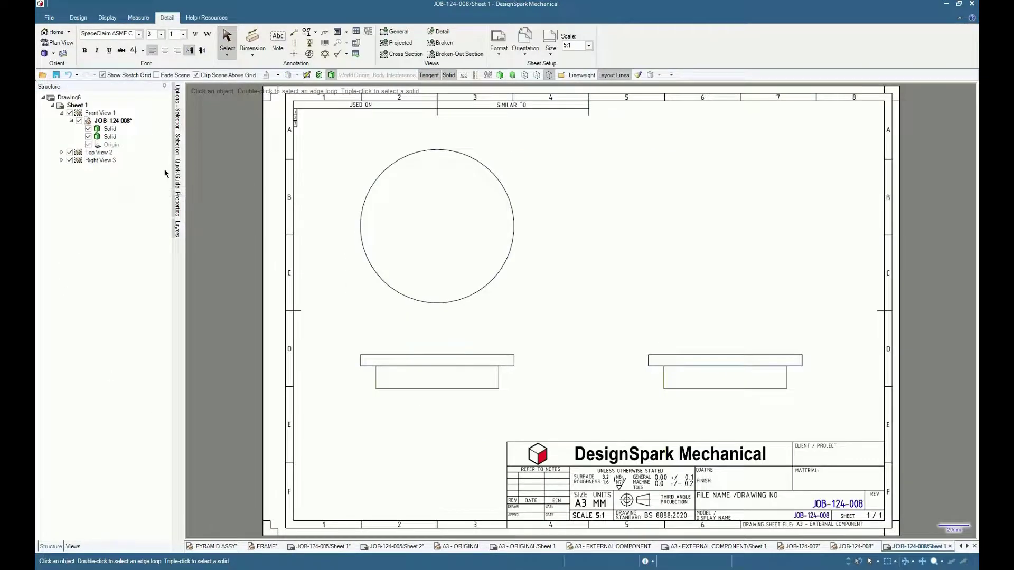
# Tilt the sheet, trial-pull the right view's top face upward, then undo it
pyautogui.moveTo(729, 302)
pyautogui.mouseDown(button='middle')
pyautogui.moveTo(718, 314)
pyautogui.moveTo(733, 306)
pyautogui.mouseUp(button='middle')
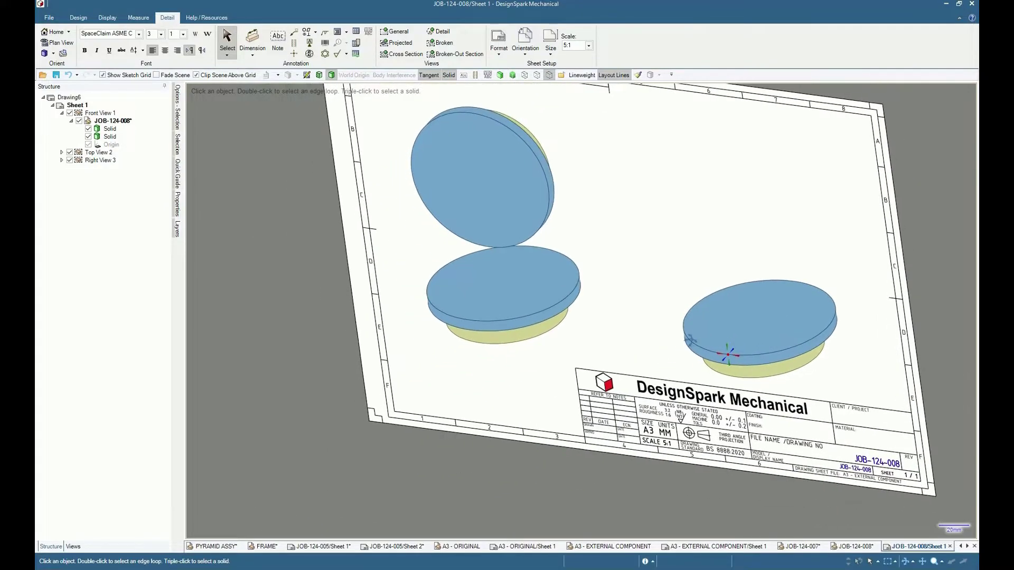
pyautogui.click(731, 323)
pyautogui.press('m')
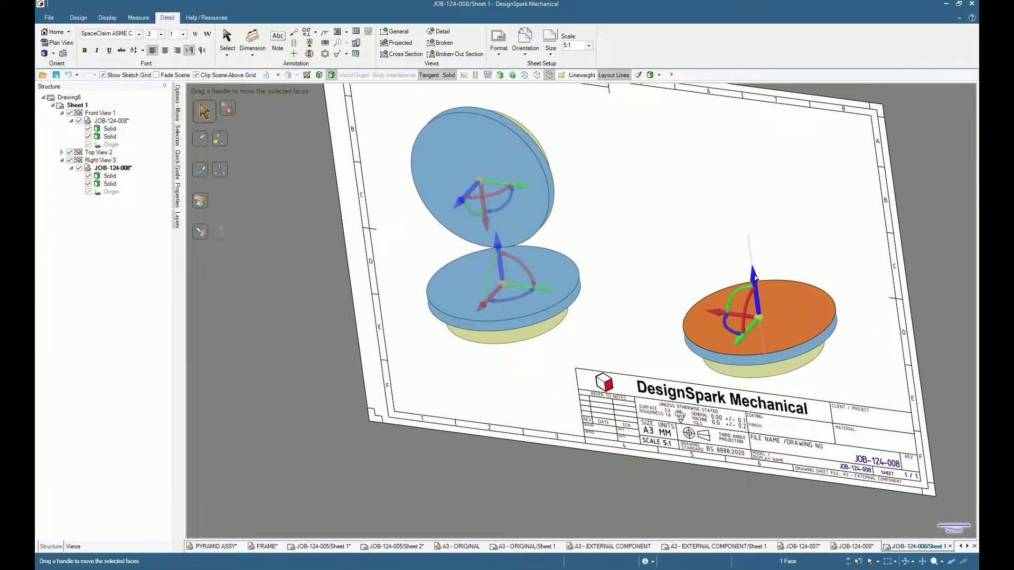
pyautogui.moveTo(750, 229); pyautogui.dragTo(750, 150)
pyautogui.hotkey('ctrl', 'z')
pyautogui.press('Escape')
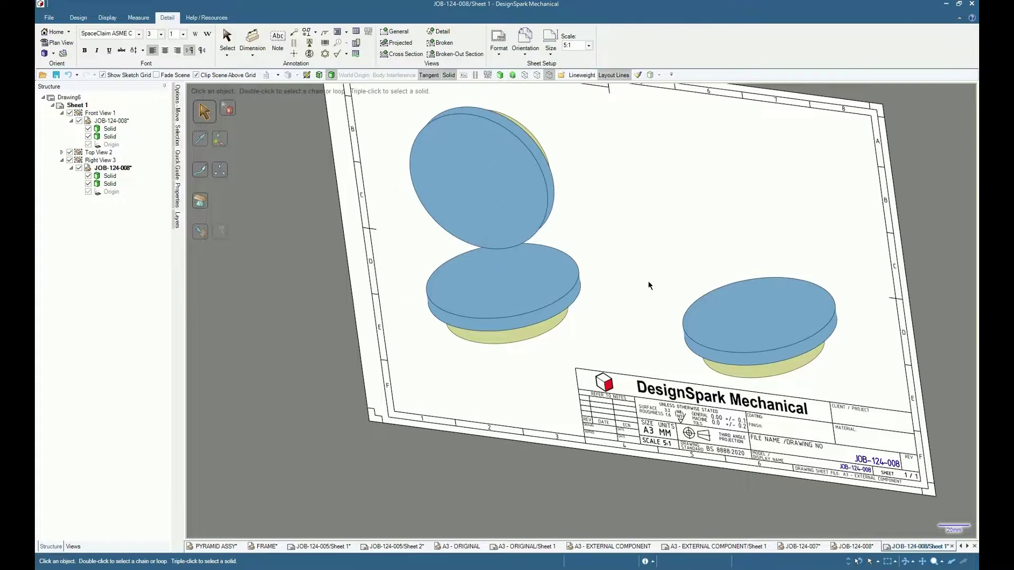
# Check the default A3.rsdoc format under Detailing options, then zoom into the A3 - ORIGINAL title block
pyautogui.click(48, 19)
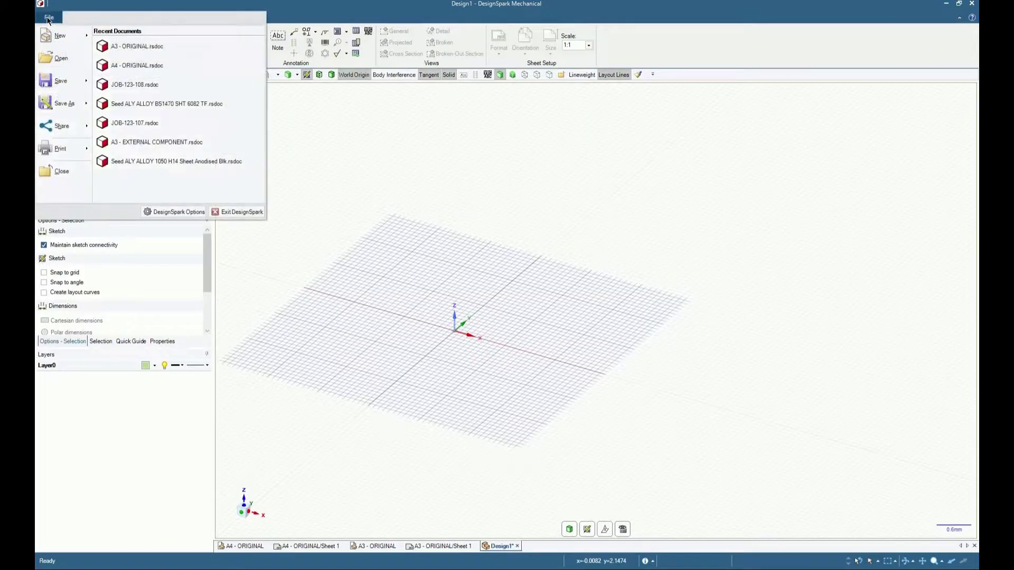
pyautogui.click(173, 212)
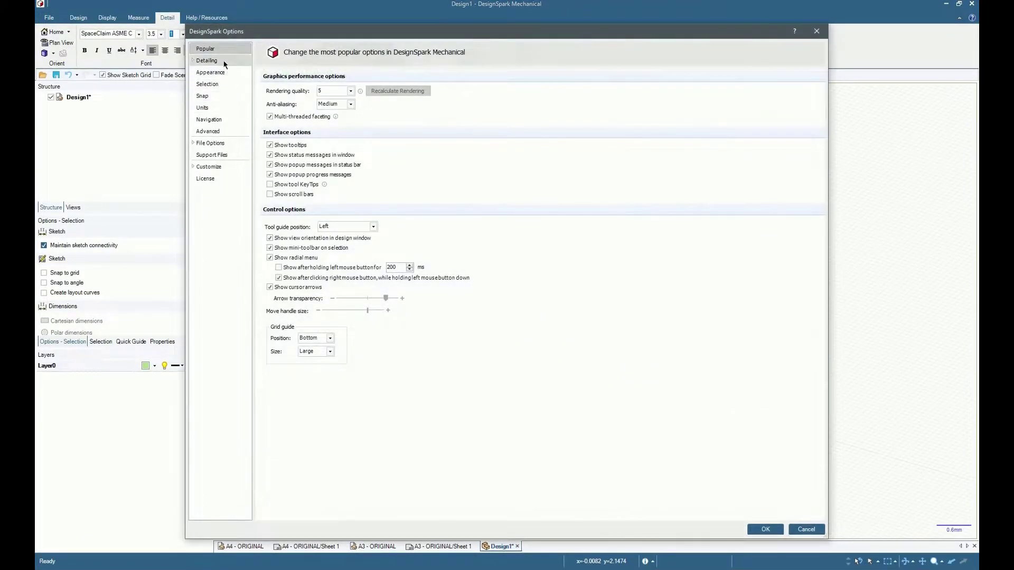
pyautogui.click(225, 61)
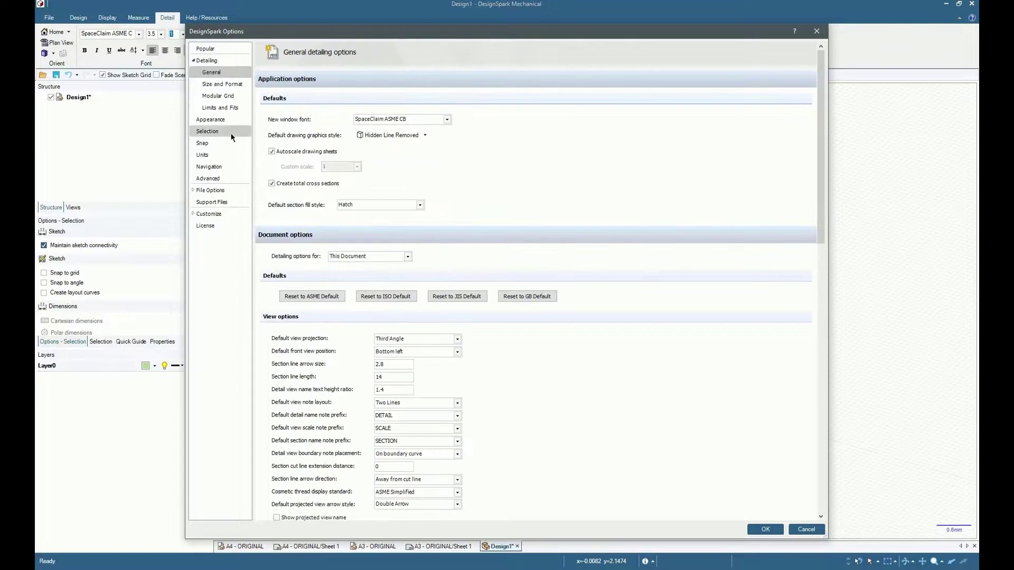
pyautogui.click(227, 85)
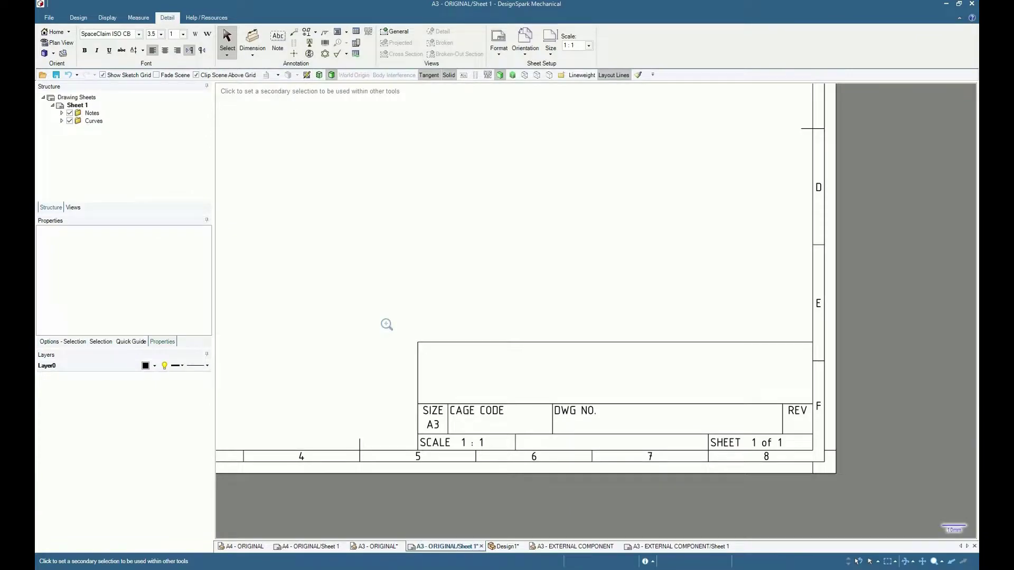
pyautogui.moveTo(386, 324)
pyautogui.mouseDown()
pyautogui.moveTo(623, 389)
pyautogui.moveTo(819, 409)
pyautogui.moveTo(832, 401)
pyautogui.mouseUp()
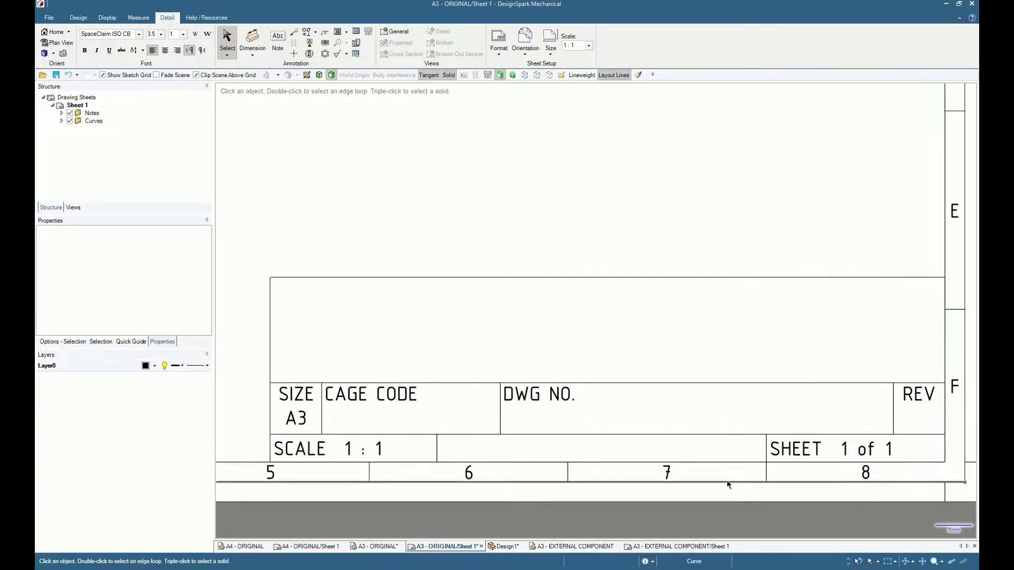
# Move the title block's top line up 10 mm
pyautogui.click(653, 385)
pyautogui.press('m')
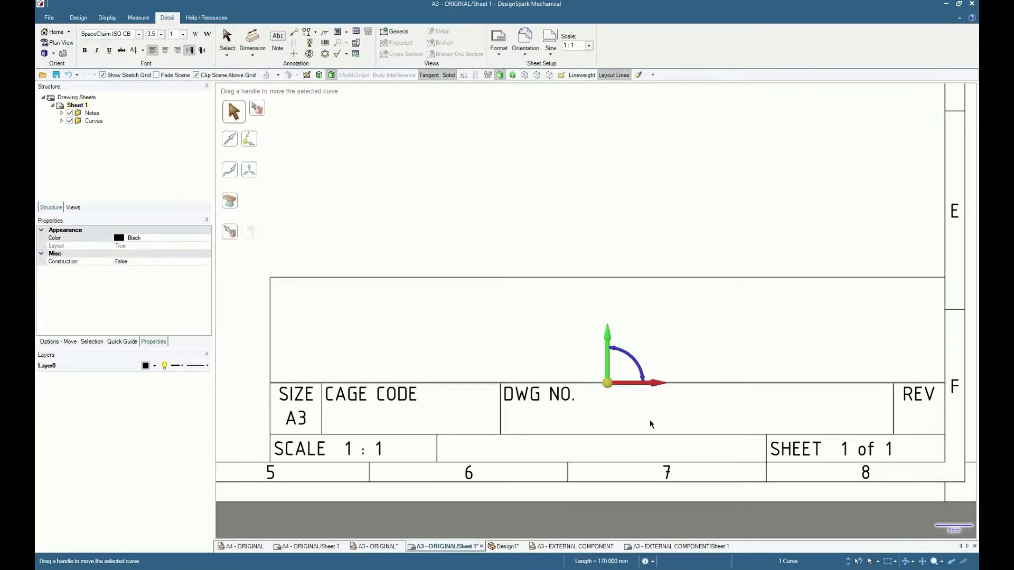
pyautogui.moveTo(609, 359); pyautogui.dragTo(611, 327)
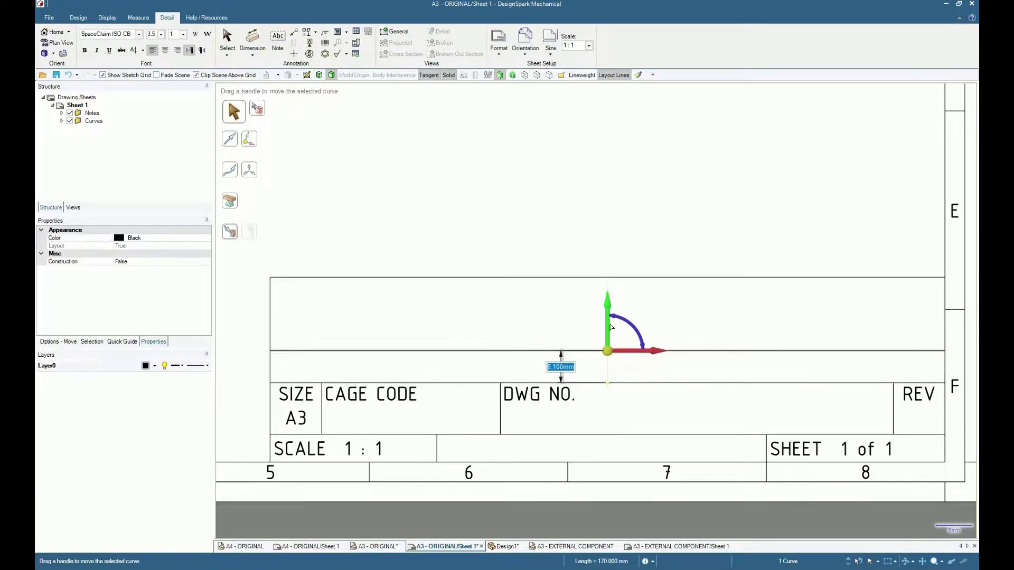
pyautogui.write('10')
pyautogui.press('Return')
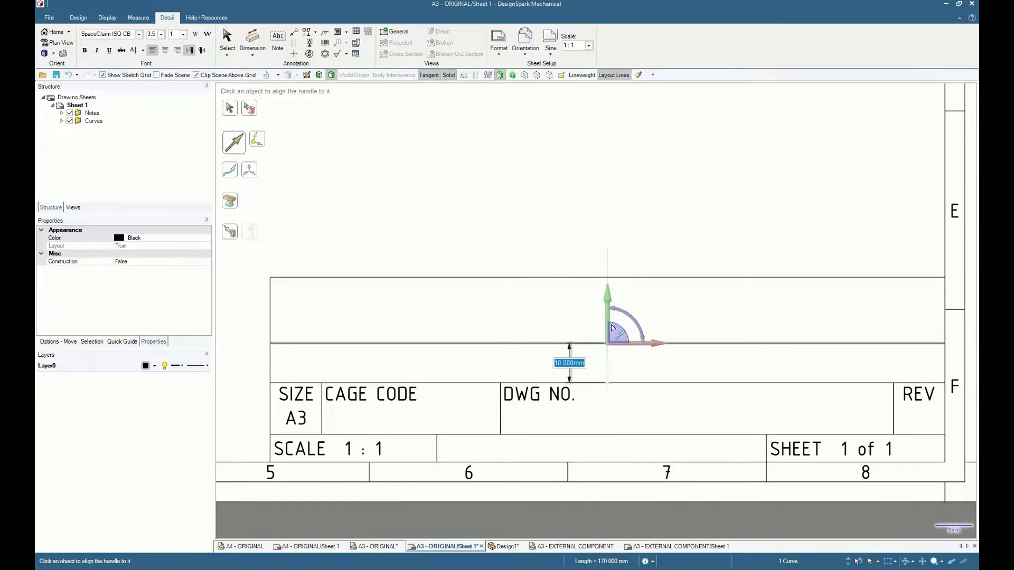
# Add a MATERIAL: note in the new row and paste the DesignSpark logo into the top box
pyautogui.press('t')
pyautogui.click(288, 355)
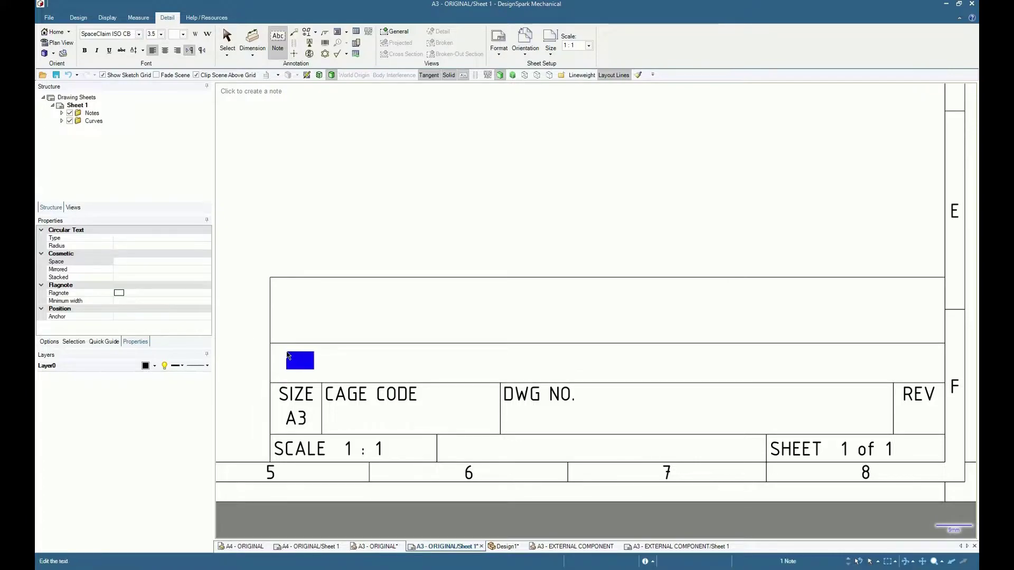
pyautogui.press('BackSpace')
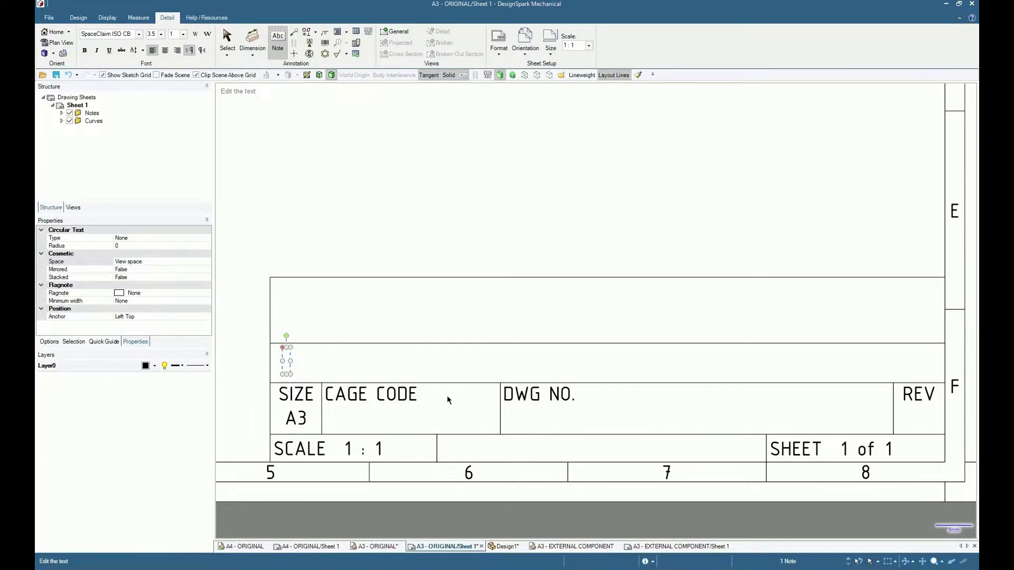
pyautogui.write('MATER')
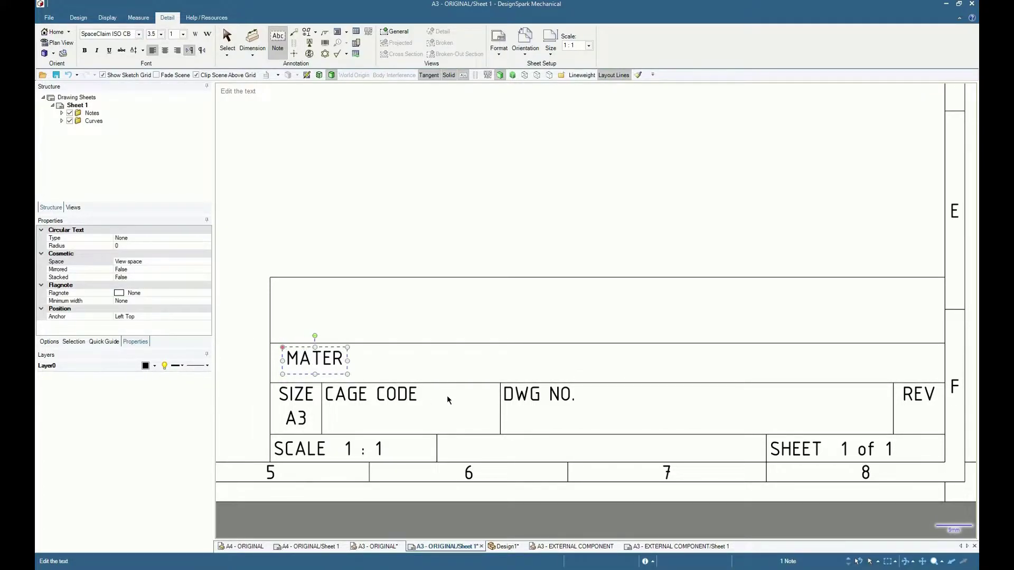
pyautogui.write('IAL:')
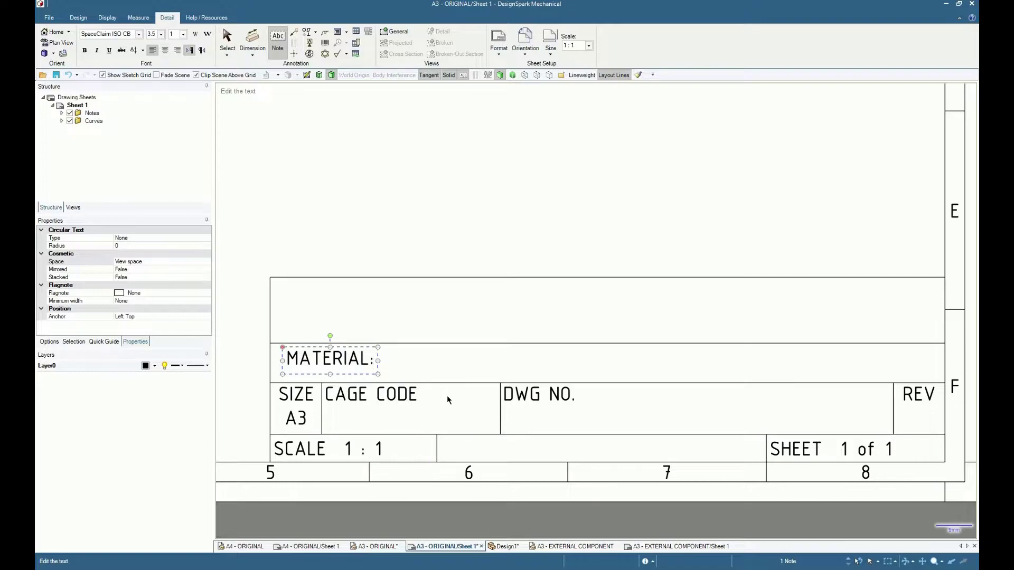
pyautogui.press('Escape')
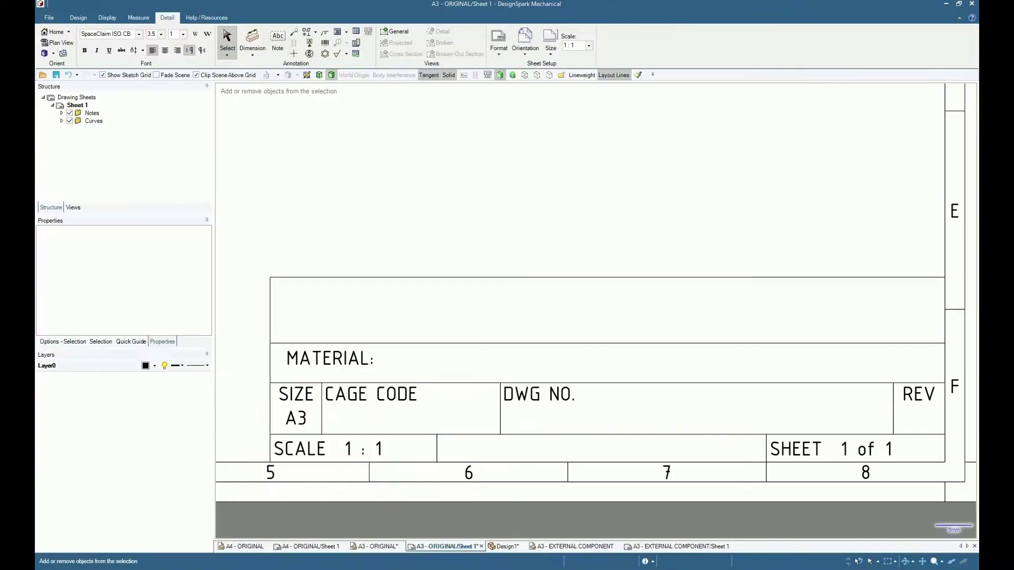
pyautogui.hotkey('ctrl', 'v')
pyautogui.moveTo(437, 423)
pyautogui.mouseDown()
pyautogui.moveTo(436, 304)
pyautogui.moveTo(436, 314)
pyautogui.mouseUp()
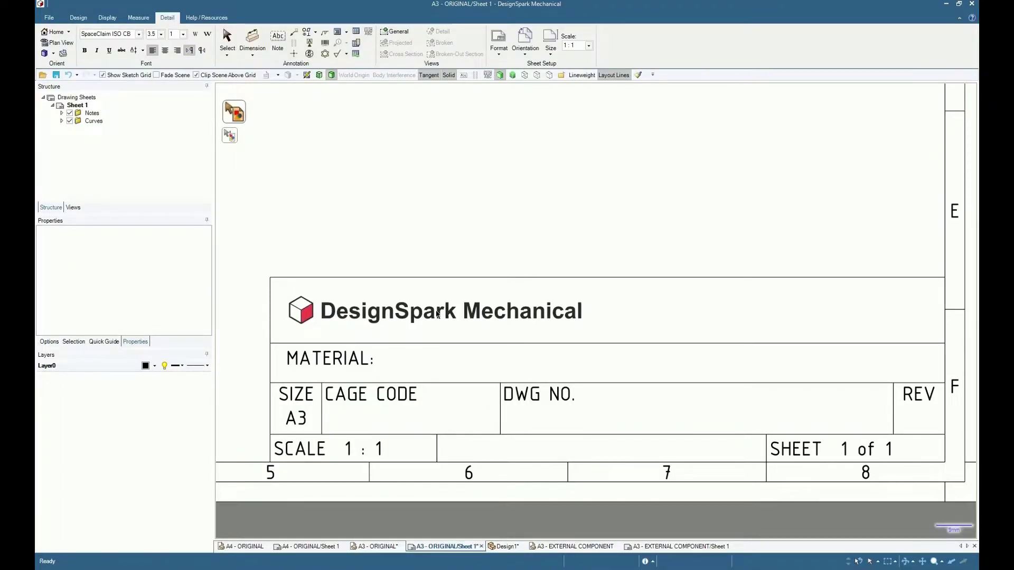
# Add a custom document property named MATERIAL to the A3 - ORIGINAL part
pyautogui.click(374, 547)
pyautogui.rightClick(111, 232)
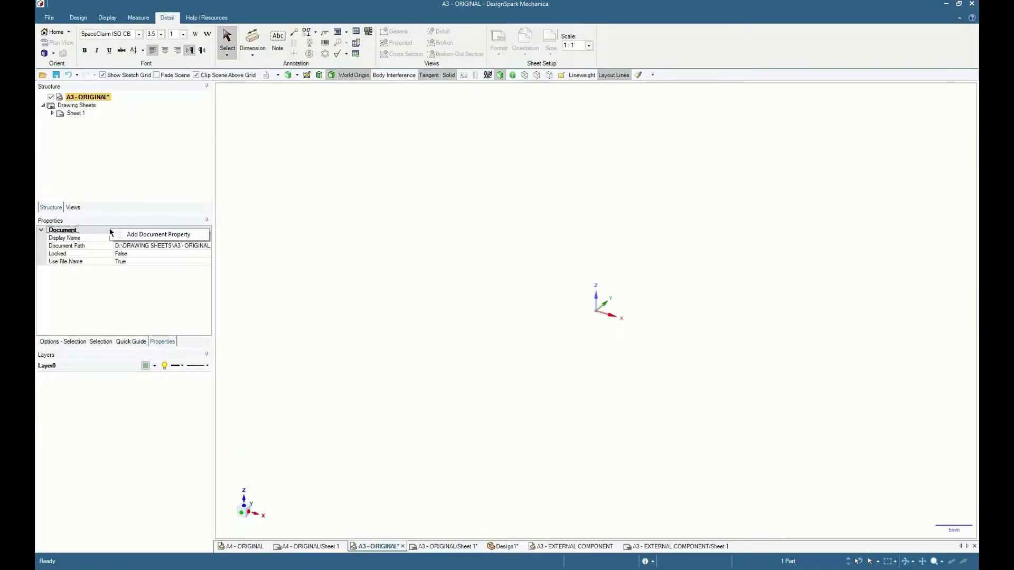
pyautogui.click(151, 234)
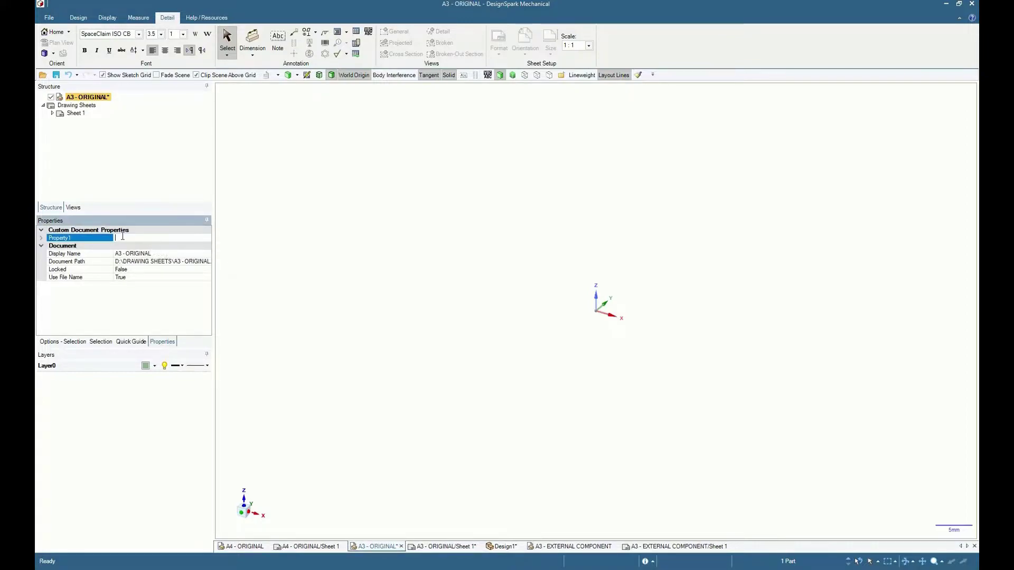
pyautogui.click(41, 239)
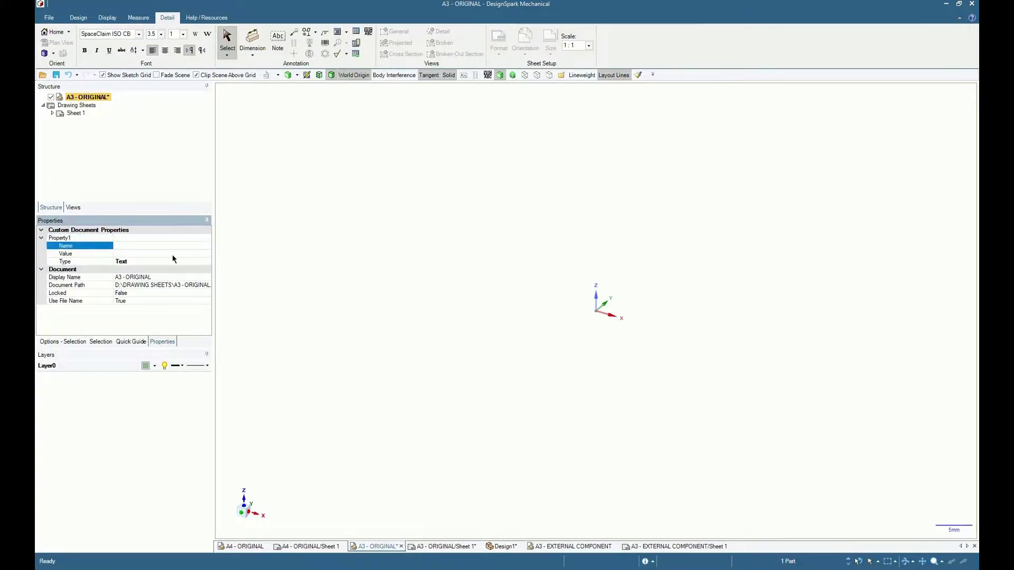
pyautogui.write('MATERIAL')
pyautogui.hotkey('ctrl', 'Tab')
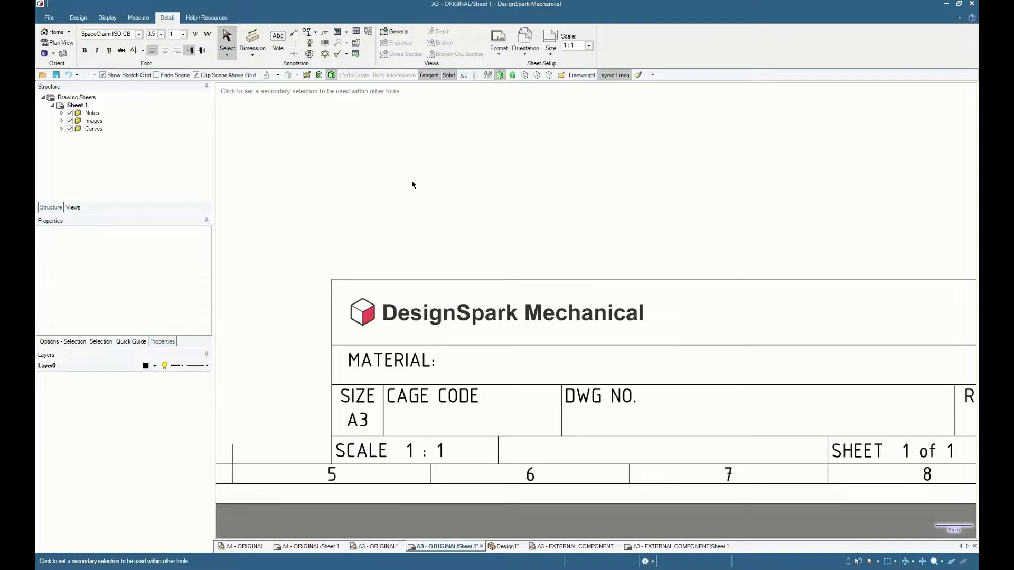
# Place an empty note beside MATERIAL: and insert the Custom MATERIAL field into it
pyautogui.press('t')
pyautogui.click(463, 361)
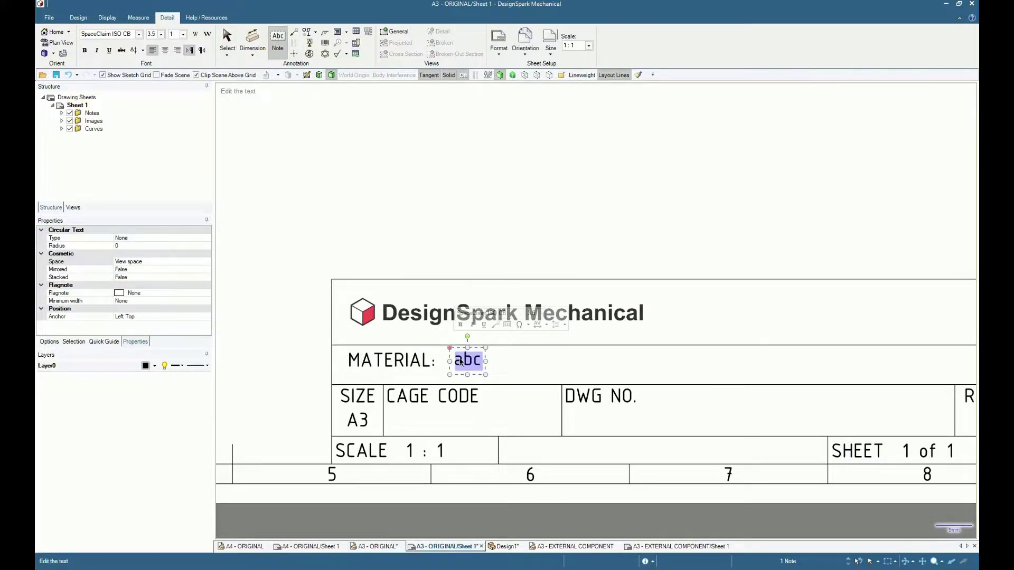
pyautogui.press('Delete')
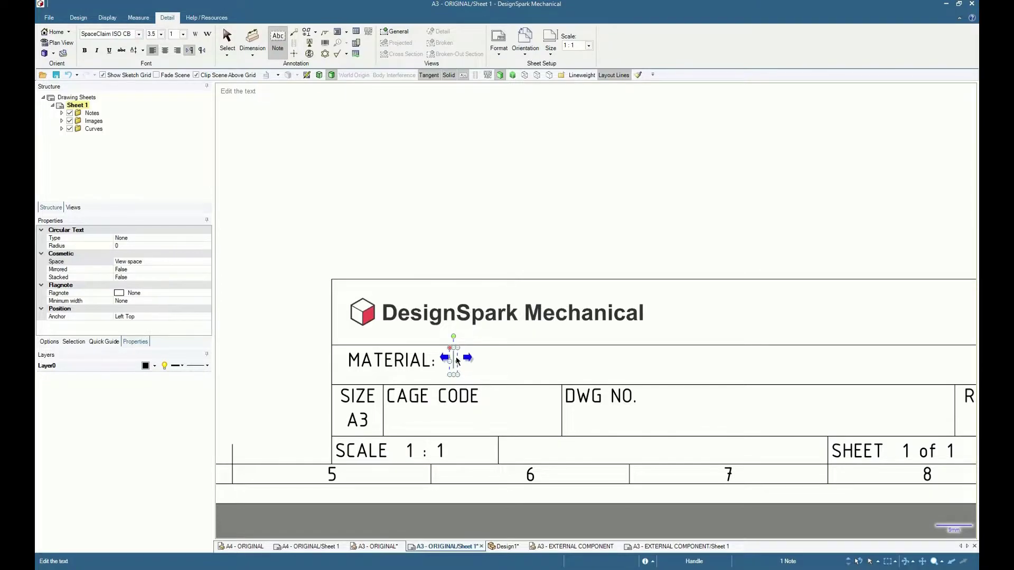
pyautogui.rightClick(457, 359)
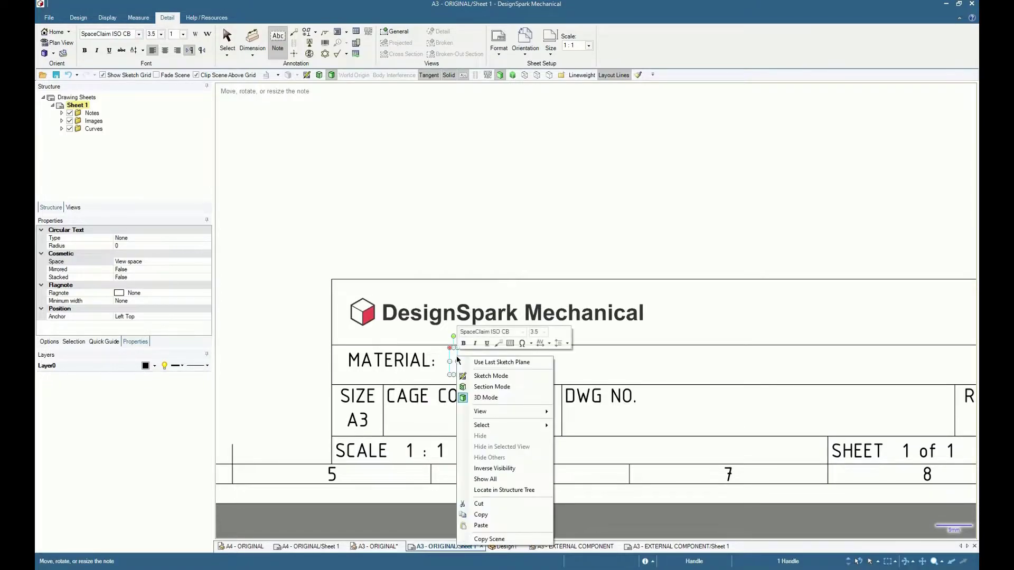
pyautogui.click(511, 343)
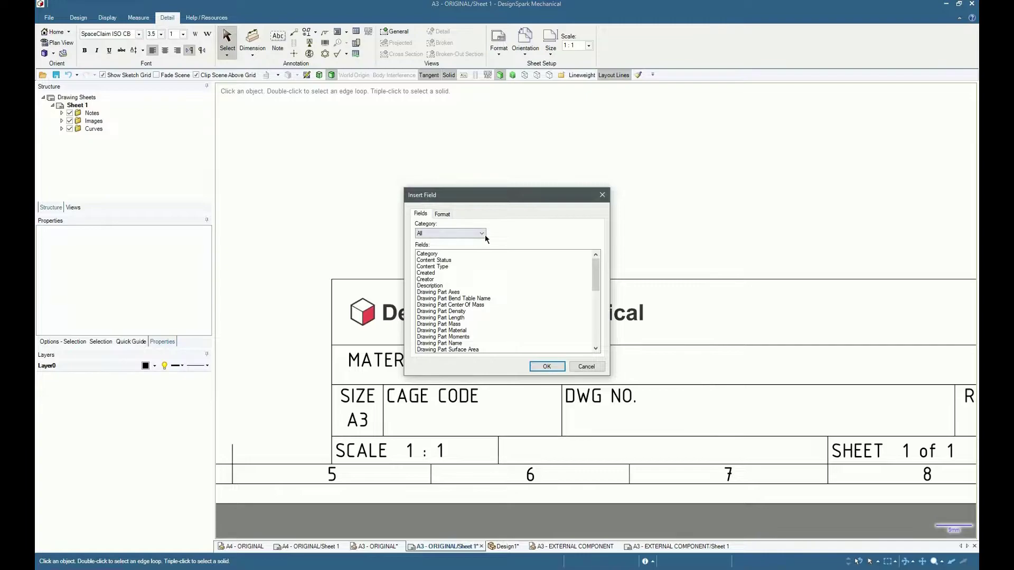
pyautogui.click(482, 233)
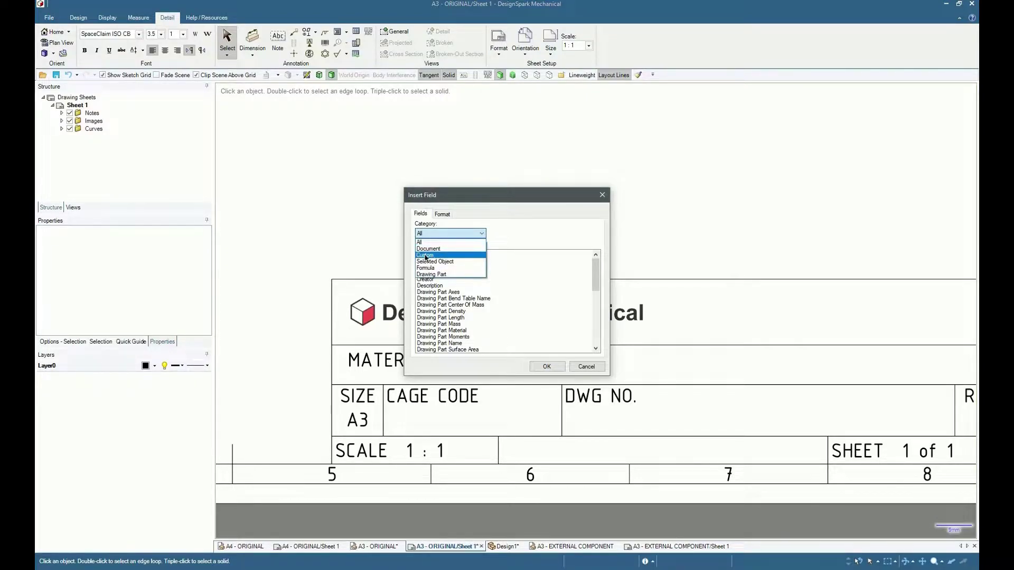
pyautogui.click(426, 256)
pyautogui.click(433, 254)
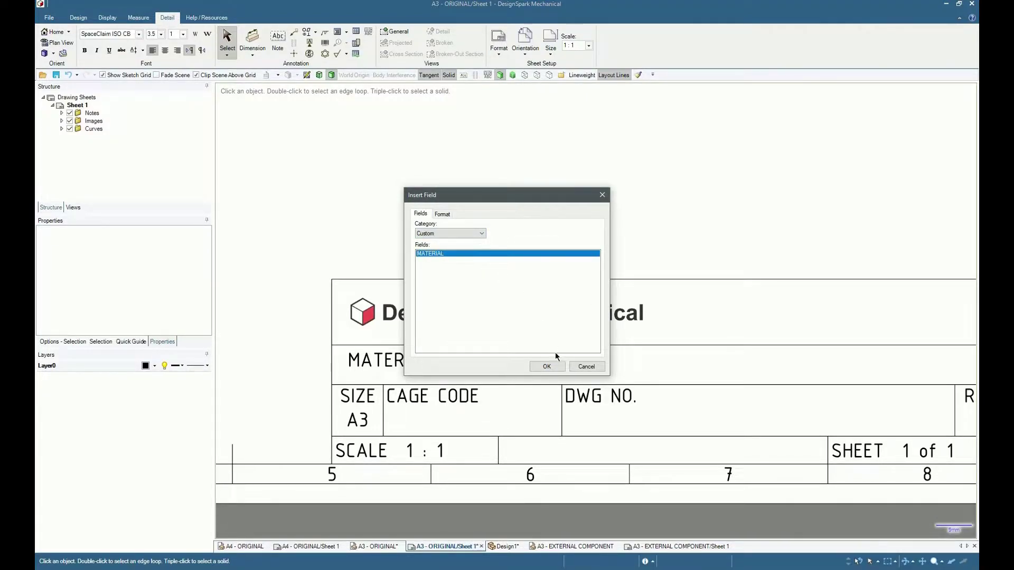
pyautogui.click(547, 367)
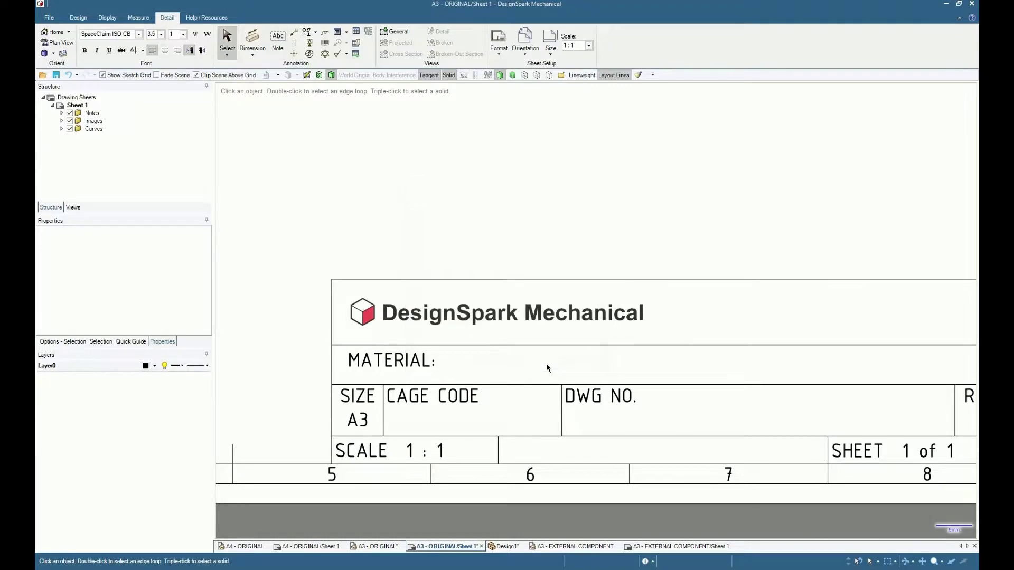
# Widen the note beside MATERIAL: and type STEEL into it
pyautogui.click(455, 362)
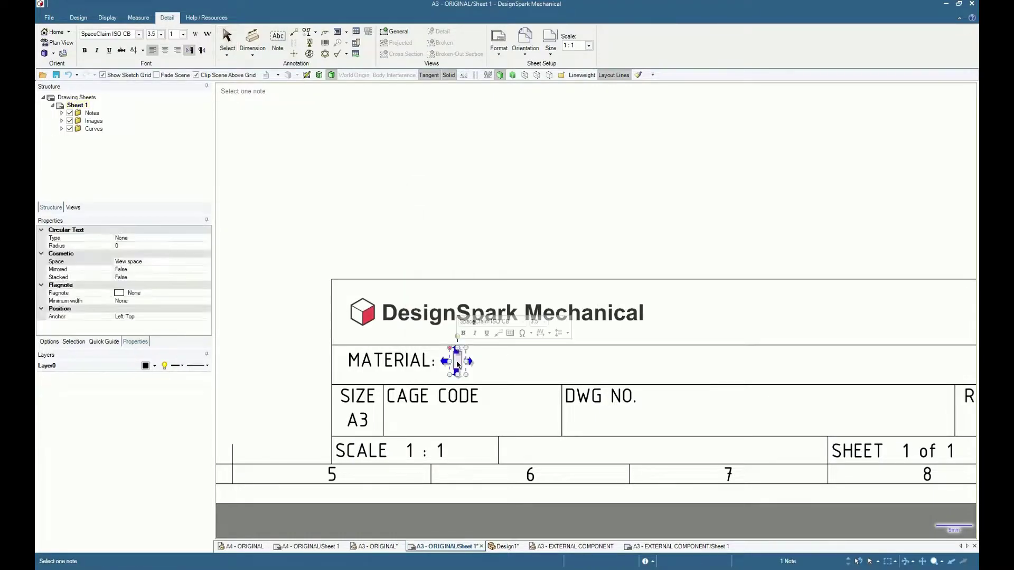
pyautogui.moveTo(466, 364); pyautogui.dragTo(602, 365)
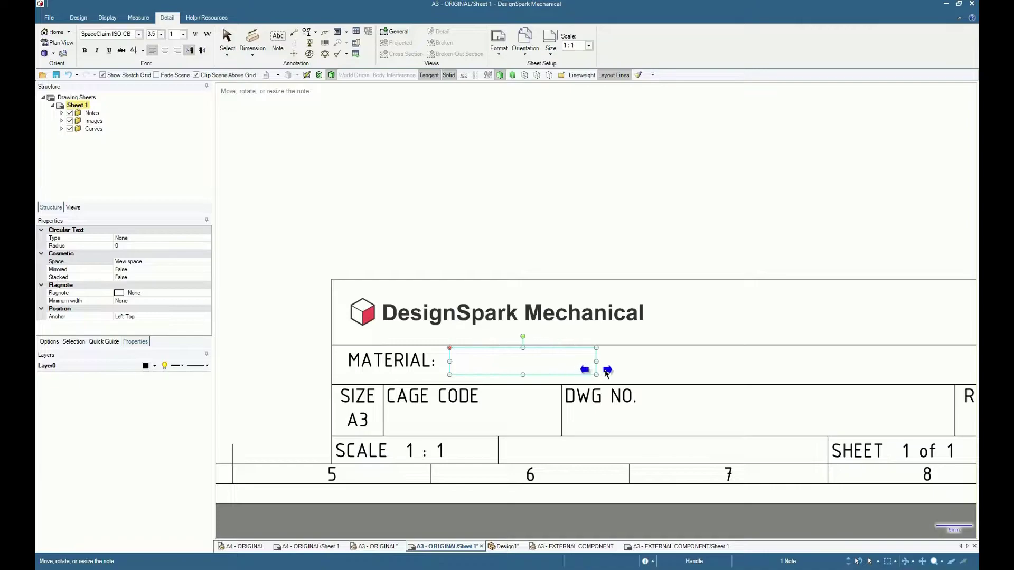
pyautogui.scroll(2, 503, 371)
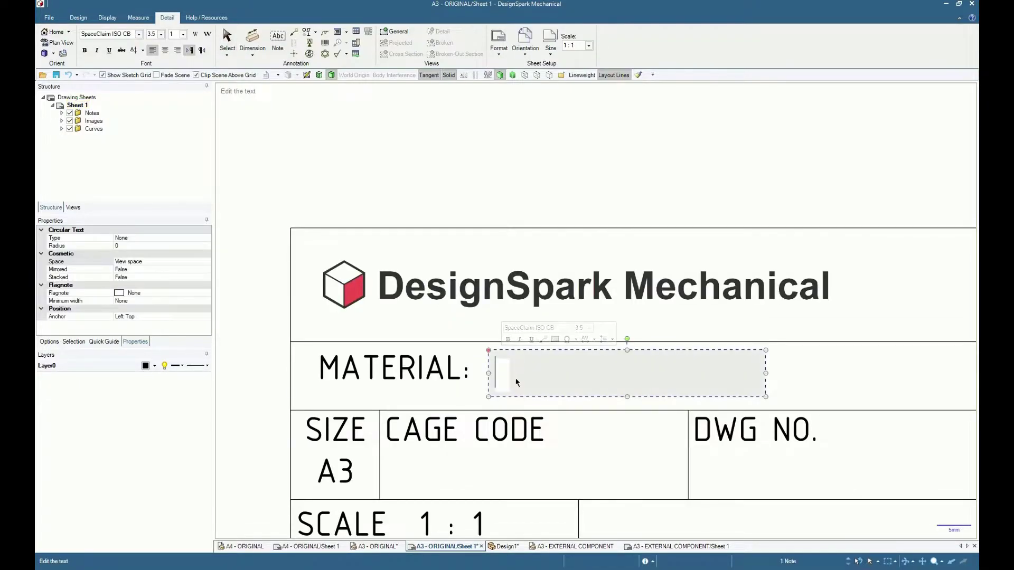
pyautogui.write('STEEL')
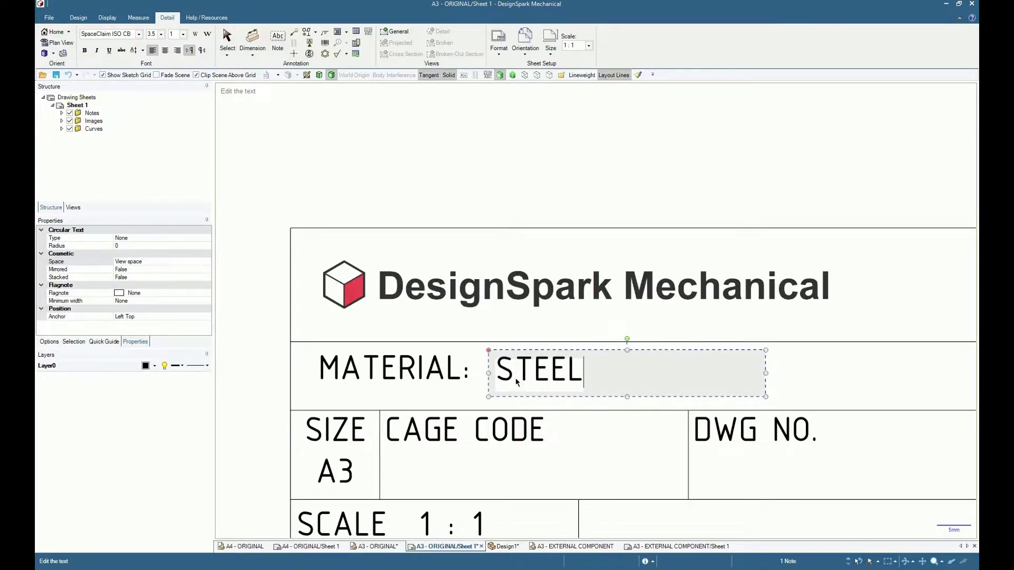
# Enter STAINLESS in the part's MATERIAL property and check the title block on the sheet
pyautogui.click(374, 546)
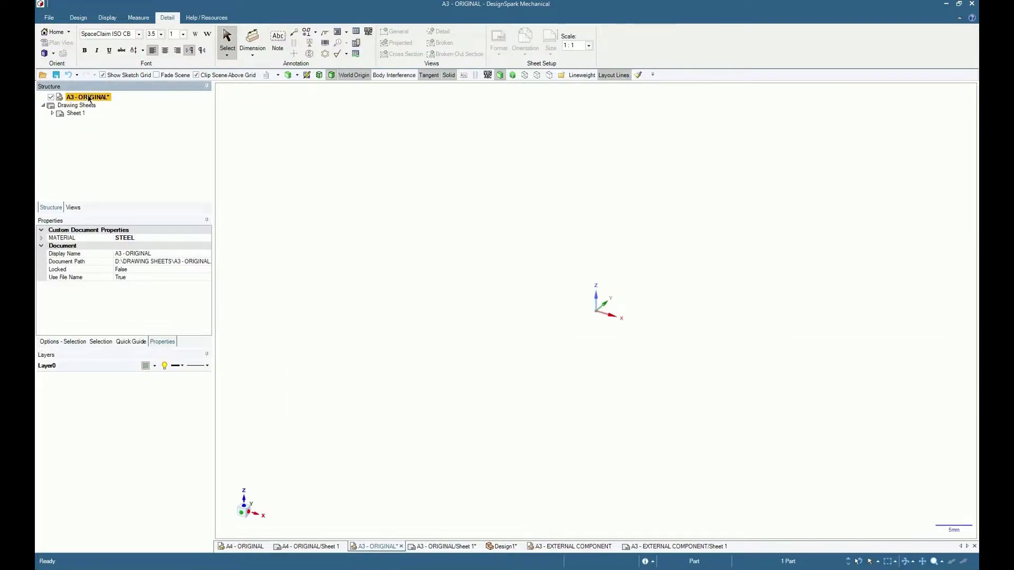
pyautogui.click(126, 238)
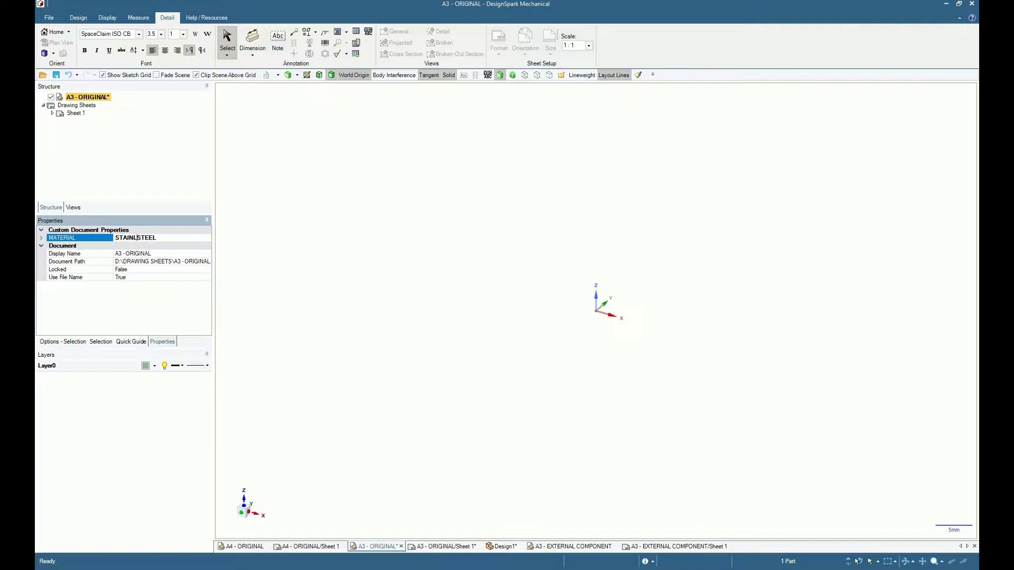
pyautogui.write('STAINLESS')
pyautogui.click(444, 546)
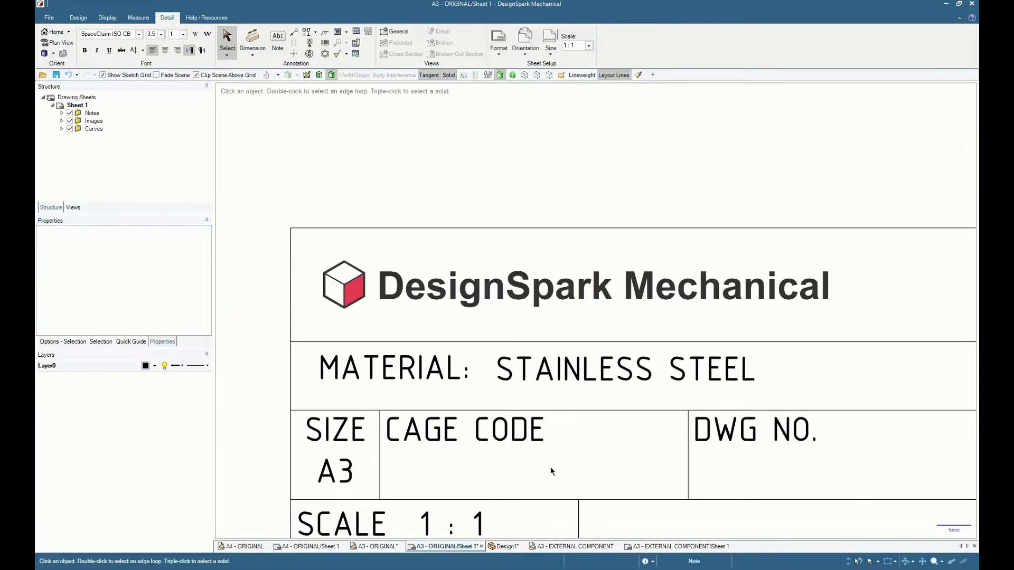
# Delete the STAINLESS STEEL MATERIAL value and view the A3 - ORIGINAL sheet
pyautogui.click(374, 546)
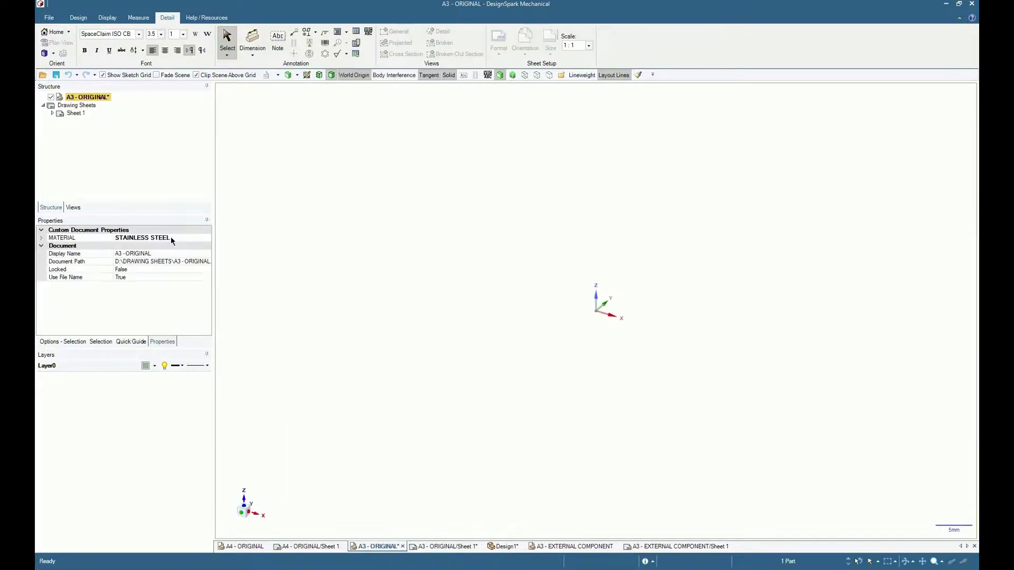
pyautogui.click(171, 237)
pyautogui.press('BackSpace')
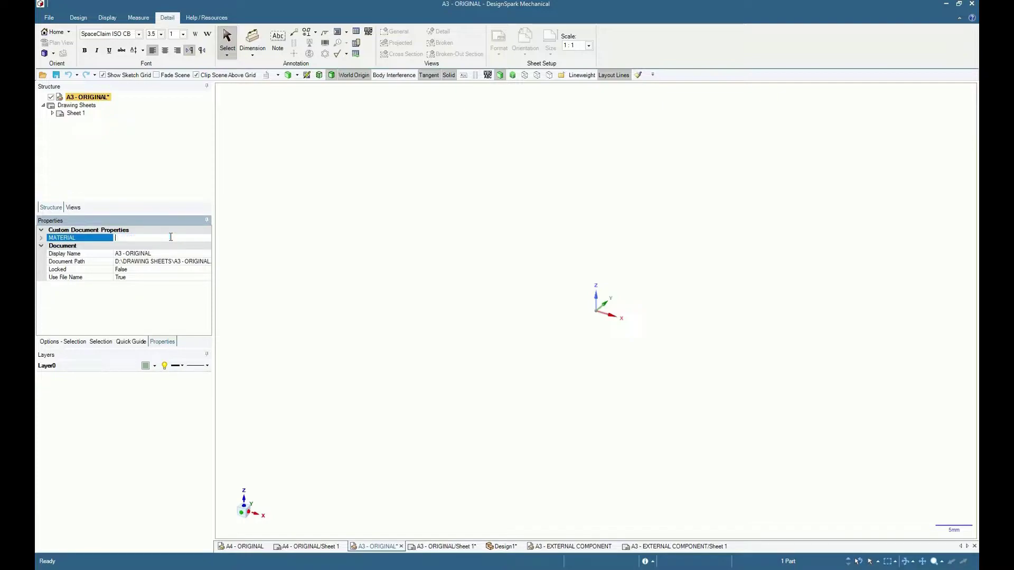
pyautogui.click(457, 549)
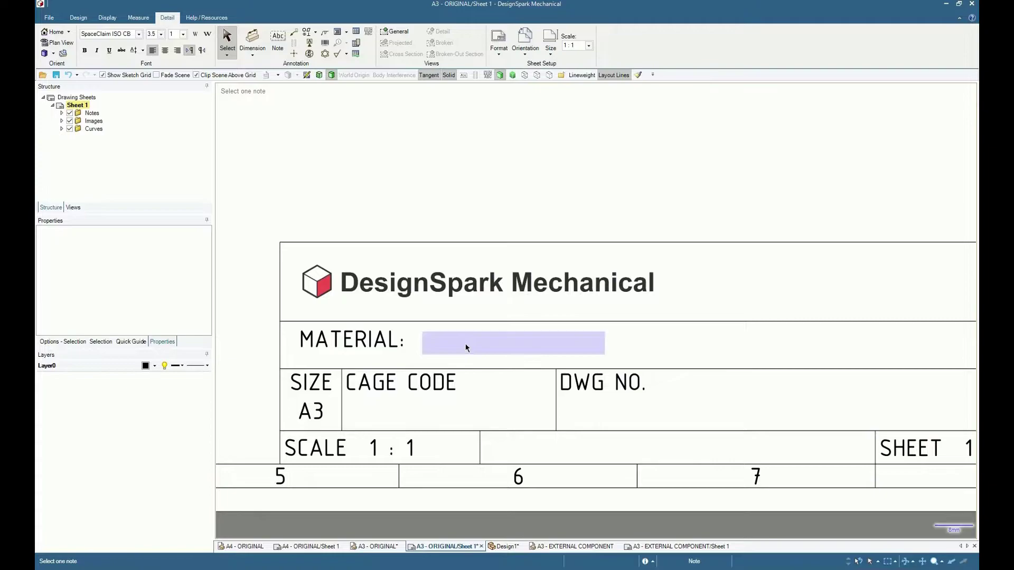
# Save As with -DEMO appended to the name, then open the A3 - ORIGINAL-DEMO design tab
pyautogui.hotkey('ctrl', 'shift', 's')
pyautogui.click(147, 500)
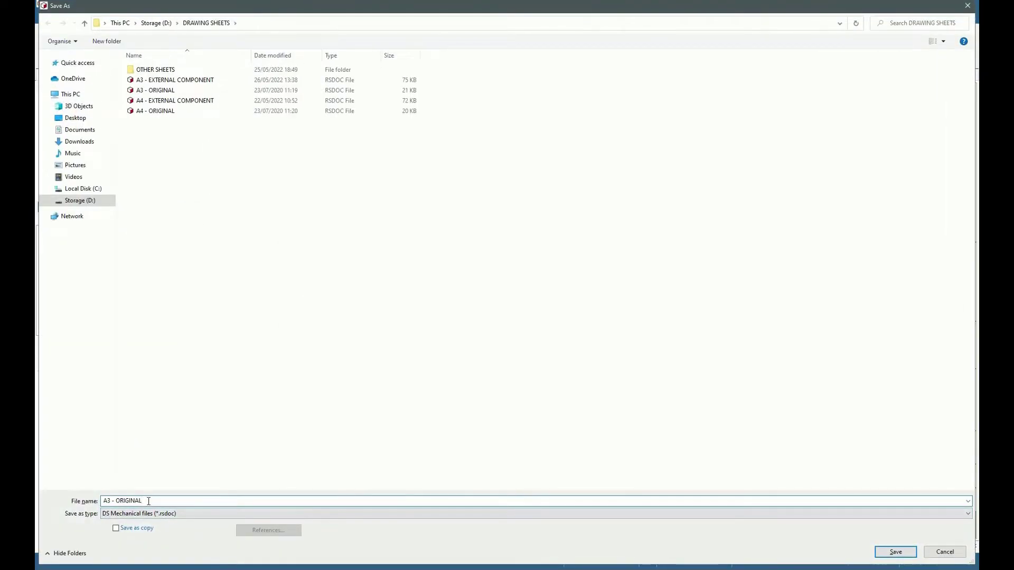
pyautogui.write('-DEMO')
pyautogui.press('Return')
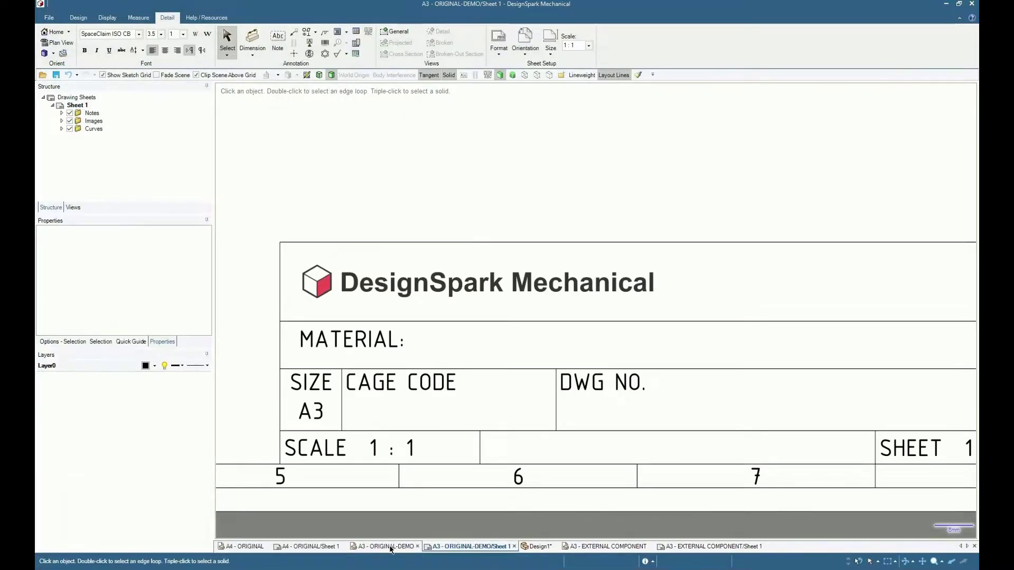
pyautogui.click(390, 547)
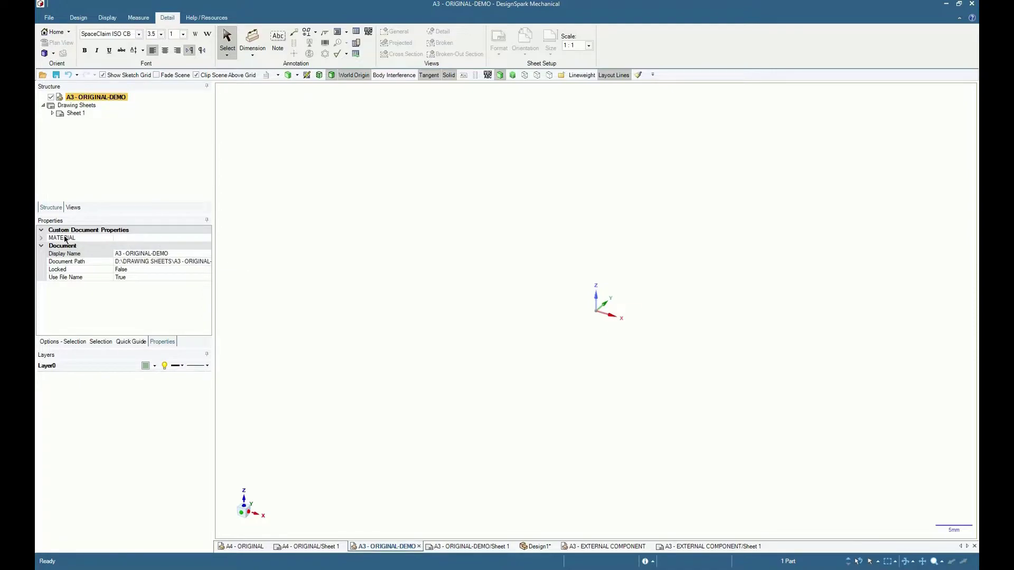
# Set D:\DRAWING SHEETS\A3 - ORIGINAL-DEMO.rsdoc as the default format for new drawing sheets
pyautogui.click(413, 206)
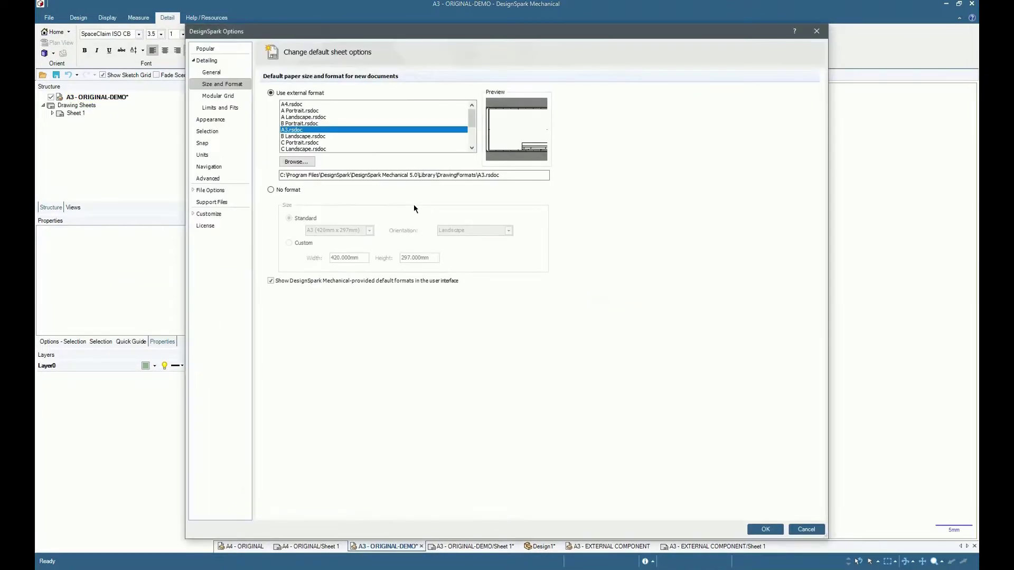
pyautogui.click(300, 162)
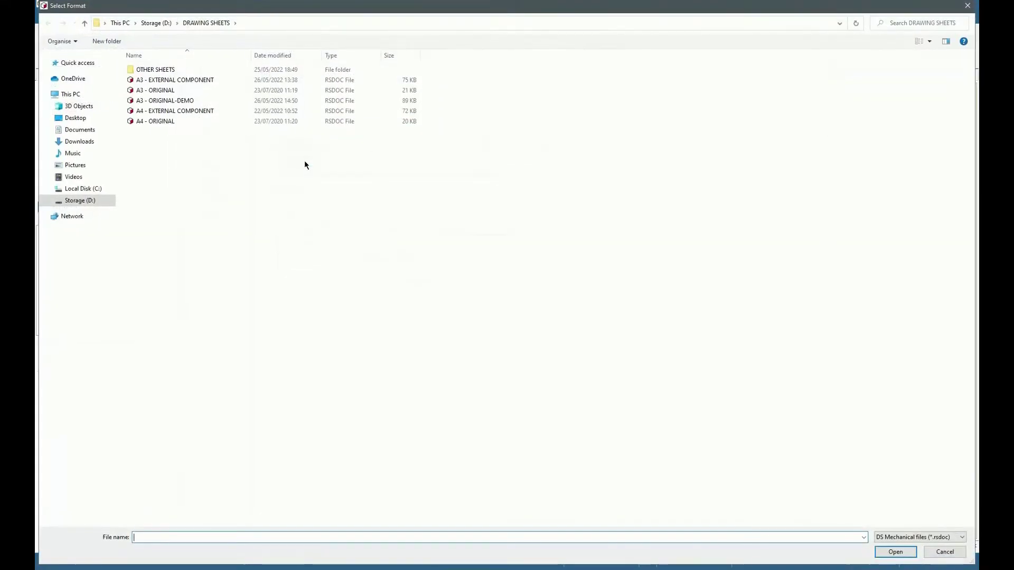
pyautogui.click(175, 101)
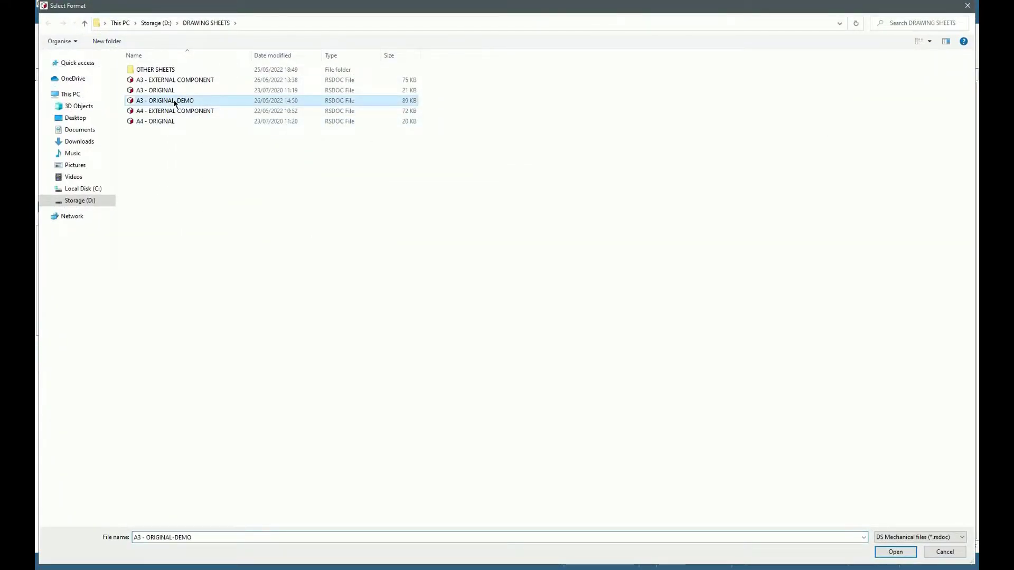
pyautogui.doubleClick(175, 101)
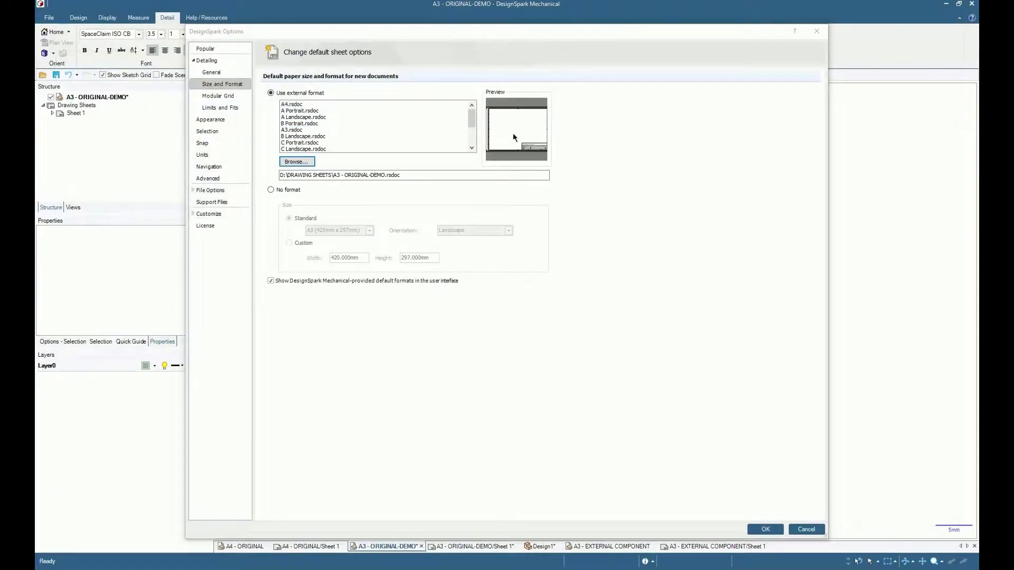
pyautogui.click(765, 529)
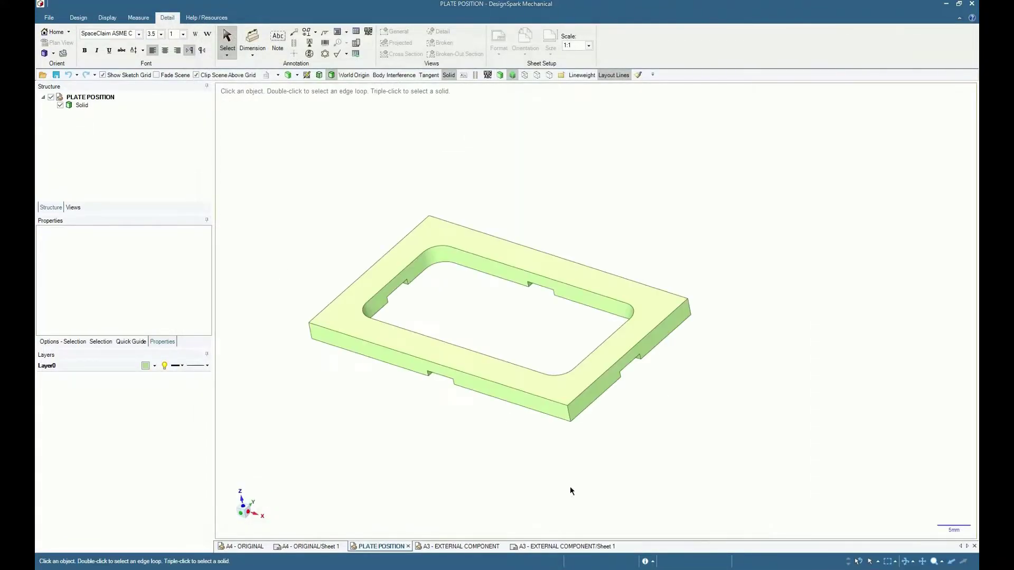
# Create a new drawing sheet from the PLATE POSITION part
pyautogui.moveTo(570, 486)
pyautogui.mouseDown(button='middle')
pyautogui.moveTo(477, 362)
pyautogui.moveTo(613, 489)
pyautogui.moveTo(589, 465)
pyautogui.mouseUp(button='middle')
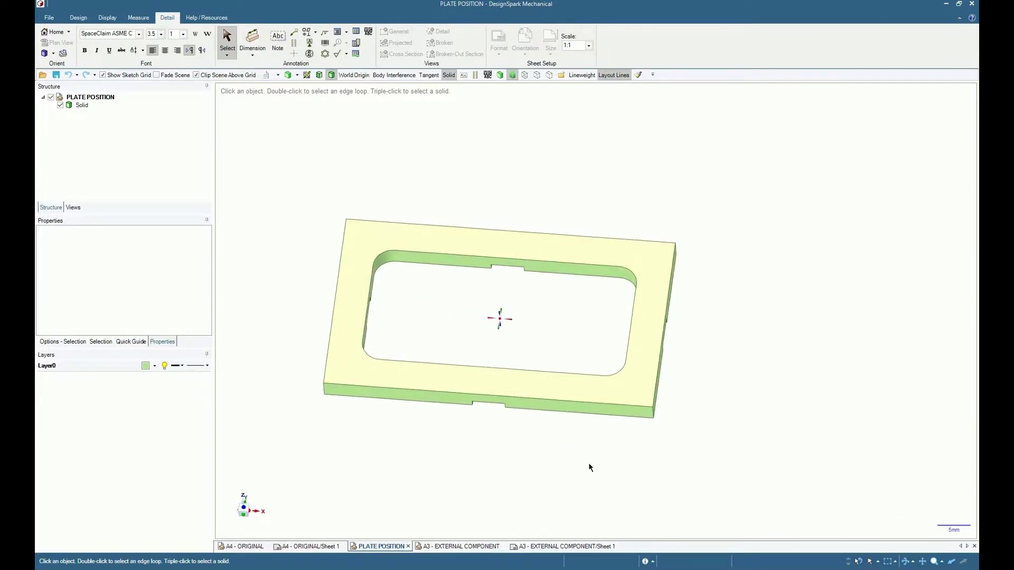
pyautogui.click(48, 17)
pyautogui.moveTo(65, 39)
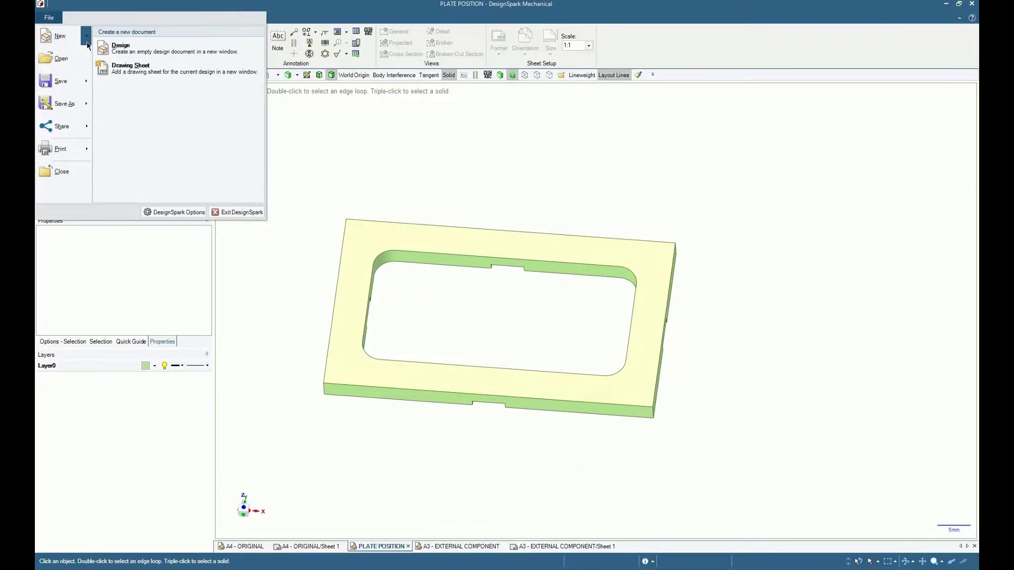
pyautogui.click(130, 68)
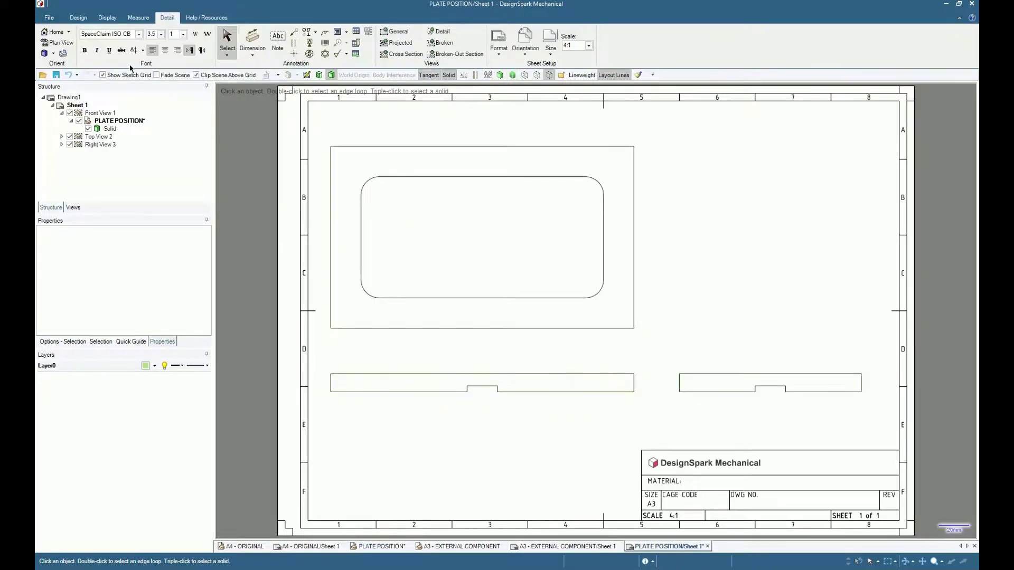
# Set the PLATE POSITION MATERIAL property to STEEL so the title block shows it
pyautogui.scroll(5, 691, 507)
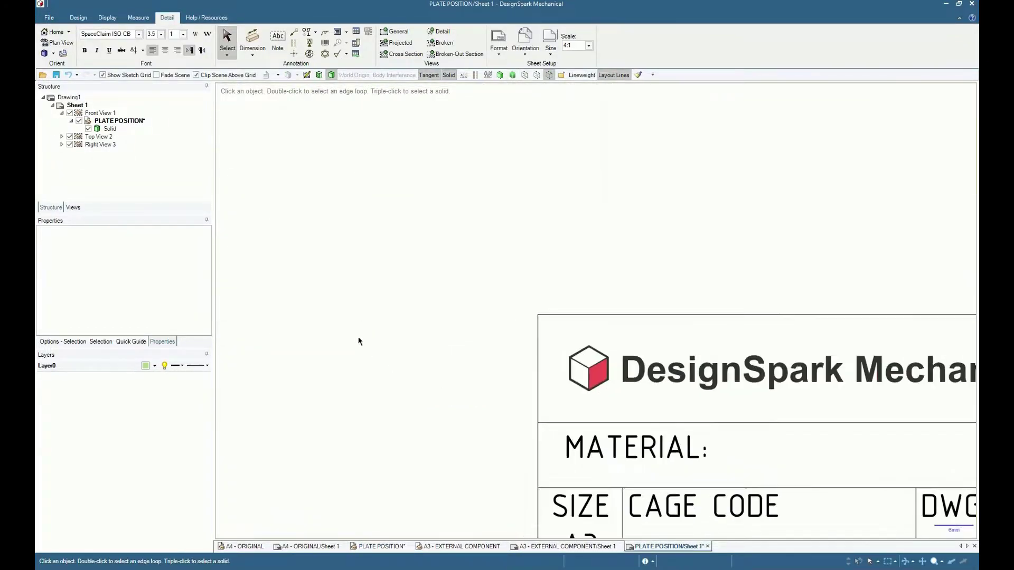
pyautogui.scroll(-1, 358, 341)
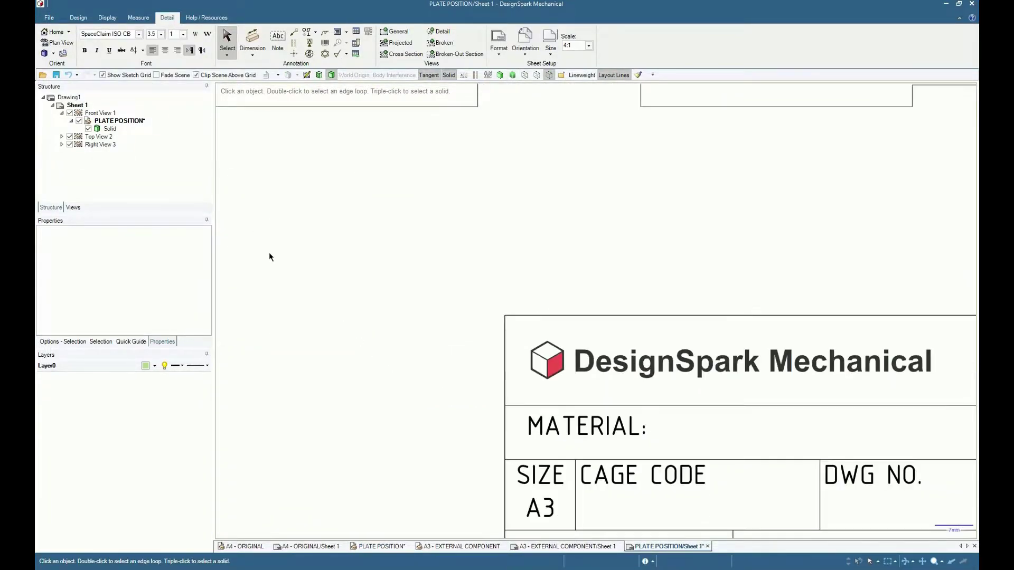
pyautogui.click(119, 121)
pyautogui.click(246, 426)
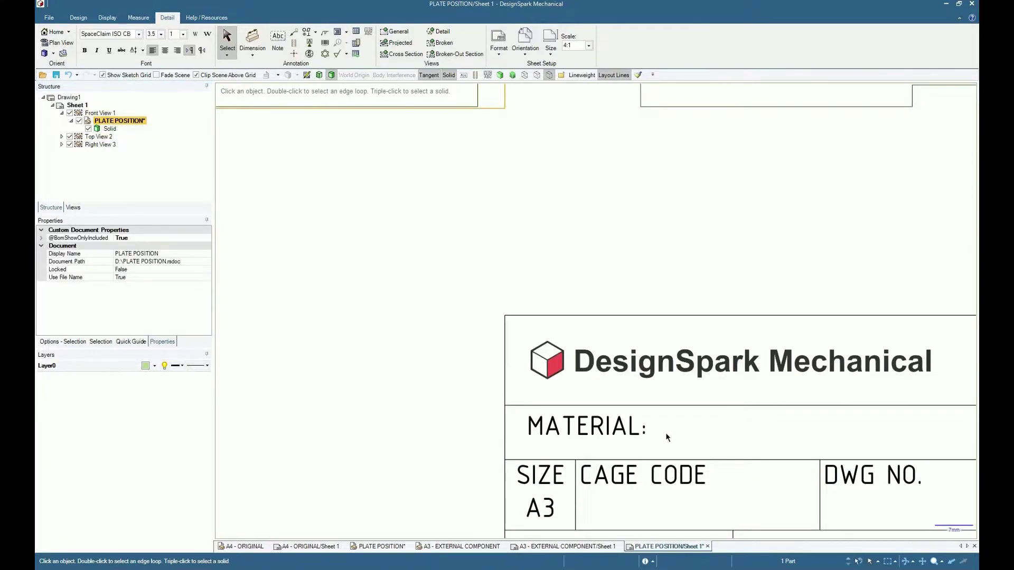
pyautogui.click(708, 431)
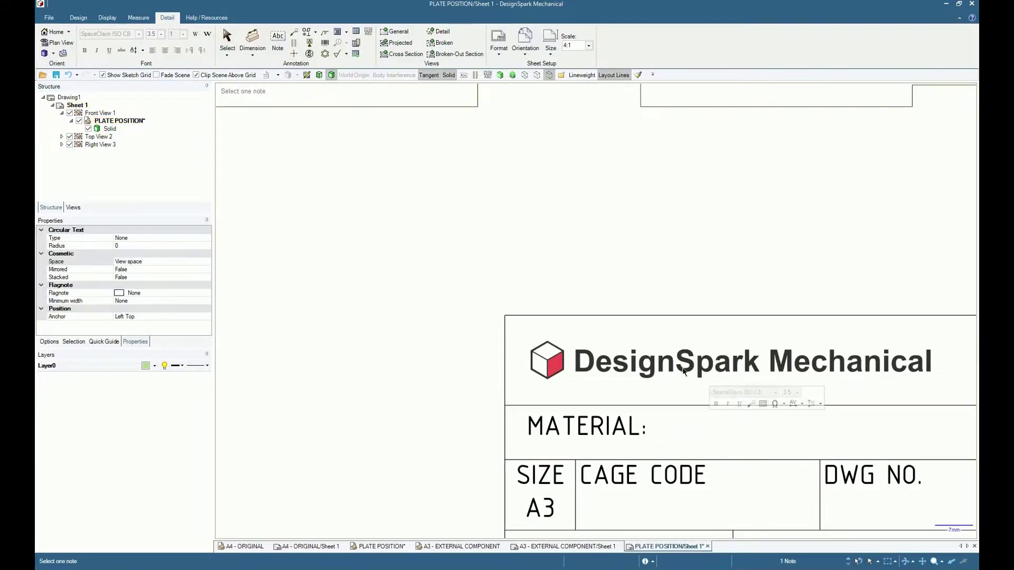
pyautogui.click(120, 122)
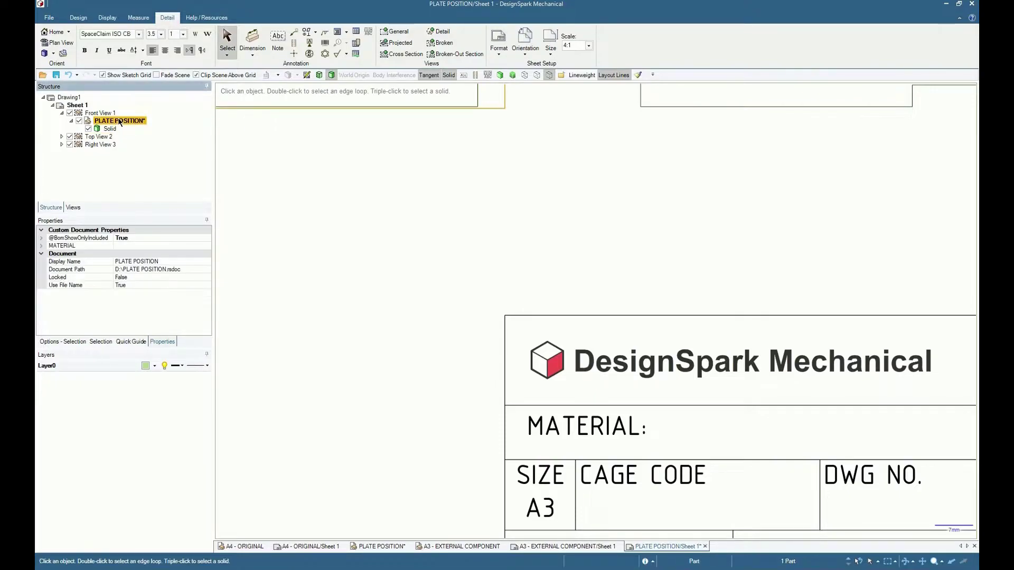
pyautogui.click(127, 246)
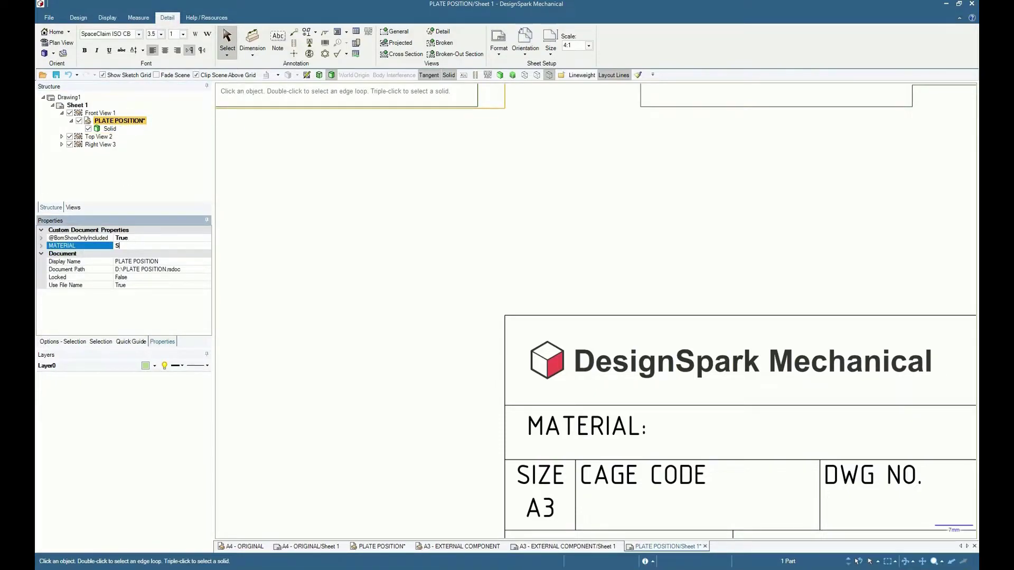
pyautogui.press('Return')
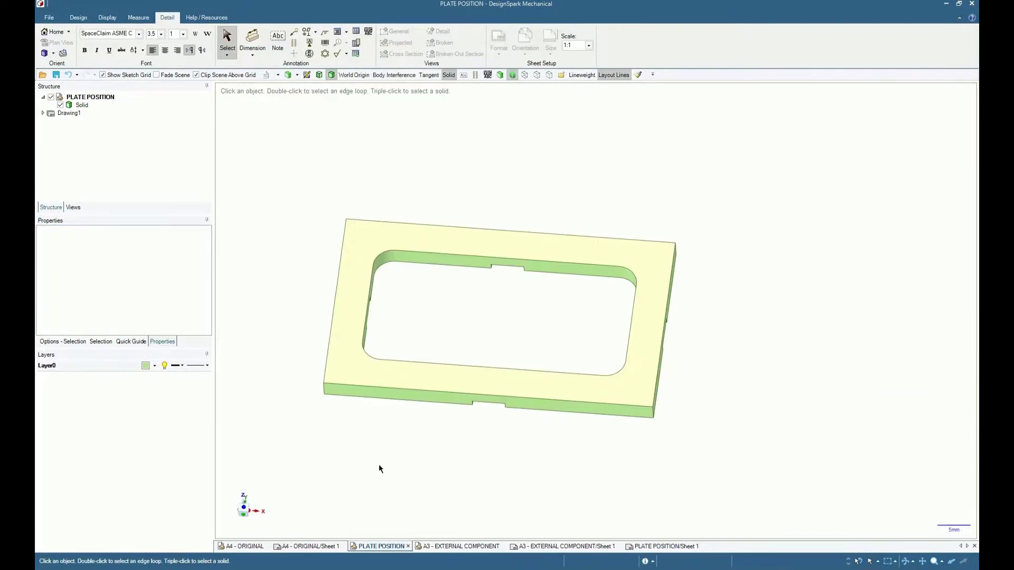
# Delete Drawing1 and the Solid body from the PLATE POSITION part
pyautogui.click(65, 114)
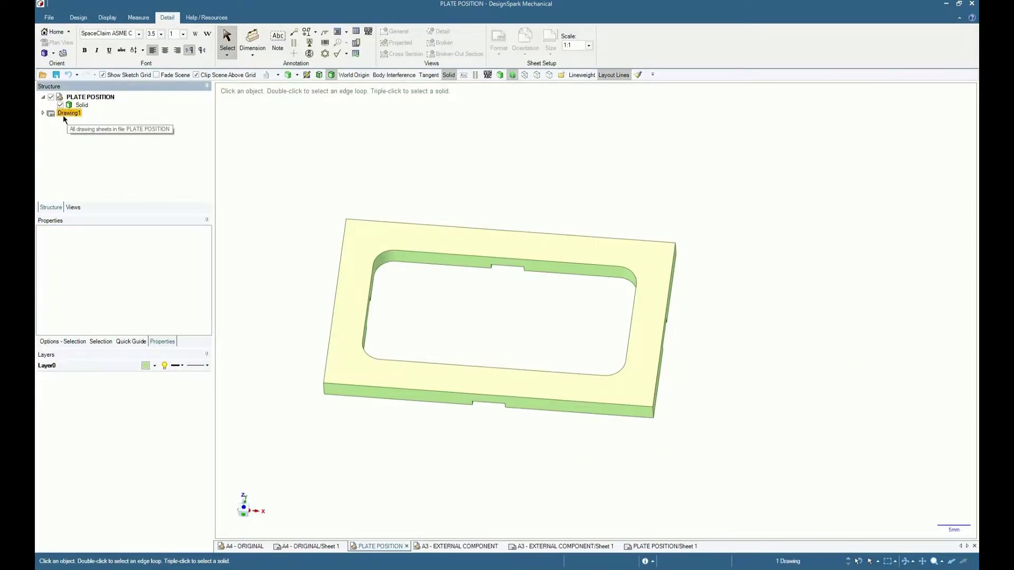
pyautogui.rightClick(63, 115)
pyautogui.click(79, 148)
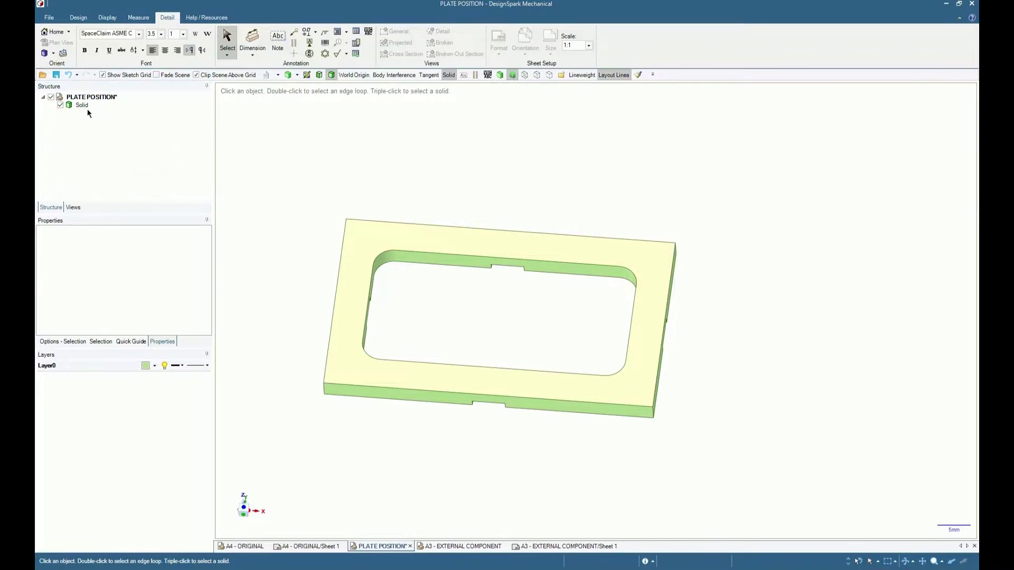
pyautogui.rightClick(85, 105)
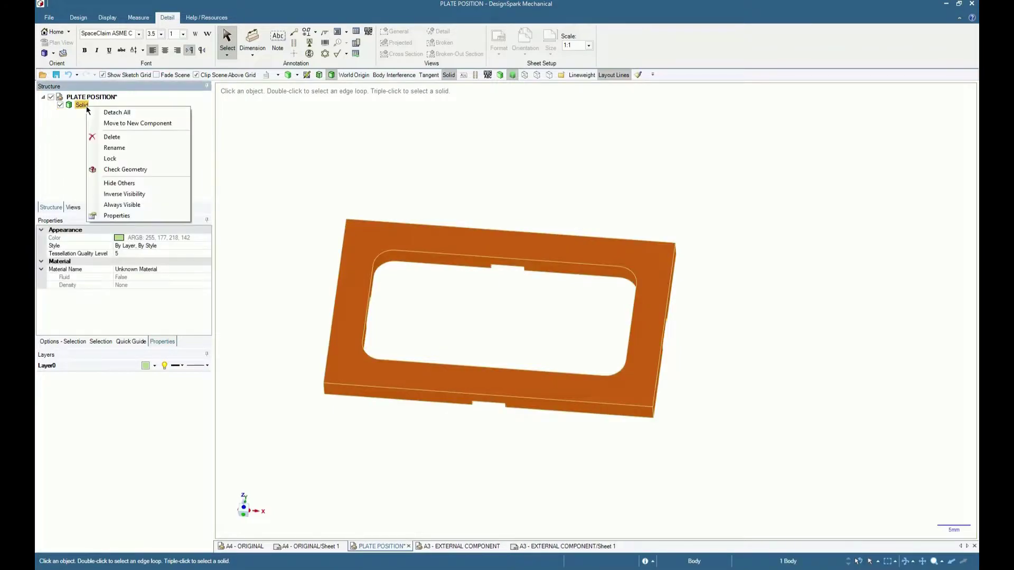
pyautogui.click(120, 137)
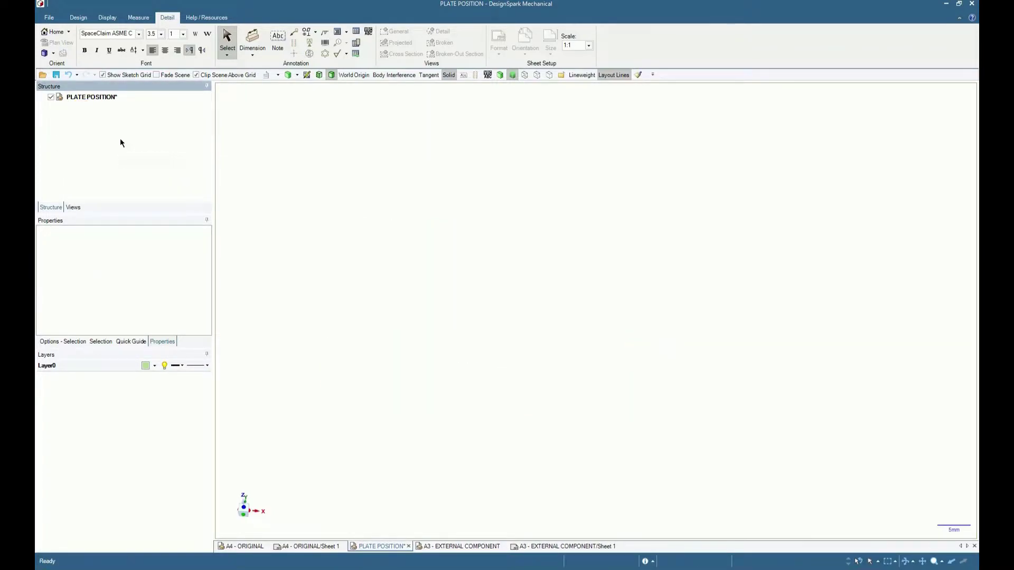
# Rename the PLATE POSITION part to SEED STEEL
pyautogui.click(96, 100)
pyautogui.rightClick(96, 100)
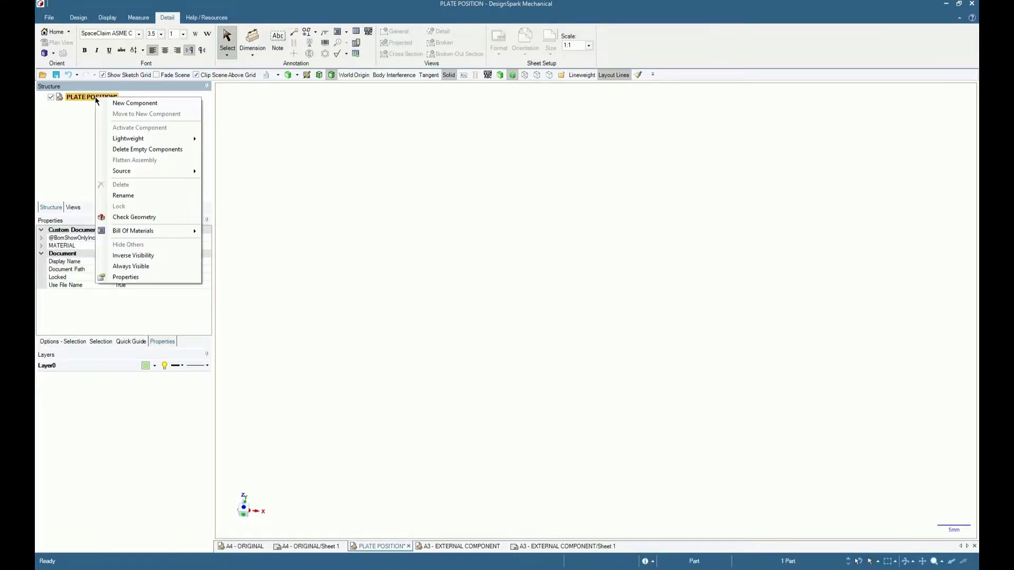
pyautogui.click(136, 197)
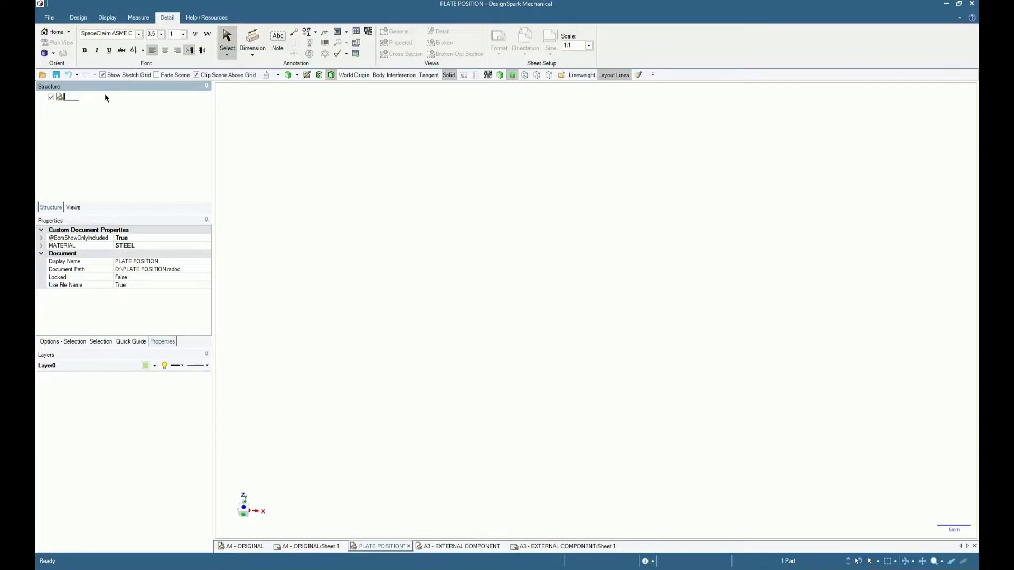
pyautogui.write('SEED')
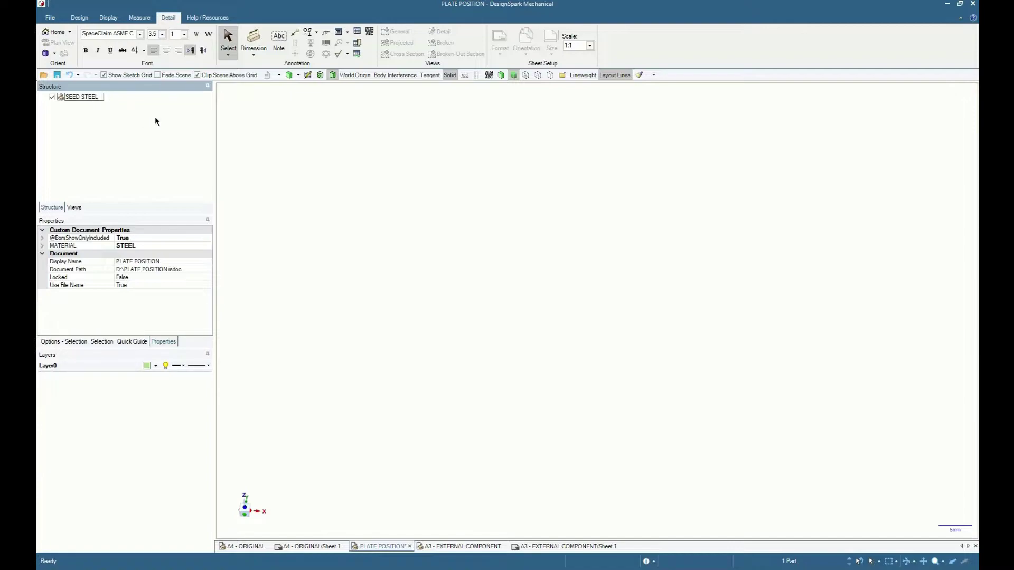
pyautogui.write('STEEL')
pyautogui.press('Return')
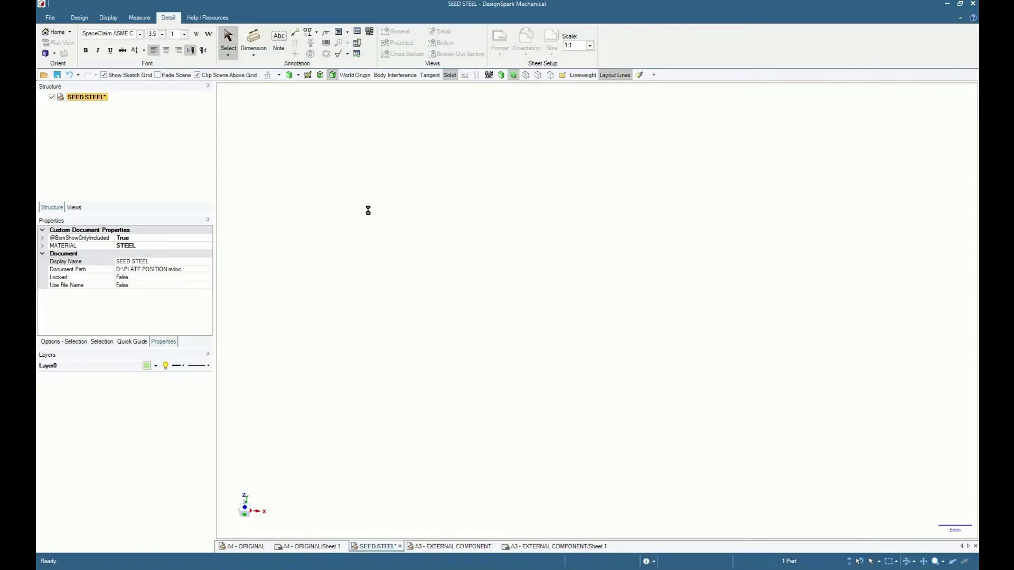
# Start a Save As for the part, then cancel without saving
pyautogui.hotkey('ctrl', 'shift', 's')
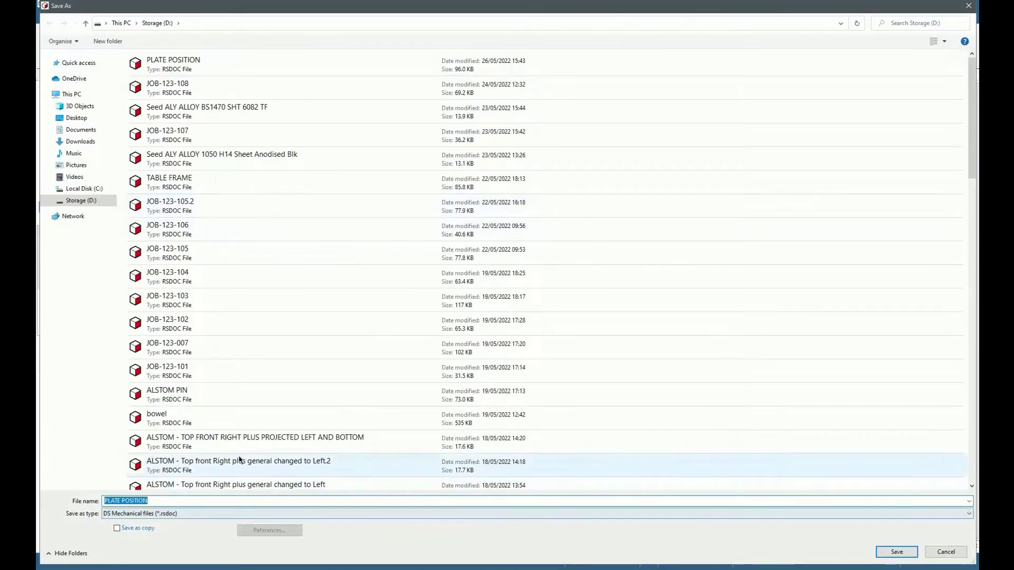
pyautogui.scroll(-6, 366, 423)
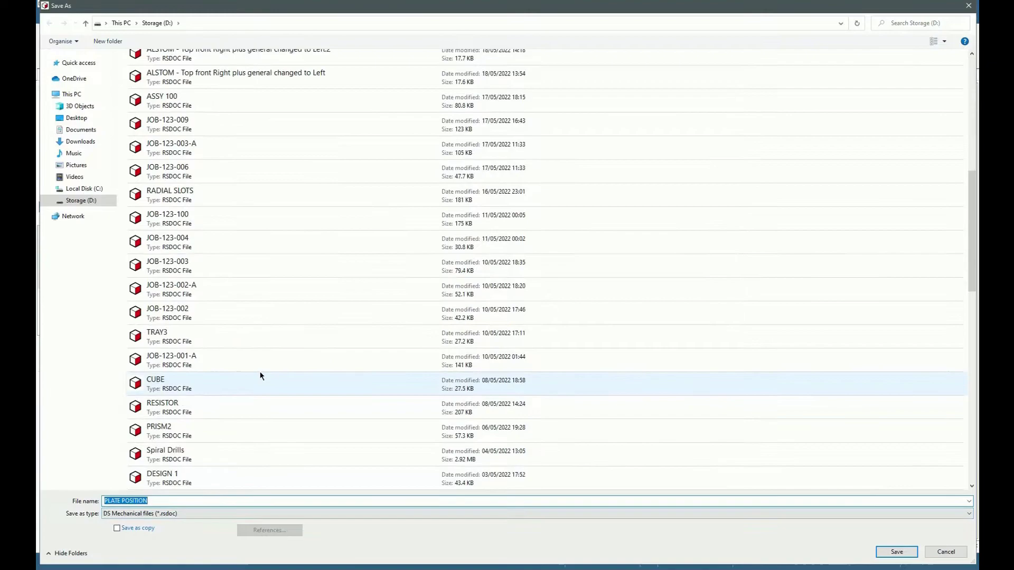
pyautogui.scroll(3, 253, 317)
pyautogui.scroll(-12, 243, 281)
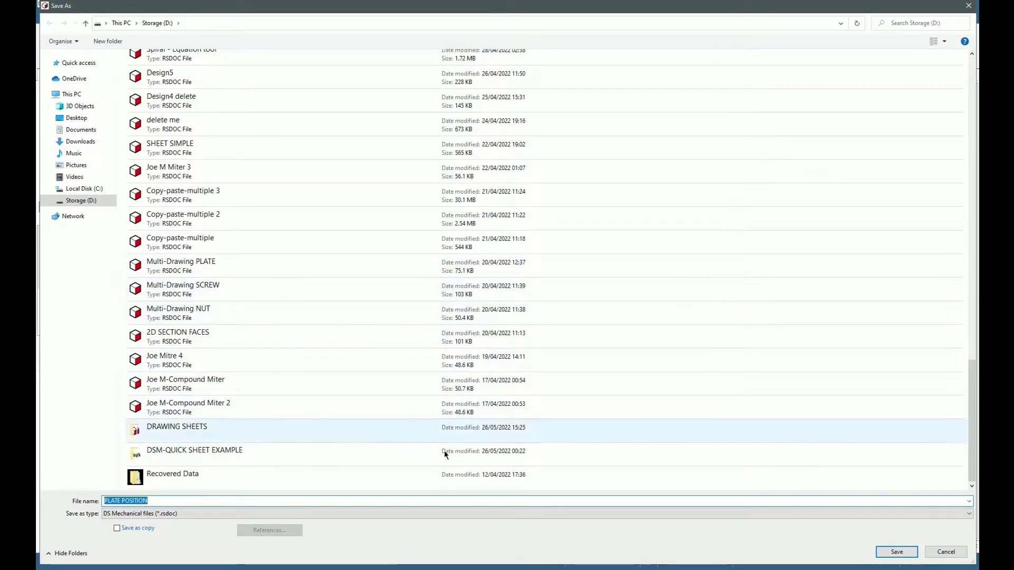
pyautogui.press('Escape')
pyautogui.moveTo(468, 436)
pyautogui.mouseDown(button='middle')
pyautogui.moveTo(394, 339)
pyautogui.moveTo(478, 421)
pyautogui.mouseUp(button='middle')
# Paste the solid into the SEED STEEL document
pyautogui.click(376, 546)
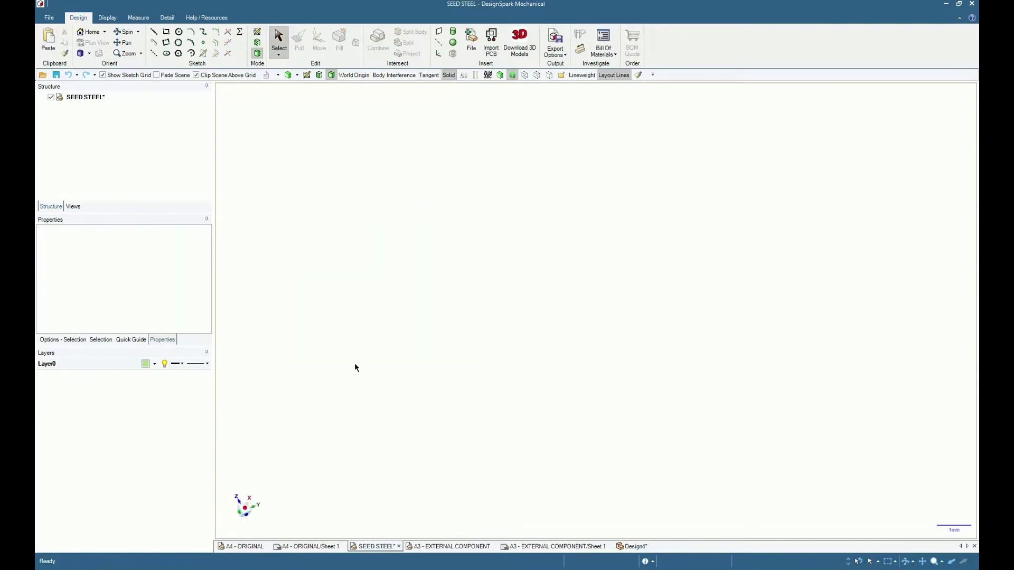
pyautogui.hotkey('ctrl', 'v')
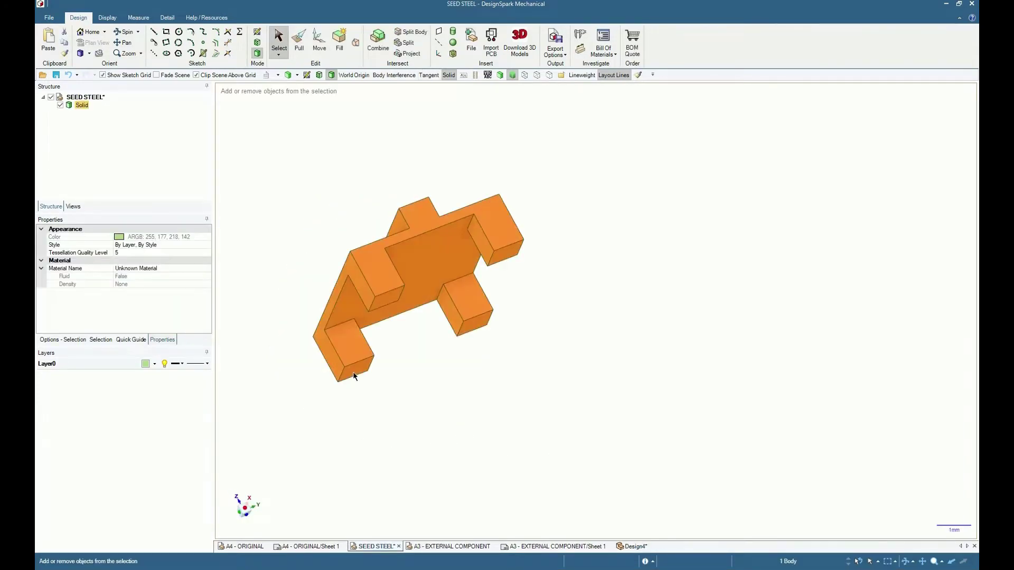
pyautogui.click(388, 439)
# Save the part with the file name PLATE
pyautogui.click(43, 18)
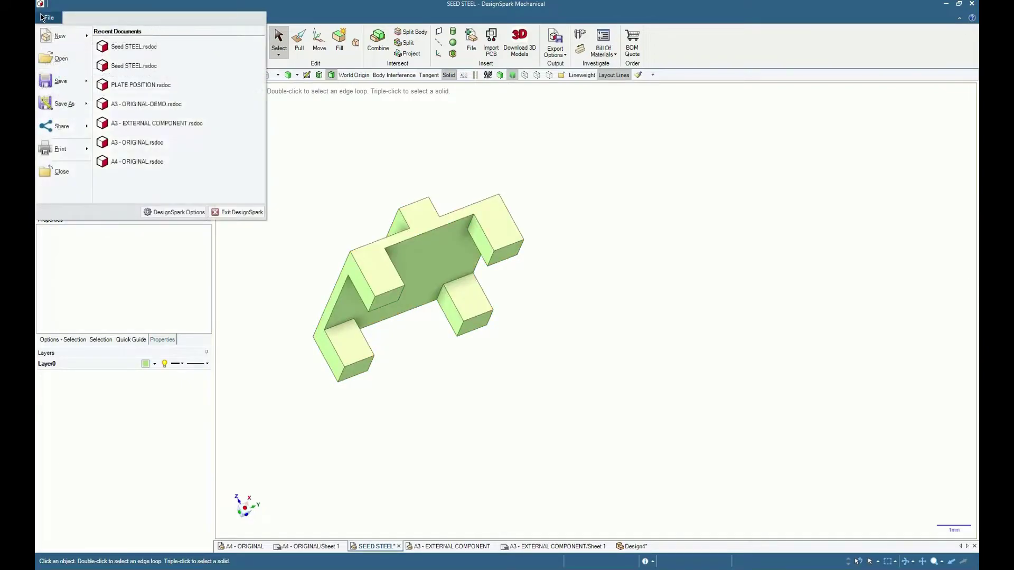
pyautogui.press('Escape')
pyautogui.hotkey('ctrl', 's')
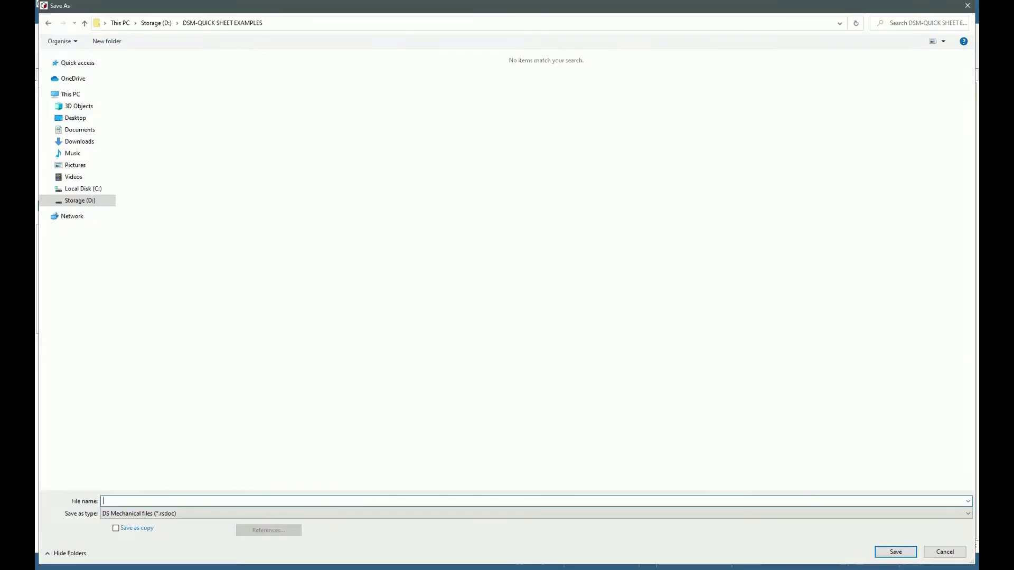
pyautogui.write('PLATE')
pyautogui.click(895, 552)
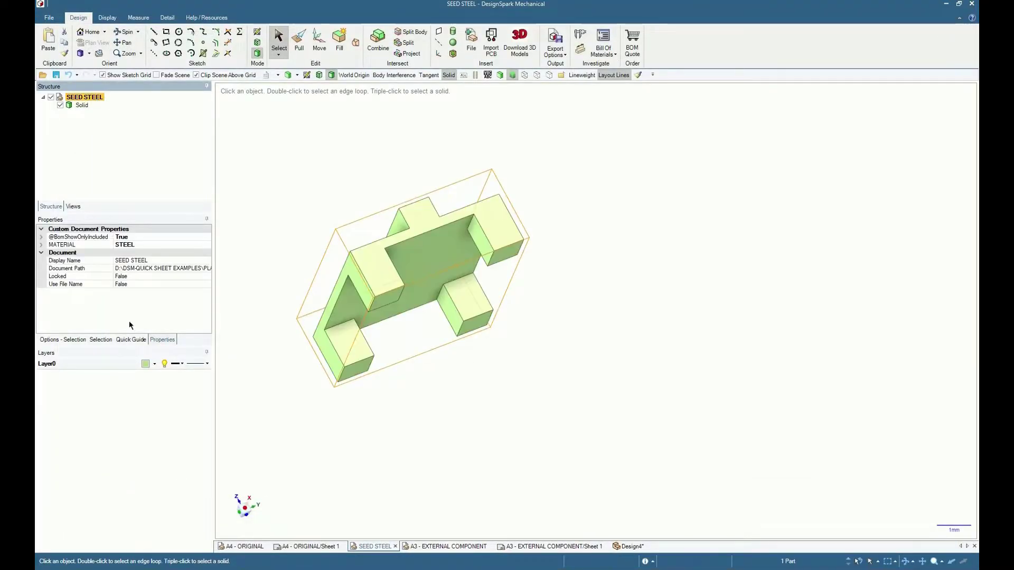
# Set Use File Name to True and change the Display Name to 4 LEG PLATE
pyautogui.click(75, 285)
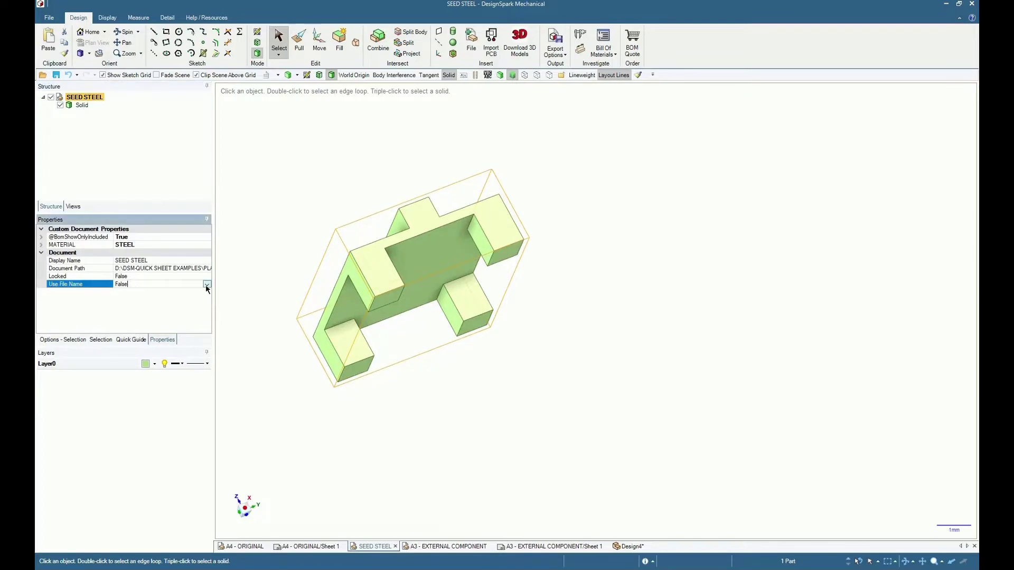
pyautogui.click(207, 285)
pyautogui.click(120, 292)
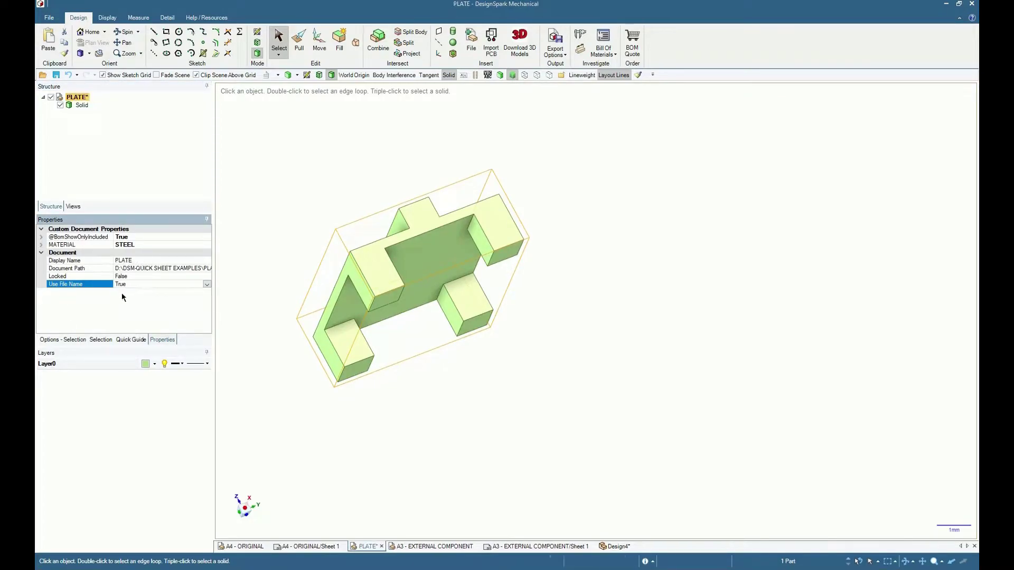
pyautogui.click(134, 259)
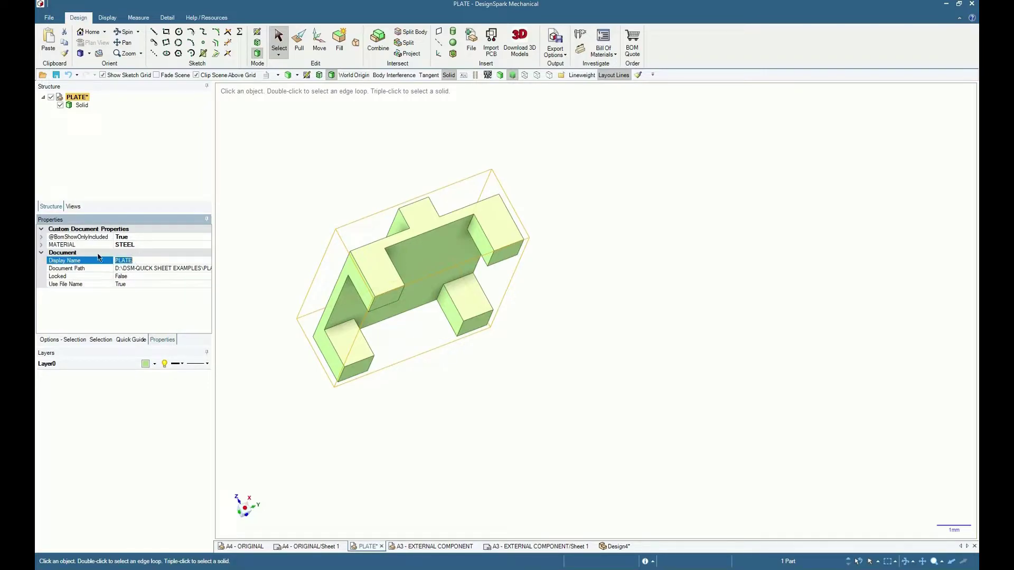
pyautogui.write('4 LEG')
pyautogui.press('Return')
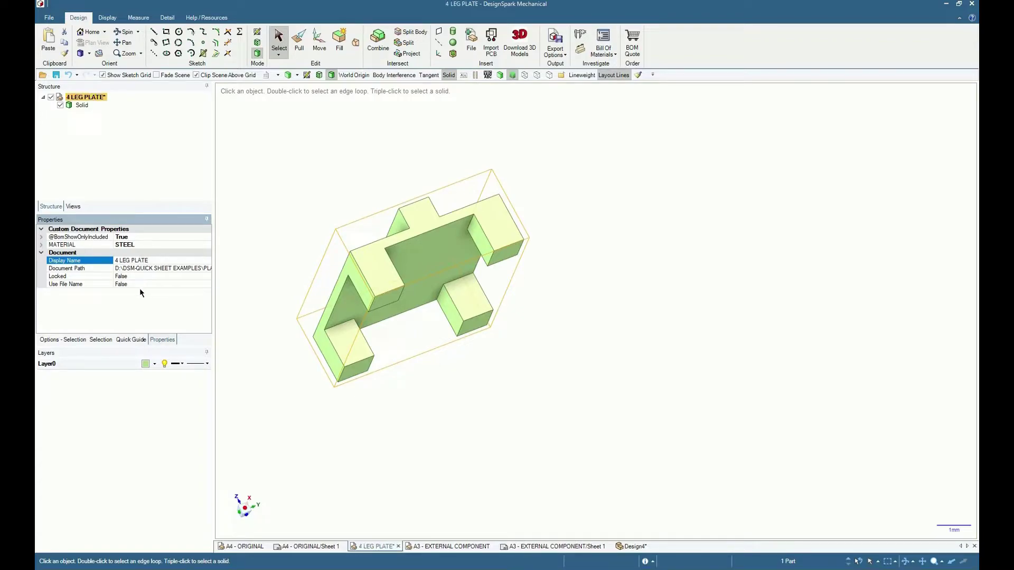
# Create a new PLATE drawing sheet and check its title block reads MATERIAL: STEEL
pyautogui.rightClick(83, 97)
pyautogui.click(48, 17)
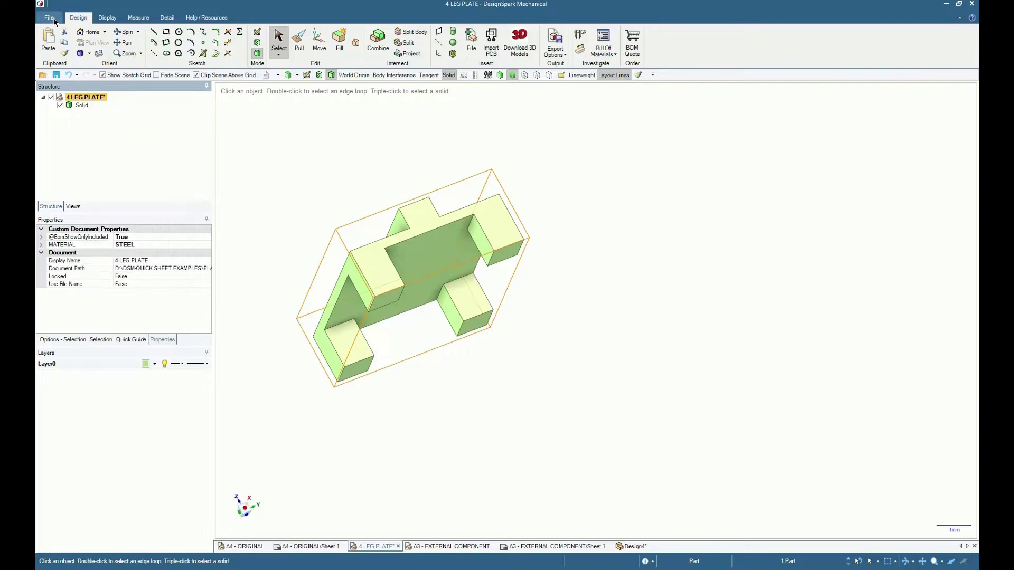
pyautogui.click(48, 17)
pyautogui.moveTo(59, 36)
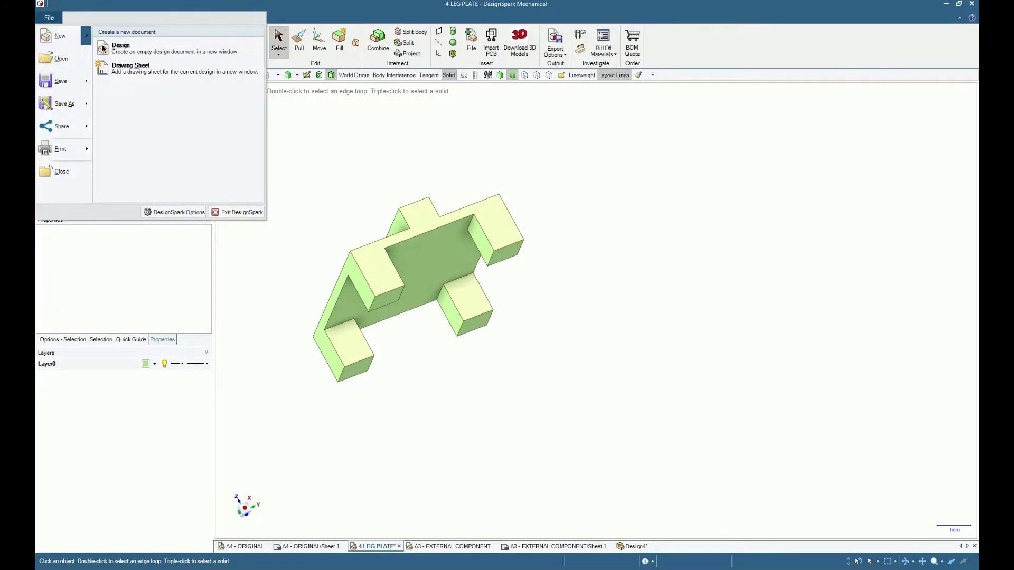
pyautogui.click(132, 67)
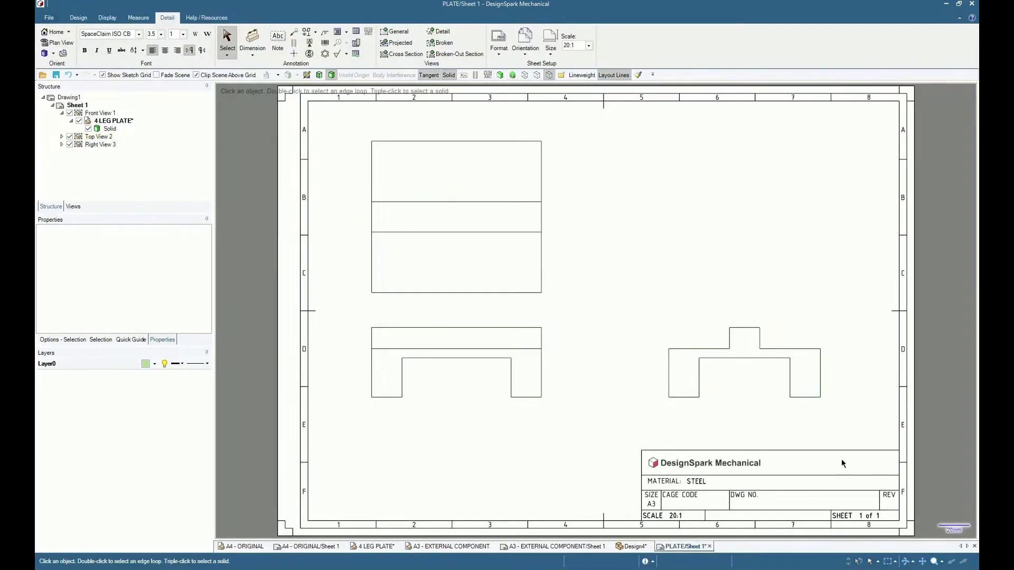
pyautogui.scroll(5, 766, 487)
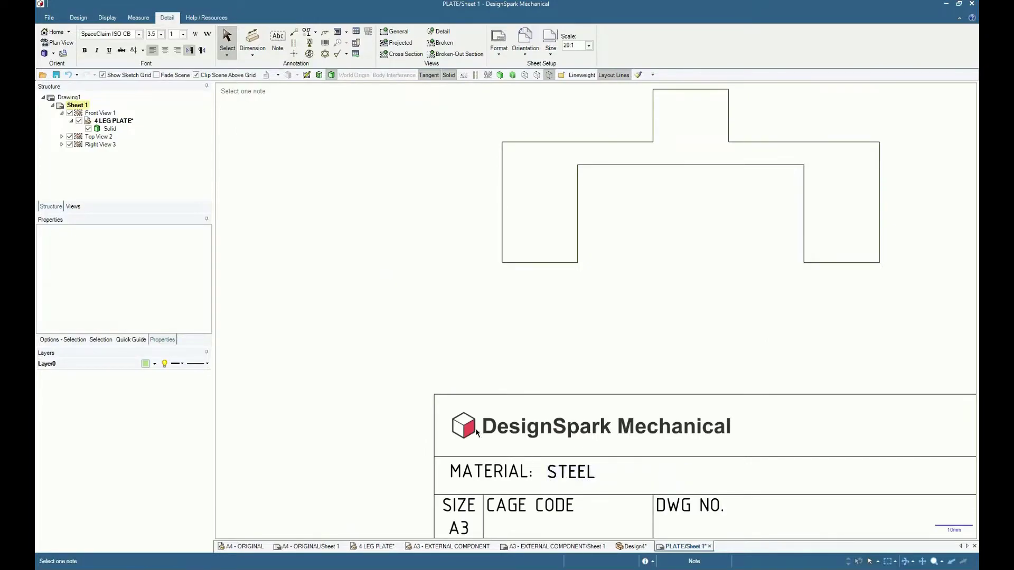
pyautogui.scroll(-5, 398, 332)
pyautogui.scroll(-2, 741, 366)
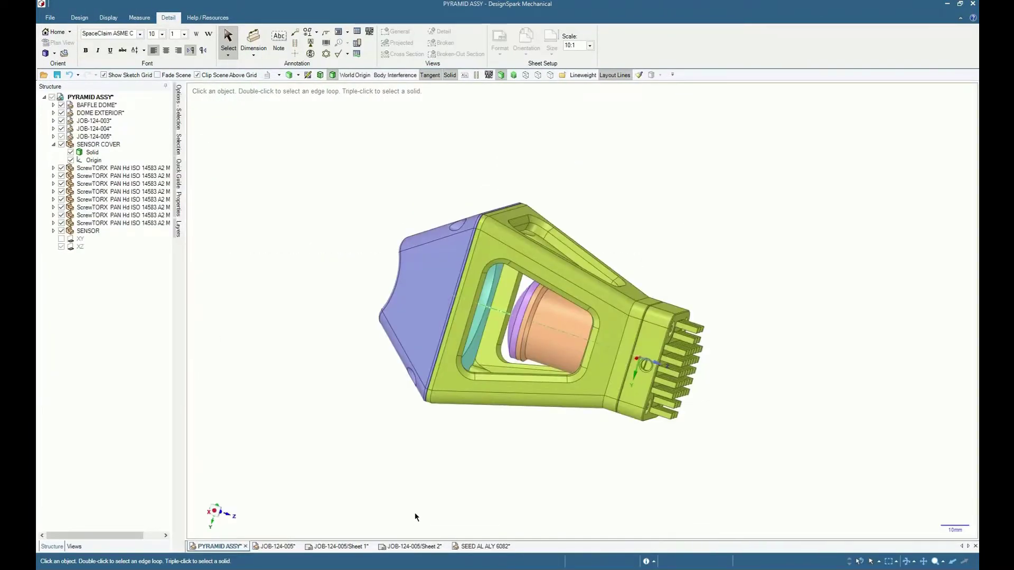
pyautogui.moveTo(415, 517)
pyautogui.mouseDown(button='middle')
pyautogui.moveTo(475, 435)
pyautogui.moveTo(402, 502)
pyautogui.mouseUp(button='middle')
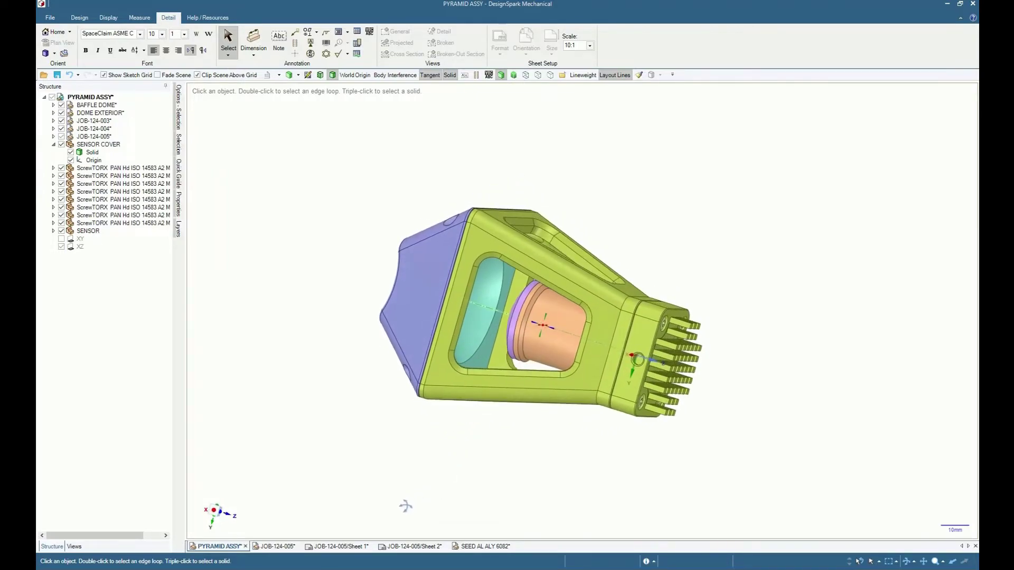
# Section the PYRAMID ASSY model and apply the FRAME AND TUBE saved view
pyautogui.press('x')
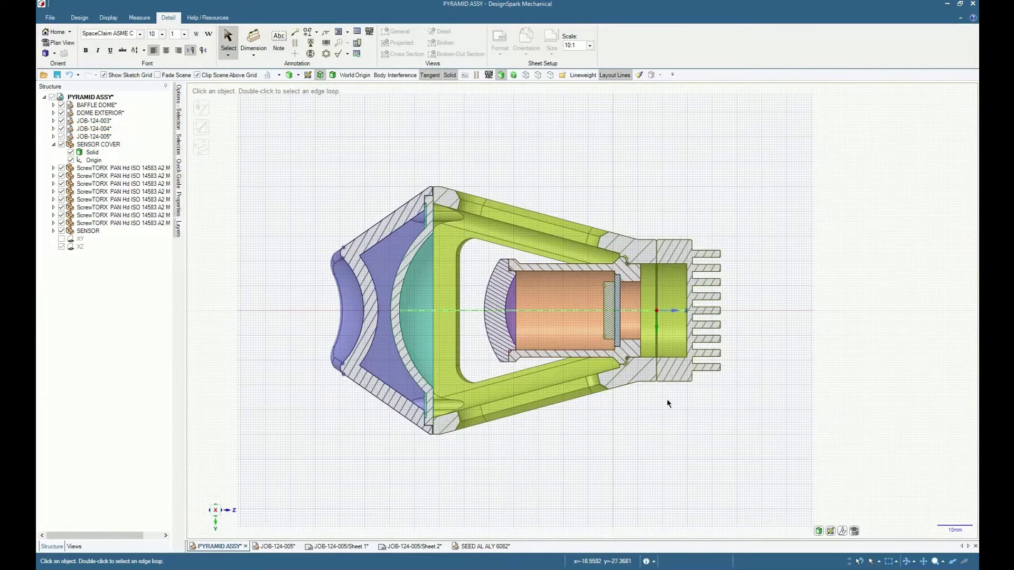
pyautogui.scroll(1, 658, 403)
pyautogui.scroll(-1, 664, 439)
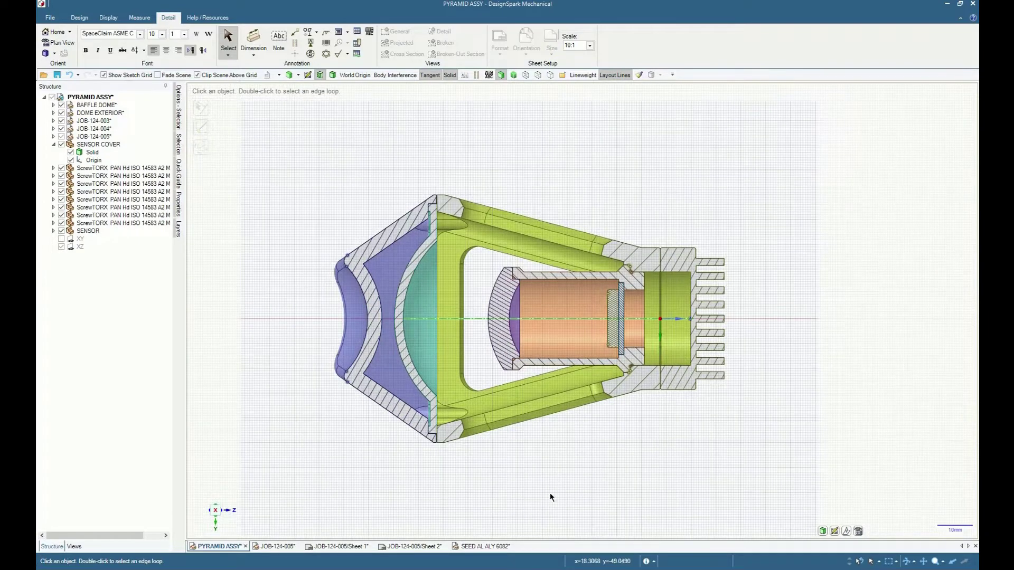
pyautogui.click(74, 547)
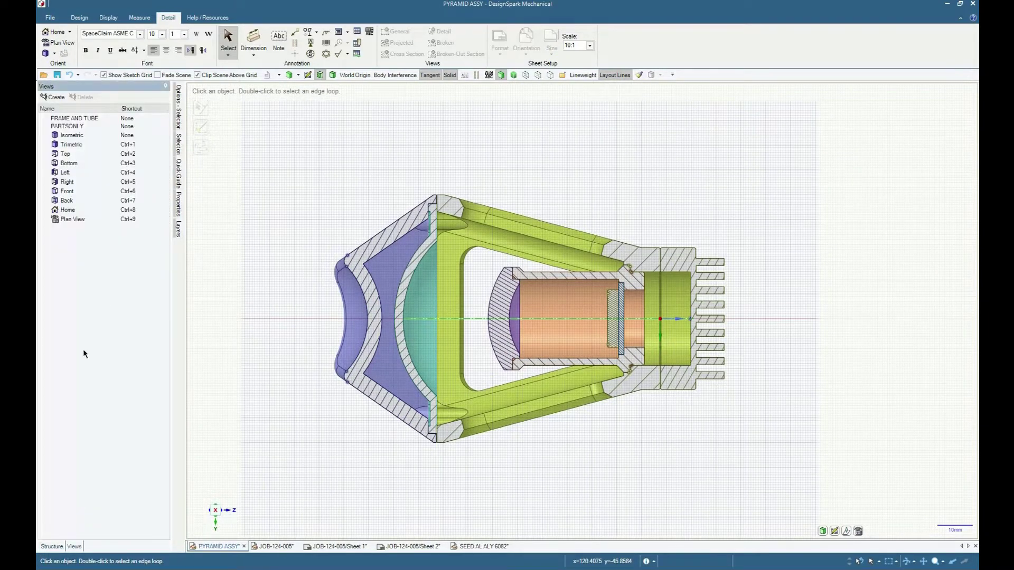
pyautogui.click(80, 119)
pyautogui.moveTo(322, 290); pyautogui.dragTo(605, 221, button='middle')
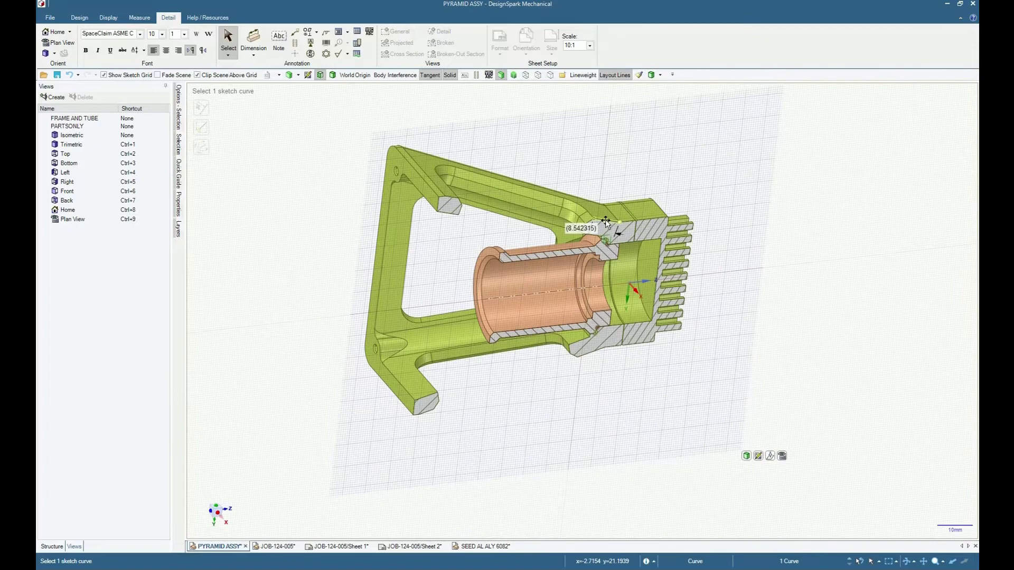
# Switch to the JOB-124-005 Sheet 1 drawing and look over its title block
pyautogui.click(338, 546)
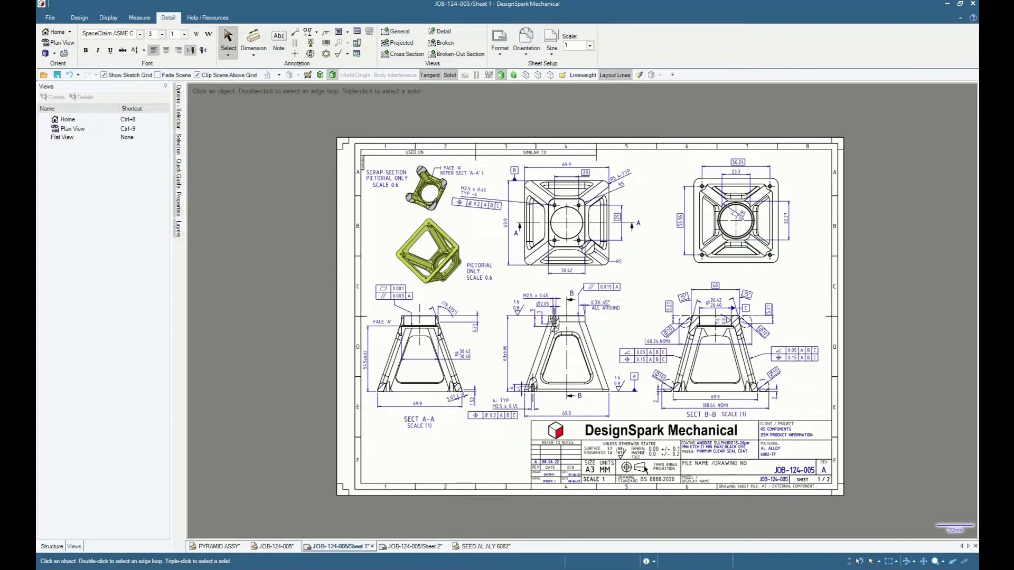
pyautogui.scroll(2, 645, 469)
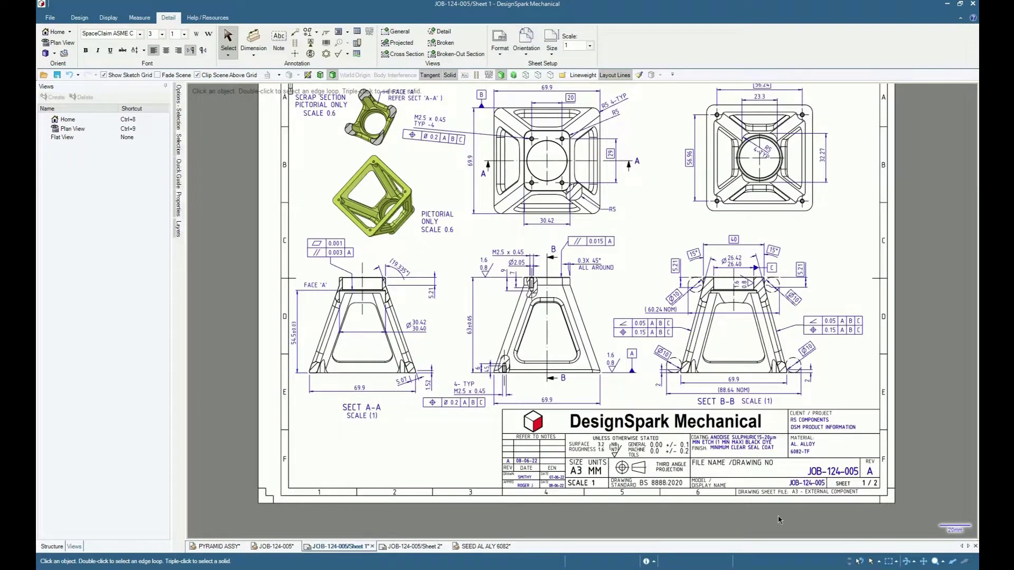
pyautogui.scroll(4, 778, 520)
pyautogui.scroll(2, 778, 520)
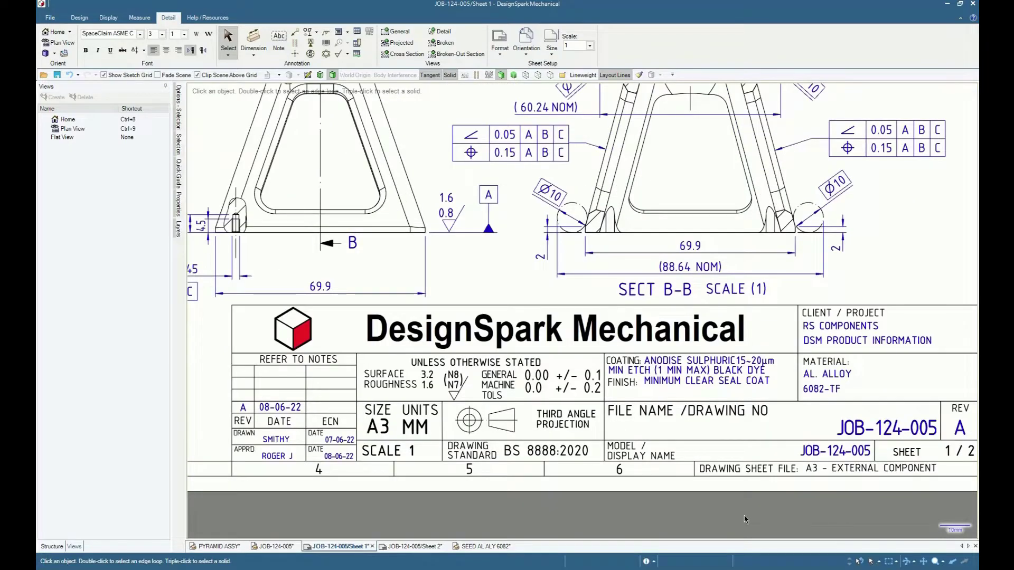
pyautogui.scroll(-1, 745, 520)
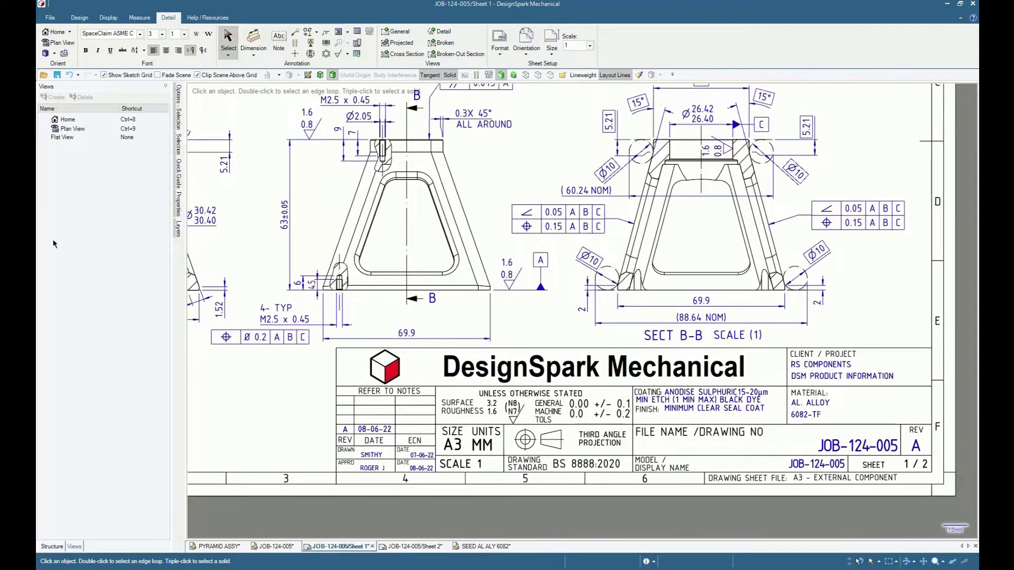
# Open Sheet 2 from the structure tree, then return to Sheet 1
pyautogui.click(51, 546)
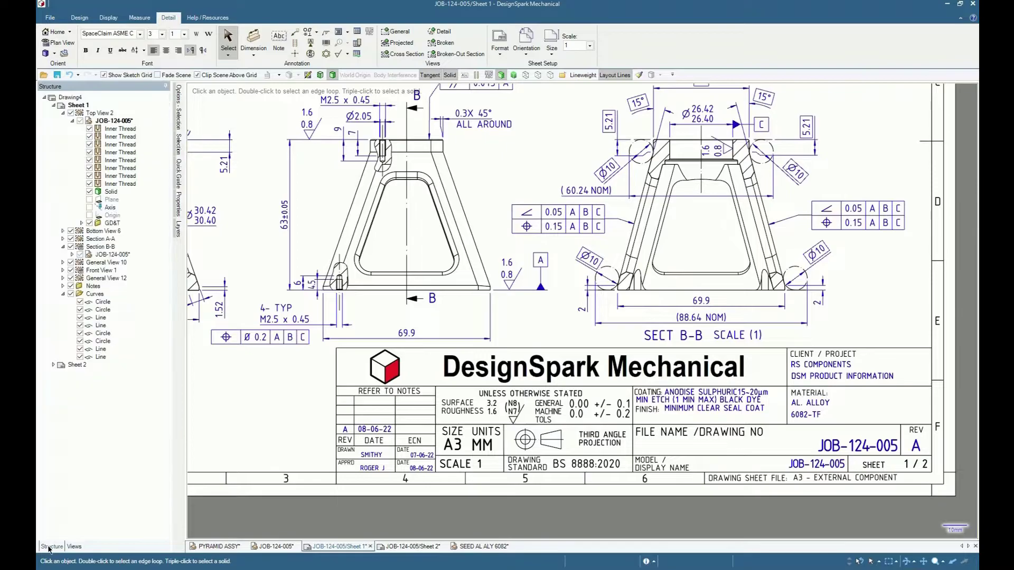
pyautogui.doubleClick(78, 364)
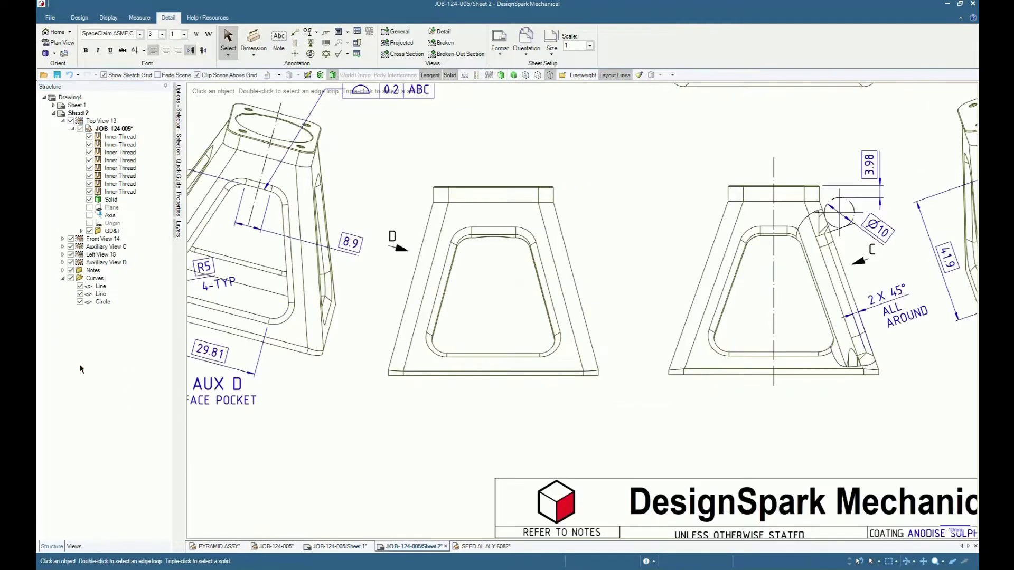
pyautogui.scroll(-3, 443, 389)
pyautogui.scroll(2, 686, 446)
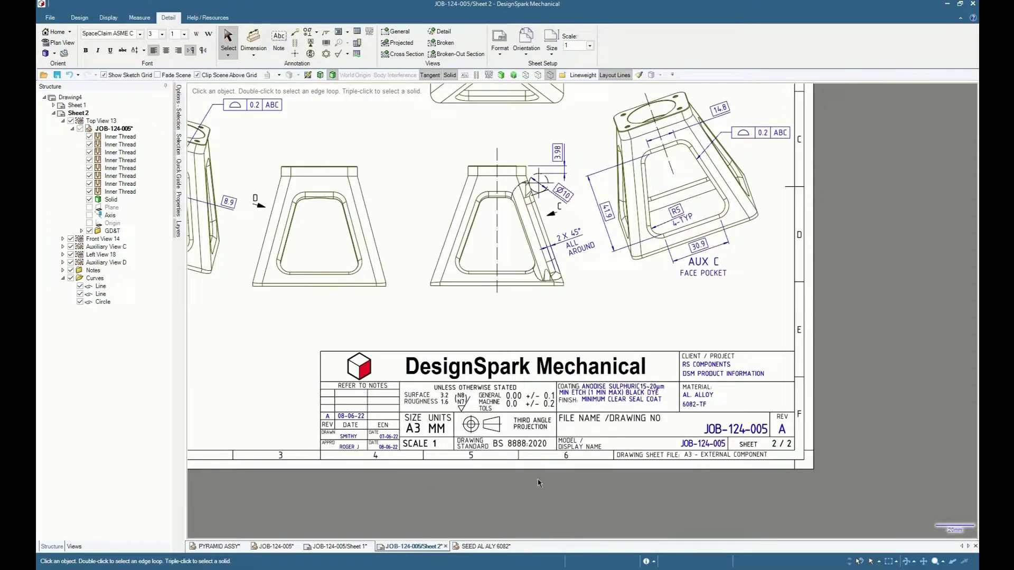
pyautogui.click(334, 546)
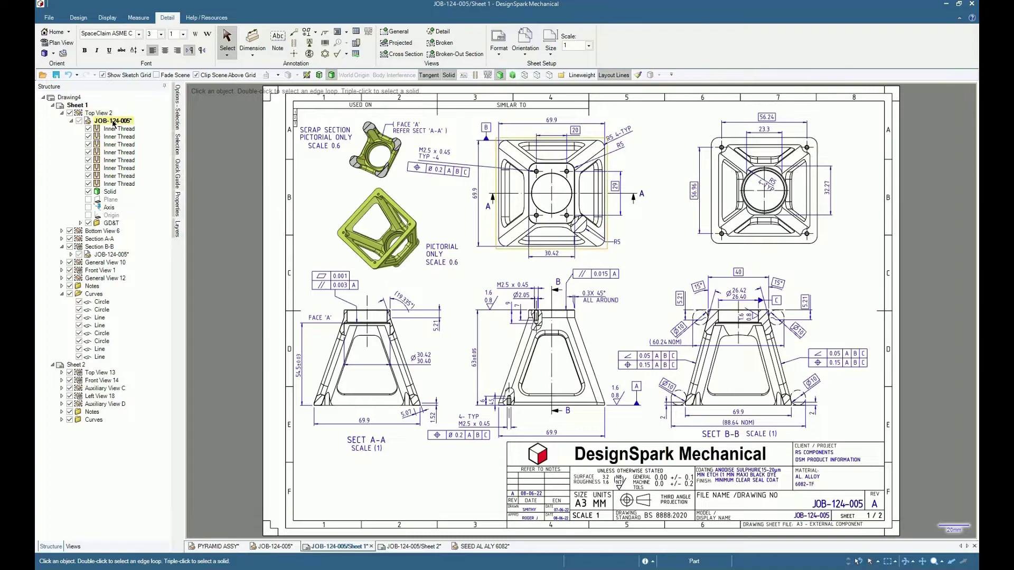
# Select JOB-124-005 in the drawing and widen its custom properties list to read the names
pyautogui.click(137, 123)
pyautogui.click(177, 204)
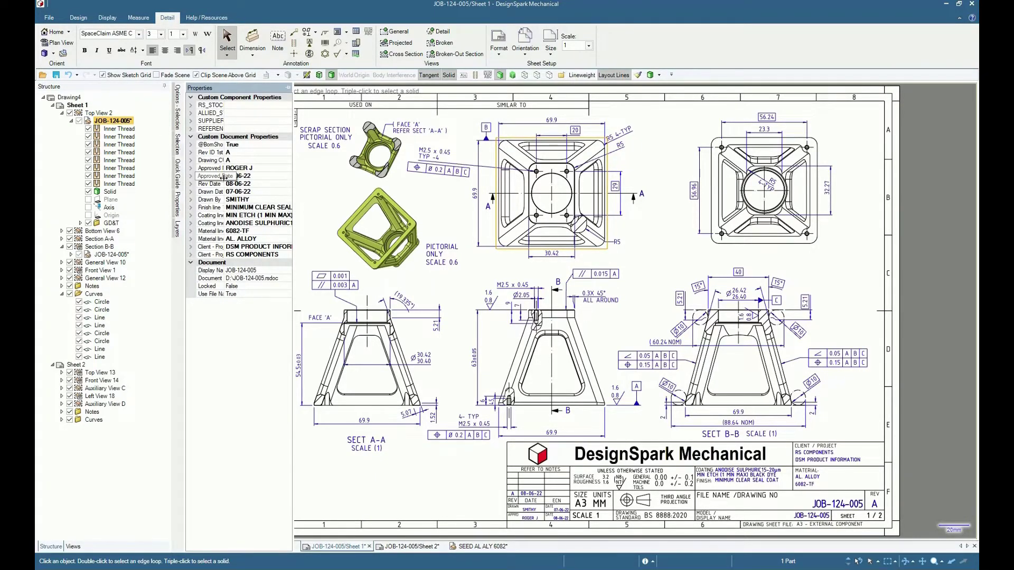
pyautogui.moveTo(224, 179); pyautogui.dragTo(267, 181)
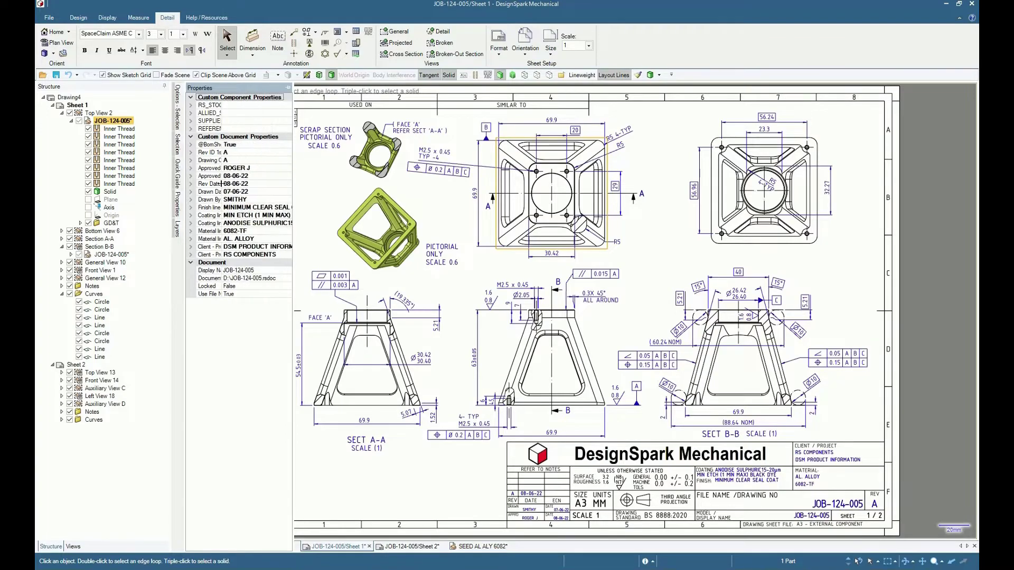
# Switch to the JOB-124-005 3D part and resize the property columns
pyautogui.click(276, 547)
pyautogui.moveTo(178, 203)
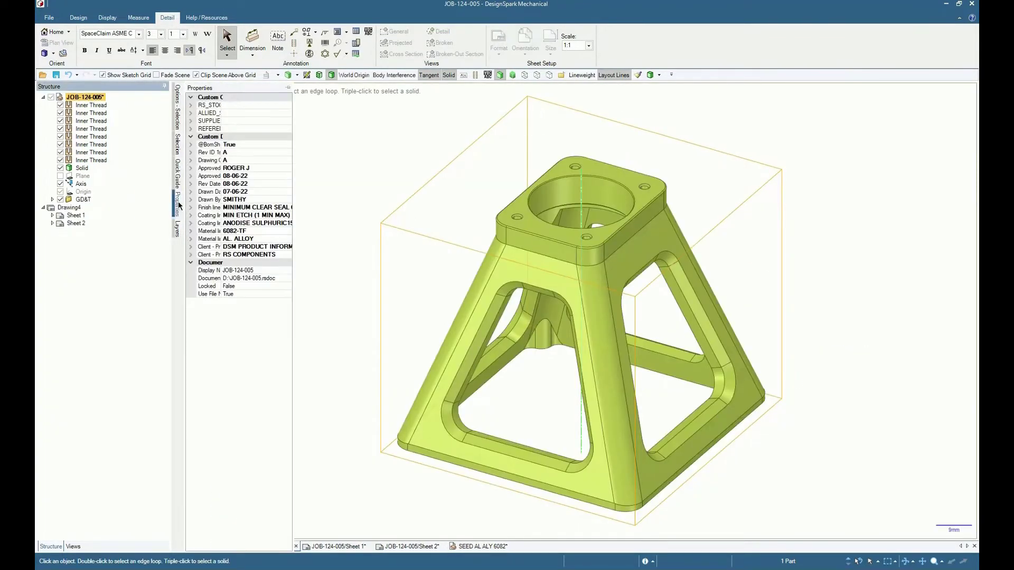
pyautogui.moveTo(234, 186); pyautogui.dragTo(198, 183)
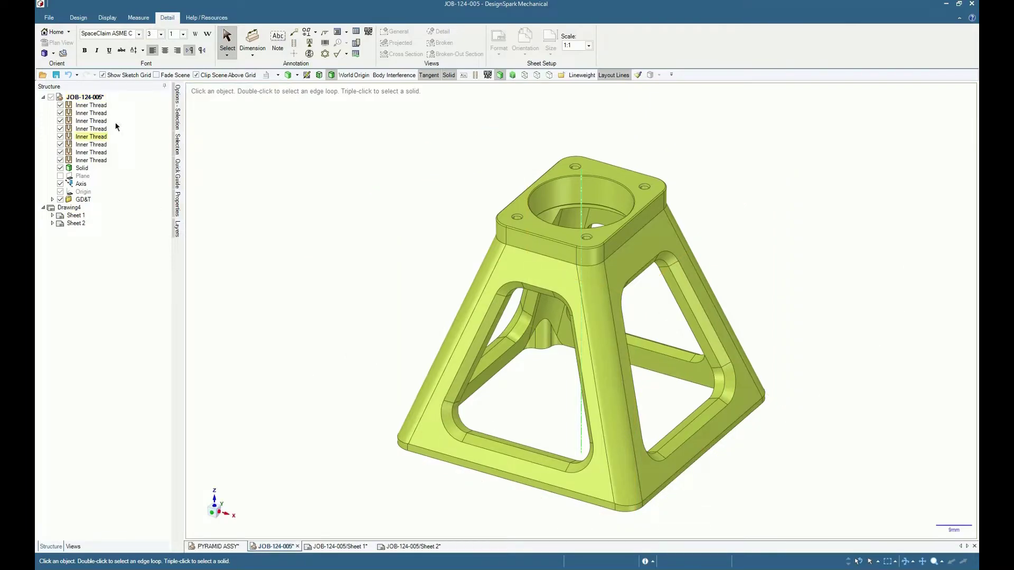
pyautogui.click(51, 18)
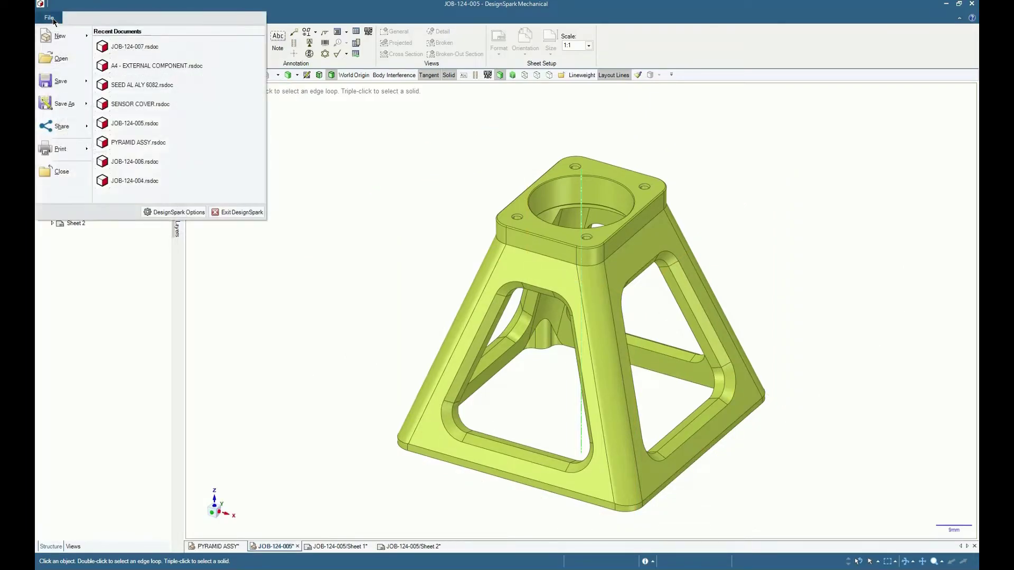
# Save a copy of JOB-124-005 named SEED - AL ALLOY 6082, with Save as copy ticked
pyautogui.click(58, 104)
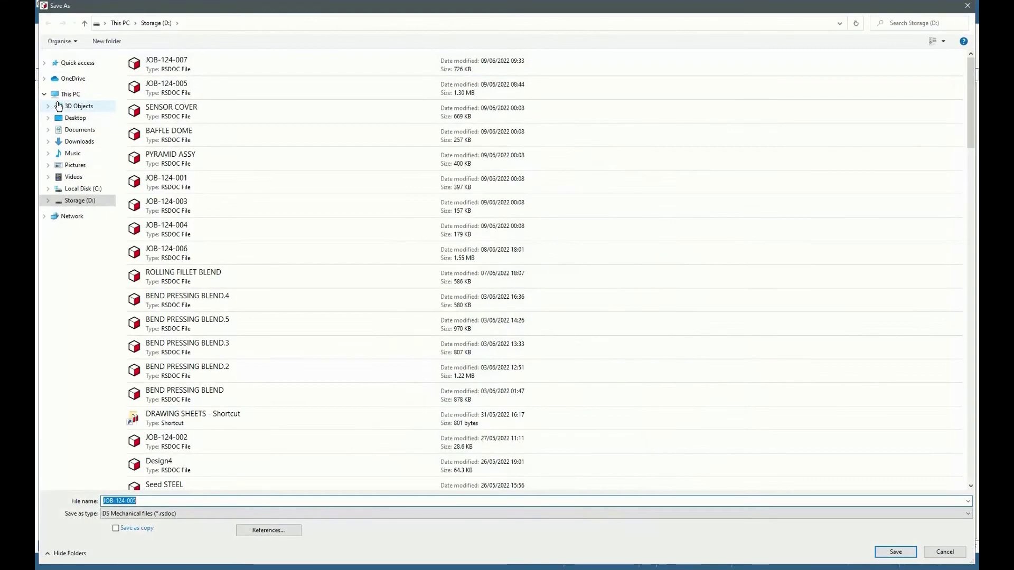
pyautogui.click(116, 529)
pyautogui.hotkey('alt', 'n')
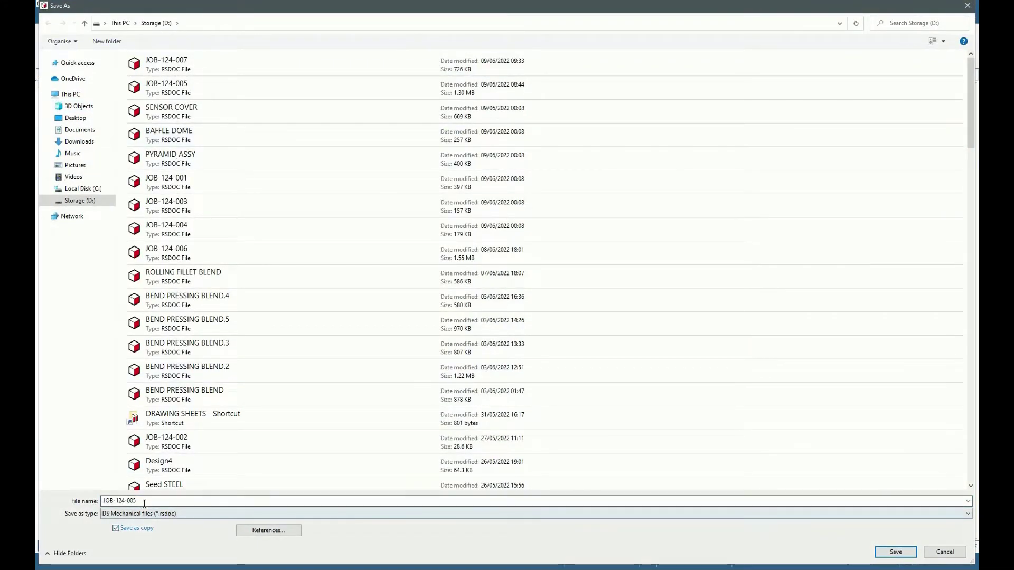
pyautogui.write('SEED - ')
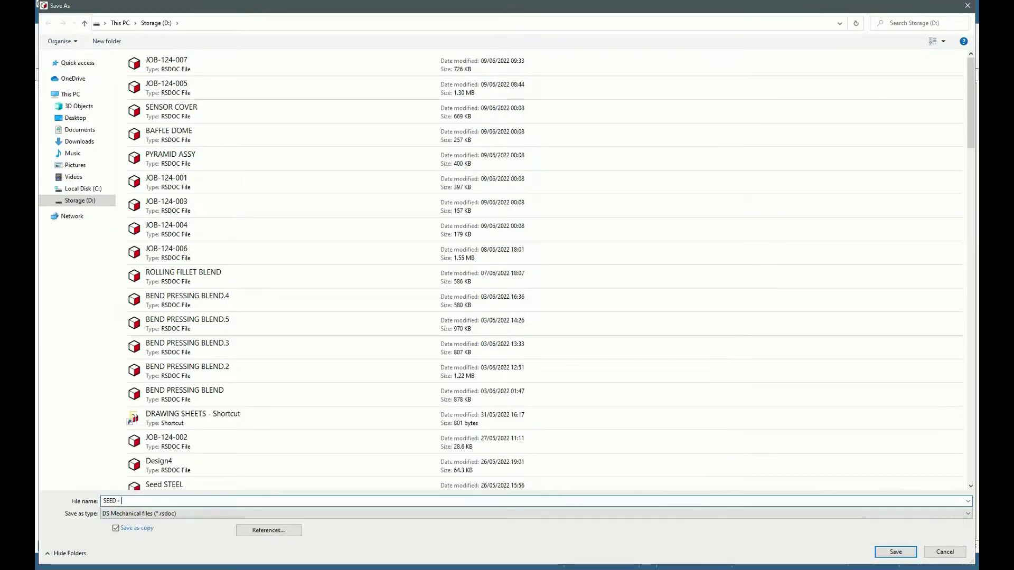
pyautogui.write('AL ALLOY 6082')
pyautogui.press('Return')
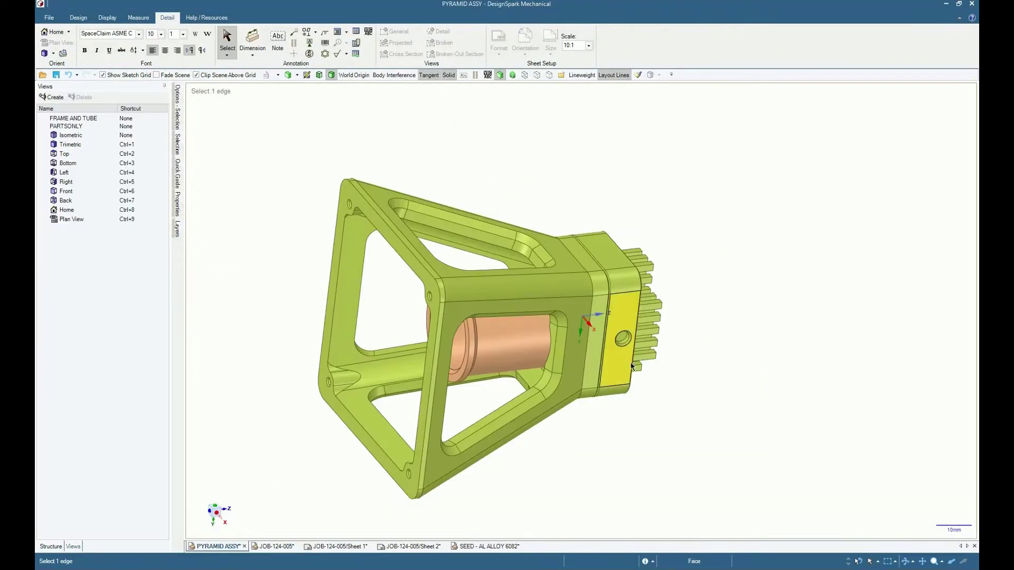
# Open the heat-sink SENSOR COVER via Component > Open Component and orbit its underside
pyautogui.click(620, 366)
pyautogui.rightClick(620, 366)
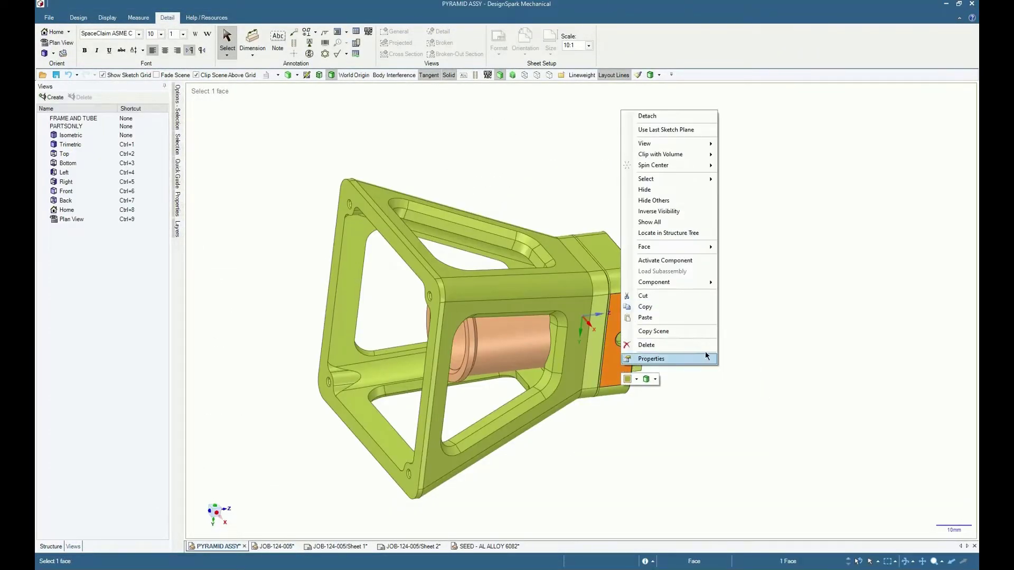
pyautogui.moveTo(683, 282)
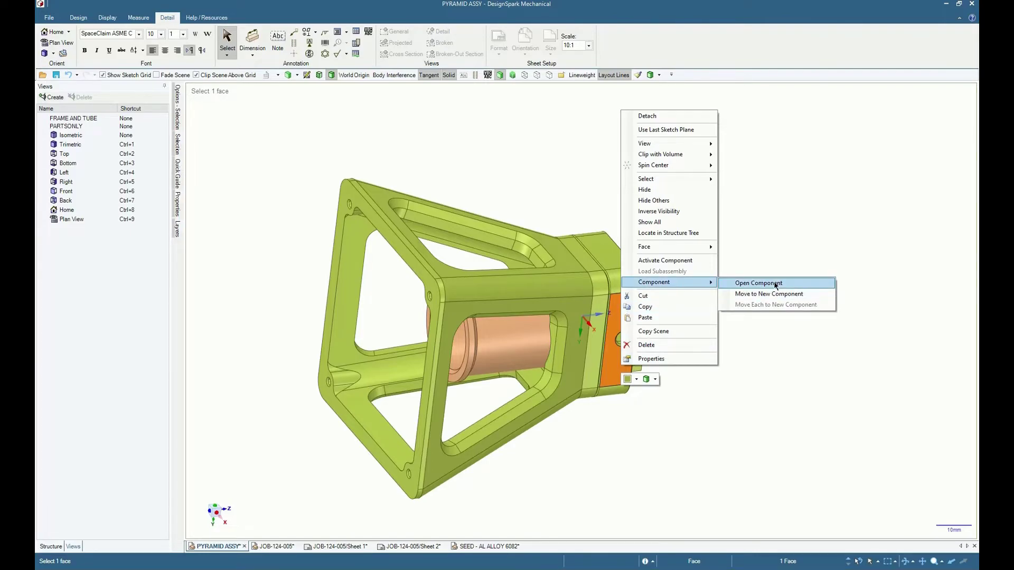
pyautogui.click(769, 283)
pyautogui.scroll(-5, 380, 267)
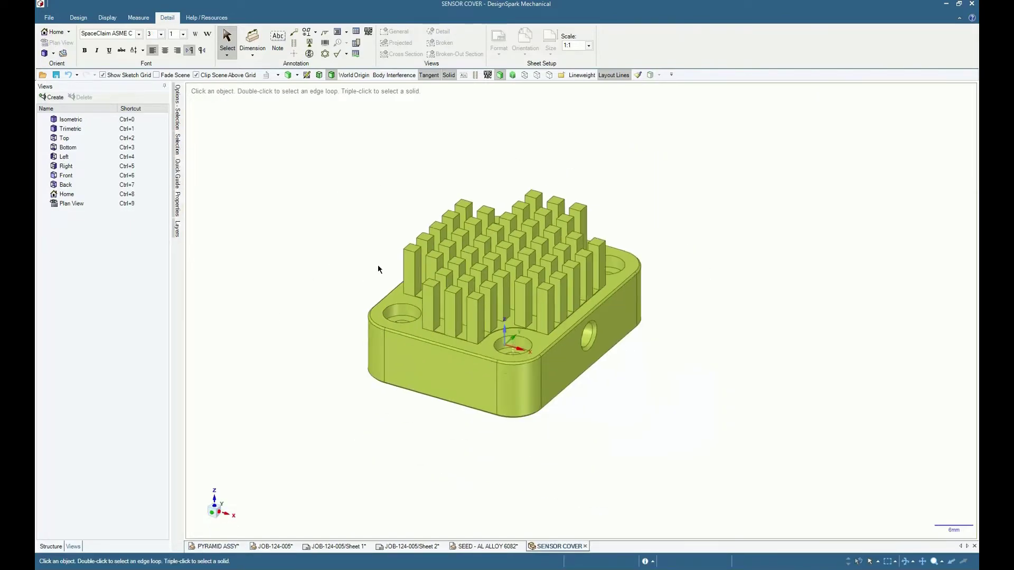
pyautogui.moveTo(374, 375); pyautogui.dragTo(395, 307, button='middle')
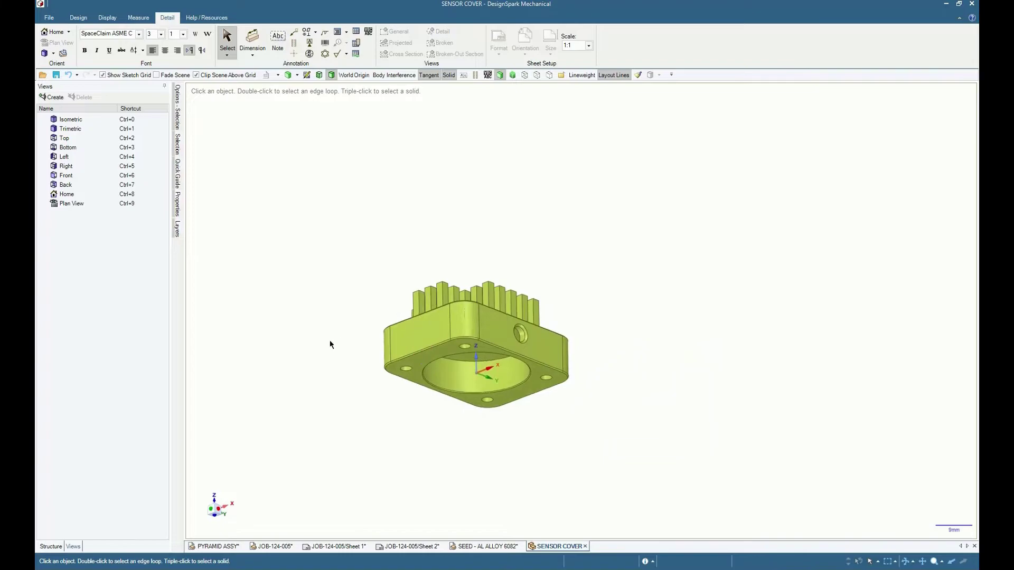
# Box-select the finned heat-sink body and paste it into SEED - AL ALLOY 6082
pyautogui.moveTo(343, 234); pyautogui.dragTo(635, 467)
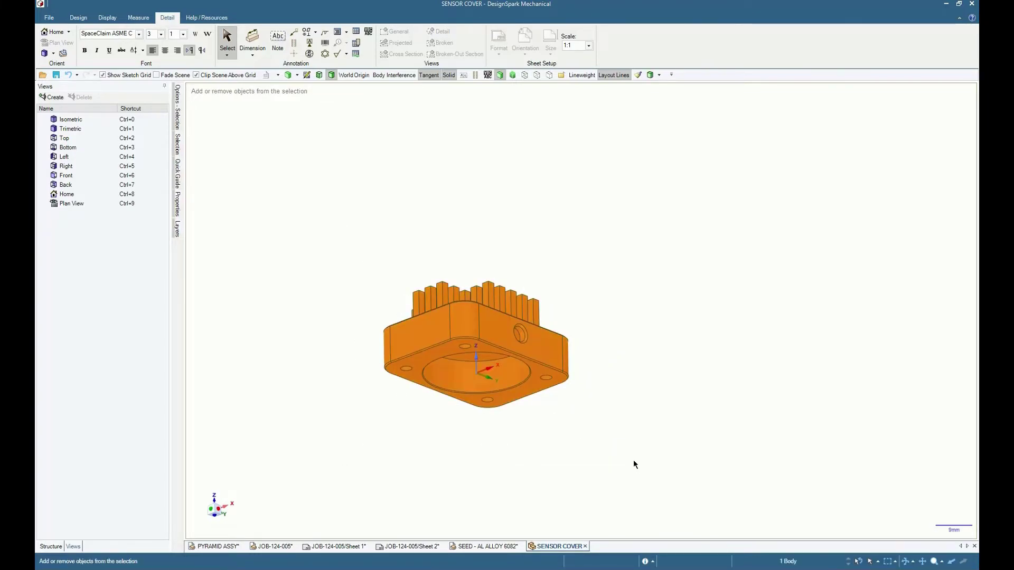
pyautogui.click(484, 546)
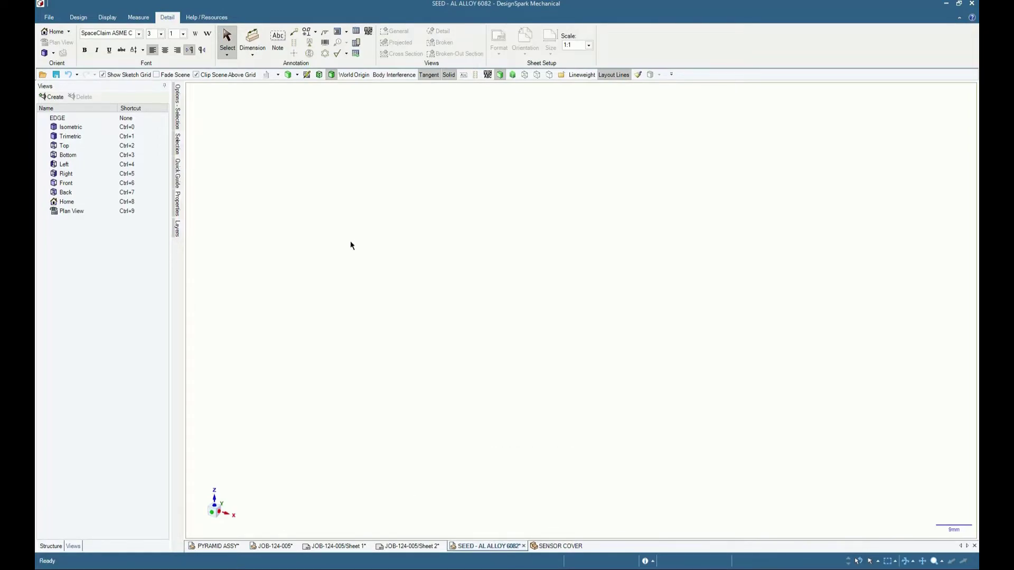
pyautogui.hotkey('ctrl', 'v')
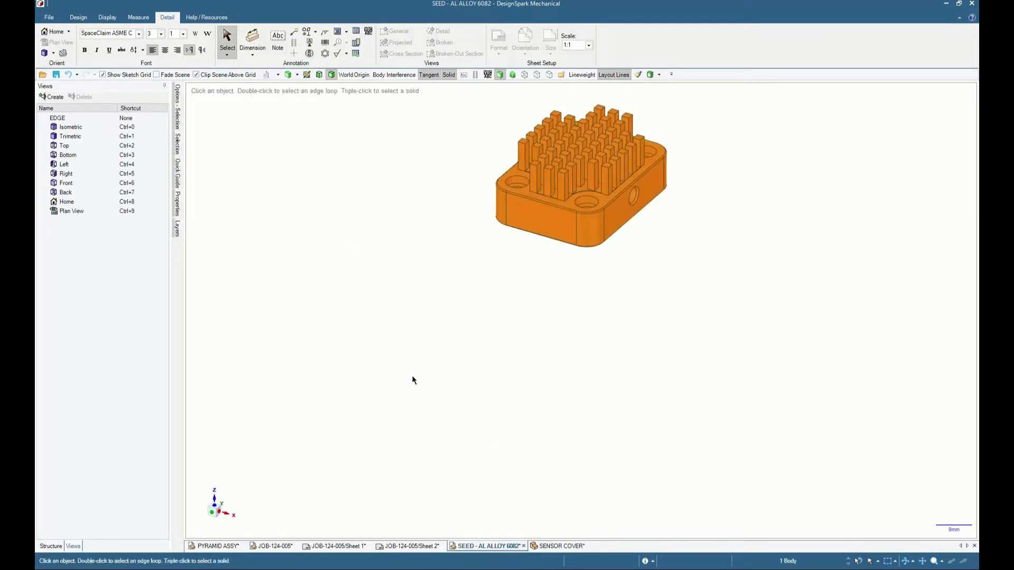
pyautogui.click(412, 377)
pyautogui.click(42, 547)
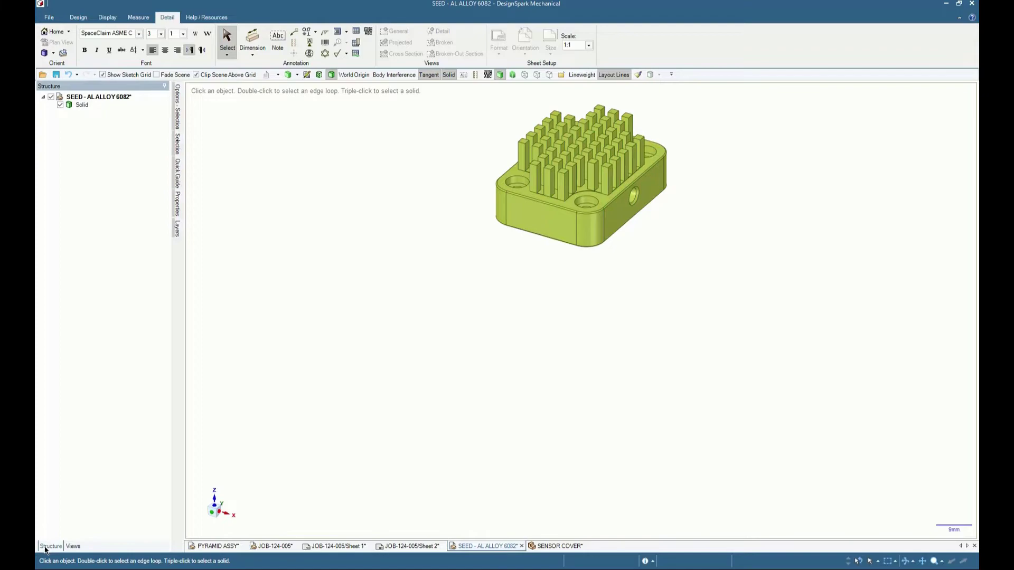
# Save the heat-sink part as JOB-124-007, editing the JOB-124-006 name in Save As
pyautogui.click(46, 18)
pyautogui.click(61, 101)
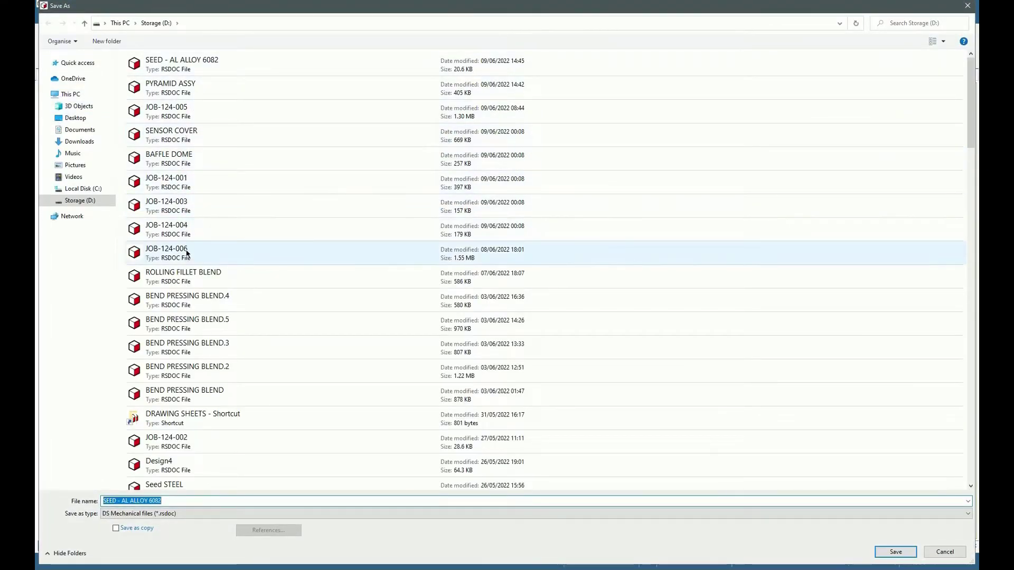
pyautogui.click(170, 252)
pyautogui.click(136, 501)
pyautogui.write('JOB-124-00')
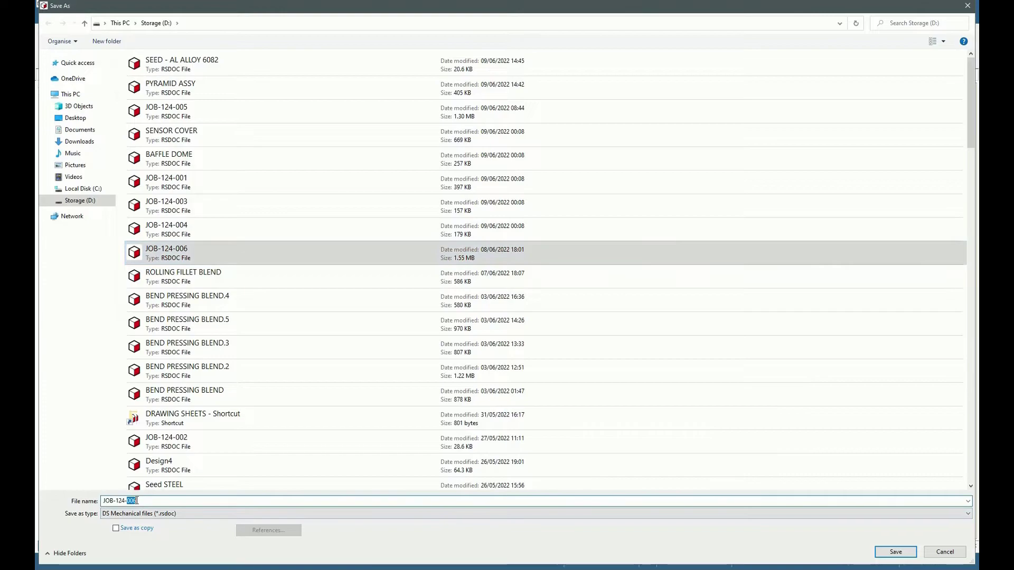
pyautogui.write('7')
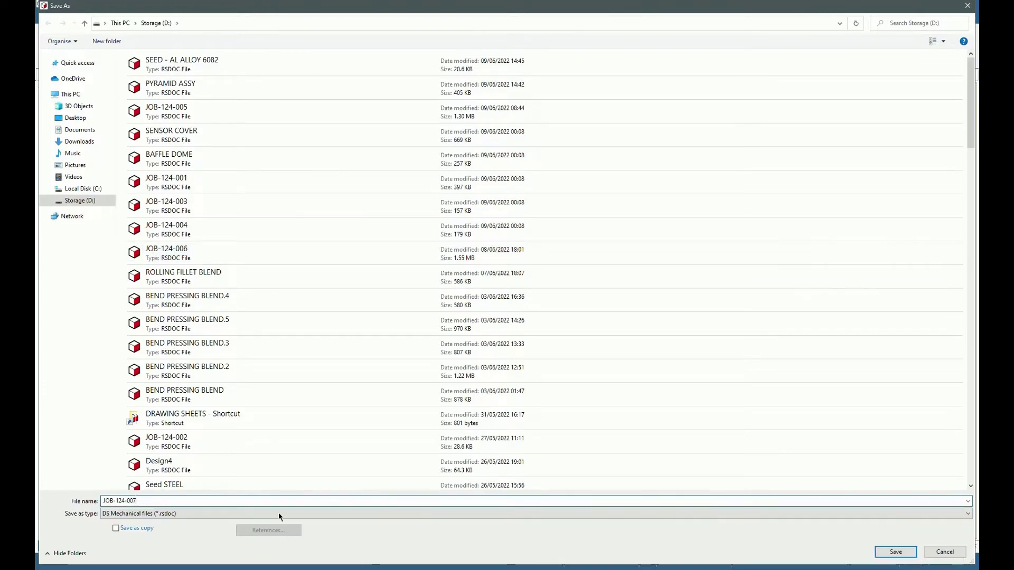
pyautogui.press('Return')
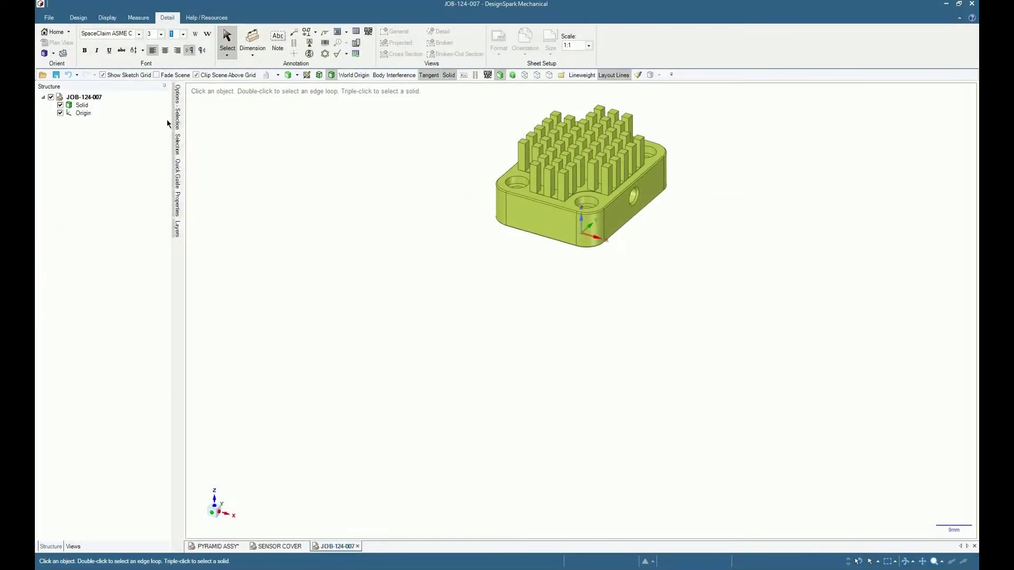
# In the part's properties, set Display Name to SENSOR COVER and Use File Name to False
pyautogui.click(100, 98)
pyautogui.rightClick(101, 99)
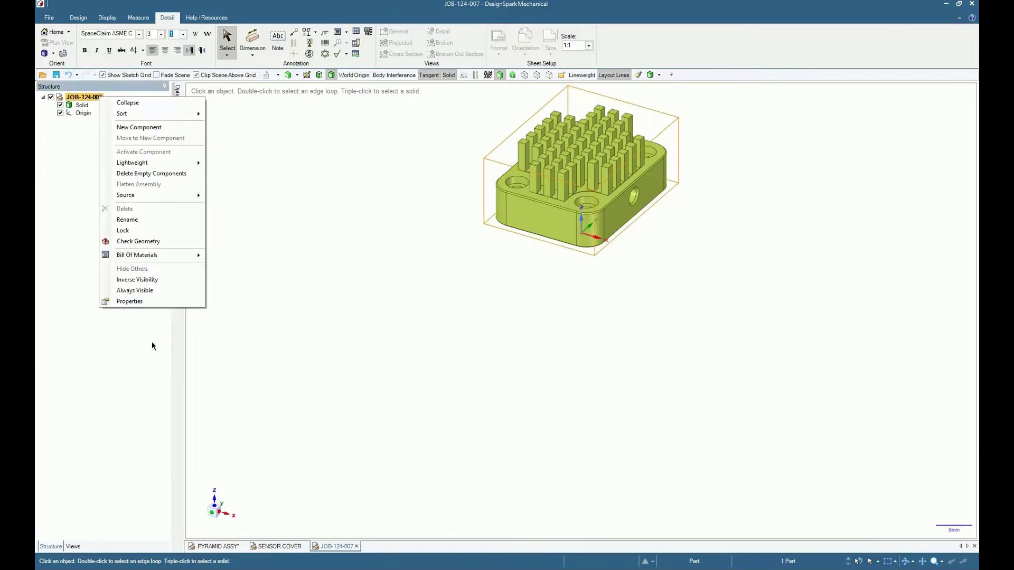
pyautogui.click(137, 301)
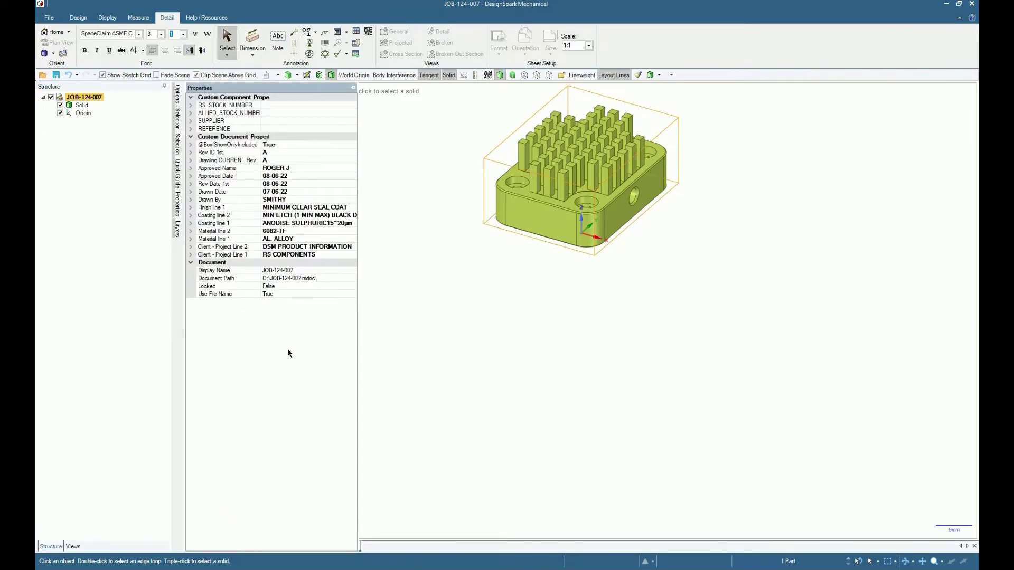
pyautogui.click(297, 269)
pyautogui.press('BackSpace')
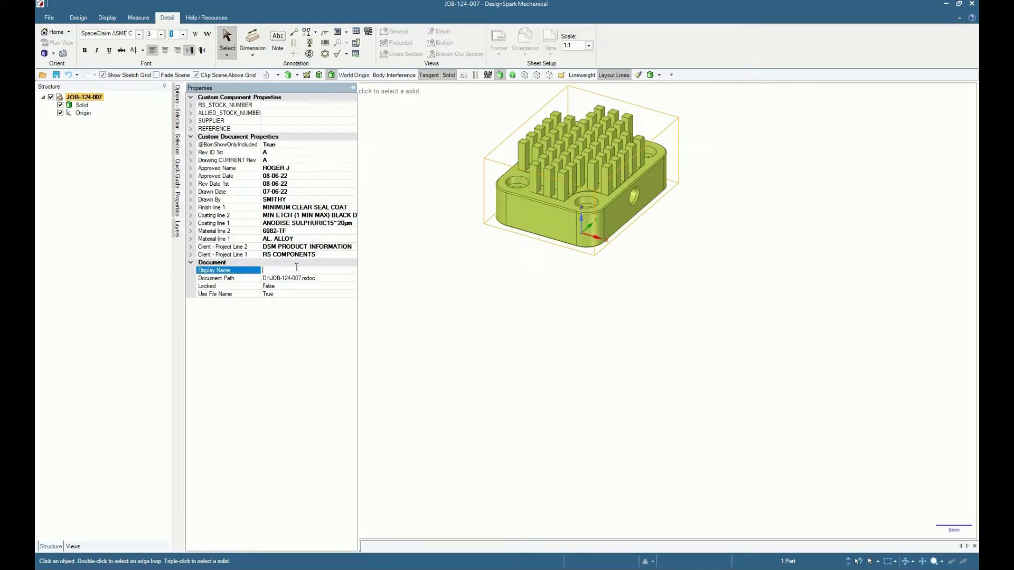
pyautogui.click(283, 295)
pyautogui.click(353, 294)
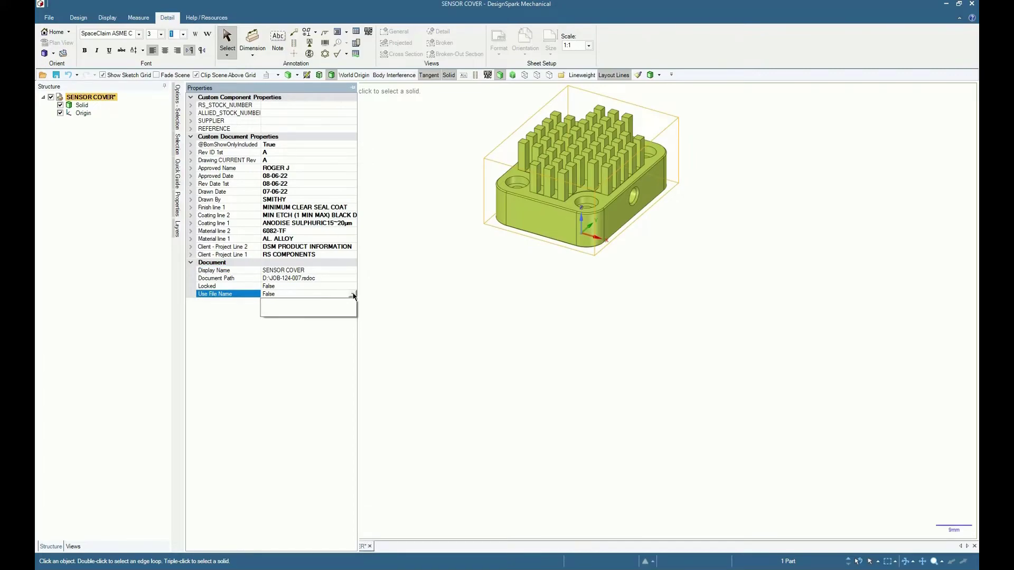
pyautogui.click(274, 311)
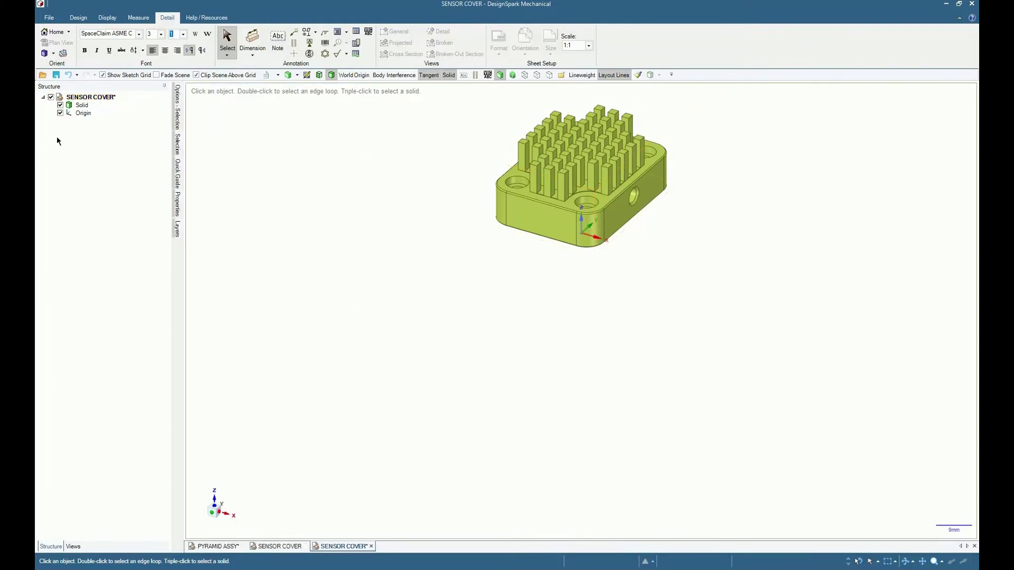
# Create a new drawing sheet for JOB-124-007 and zoom in to check its title block, then back out
pyautogui.click(49, 18)
pyautogui.moveTo(62, 42)
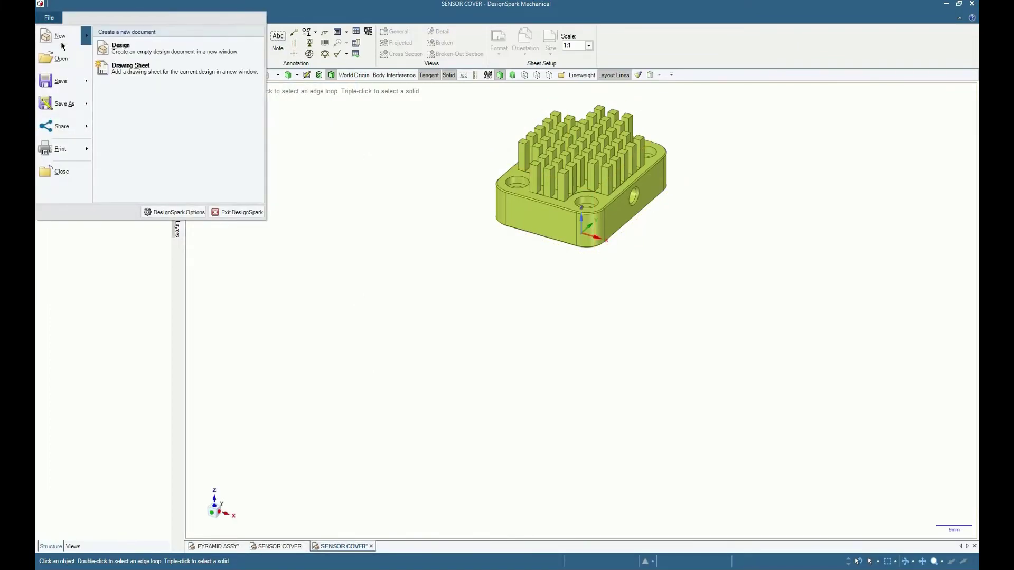
pyautogui.click(130, 66)
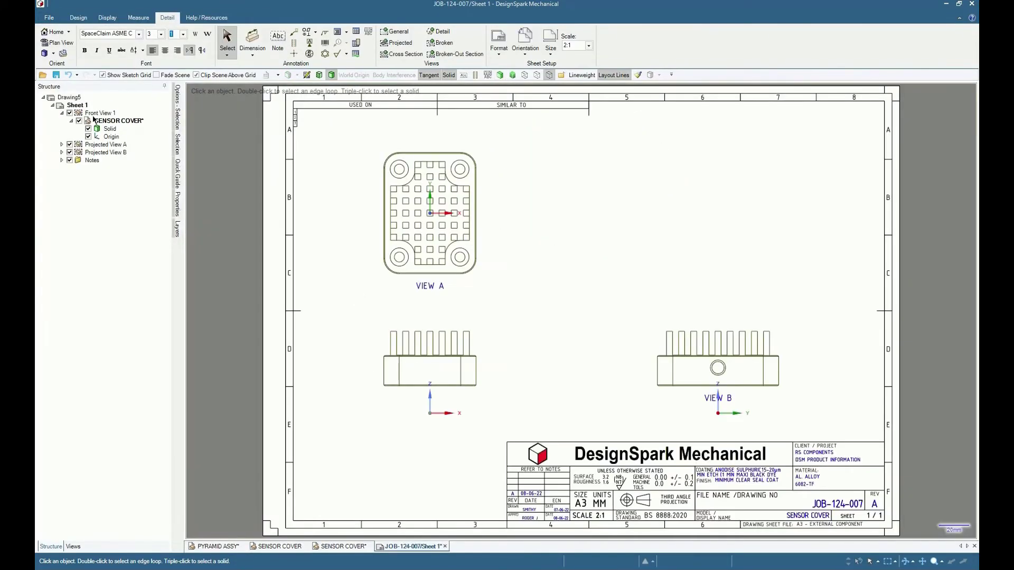
pyautogui.scroll(3, 903, 537)
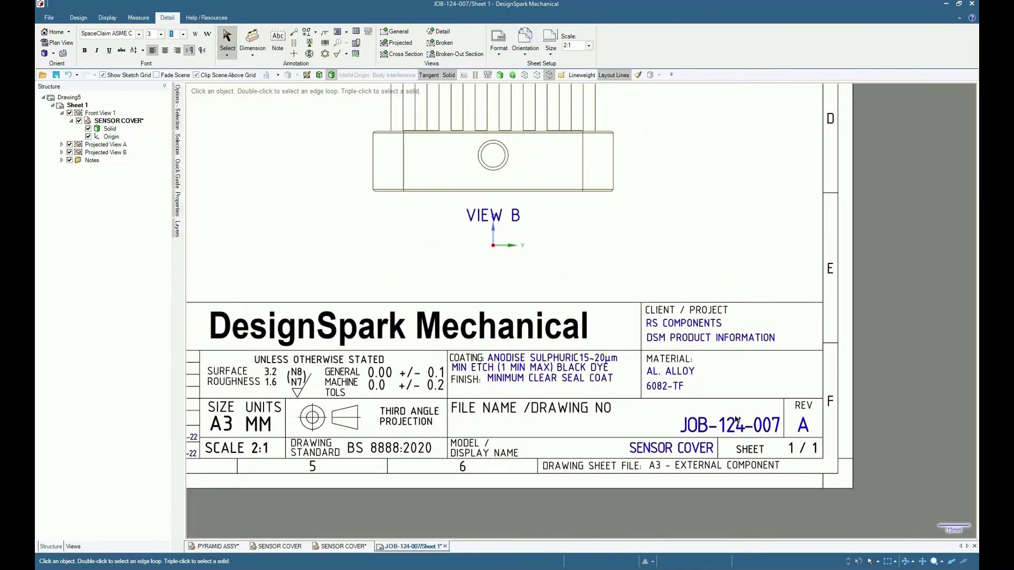
pyautogui.scroll(-1, 847, 425)
pyautogui.scroll(-3, 877, 435)
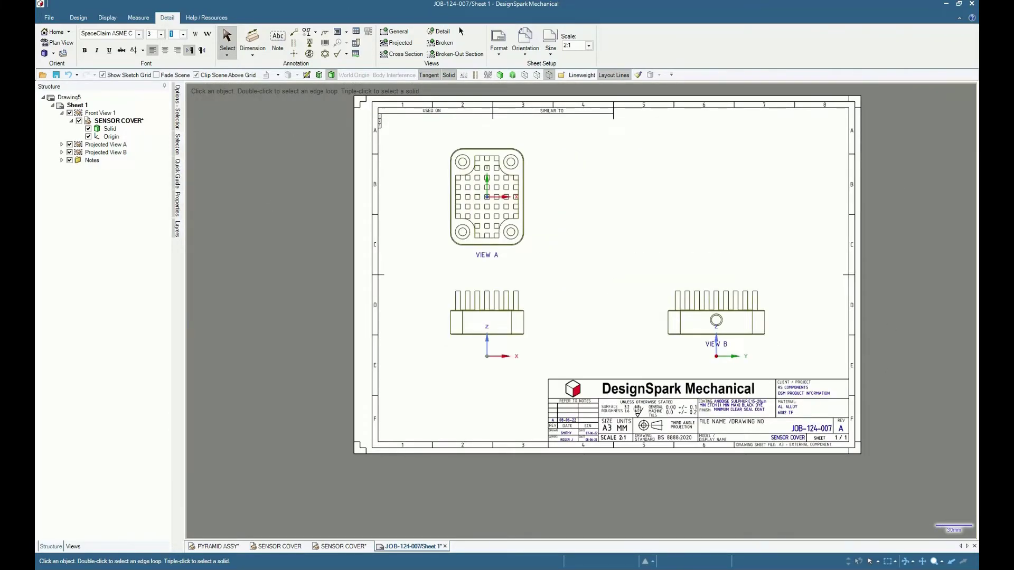
# Replace the current sheet format with A4 - EXTERNAL COMPONENT from the DRAWING SHEETS folder
pyautogui.click(501, 56)
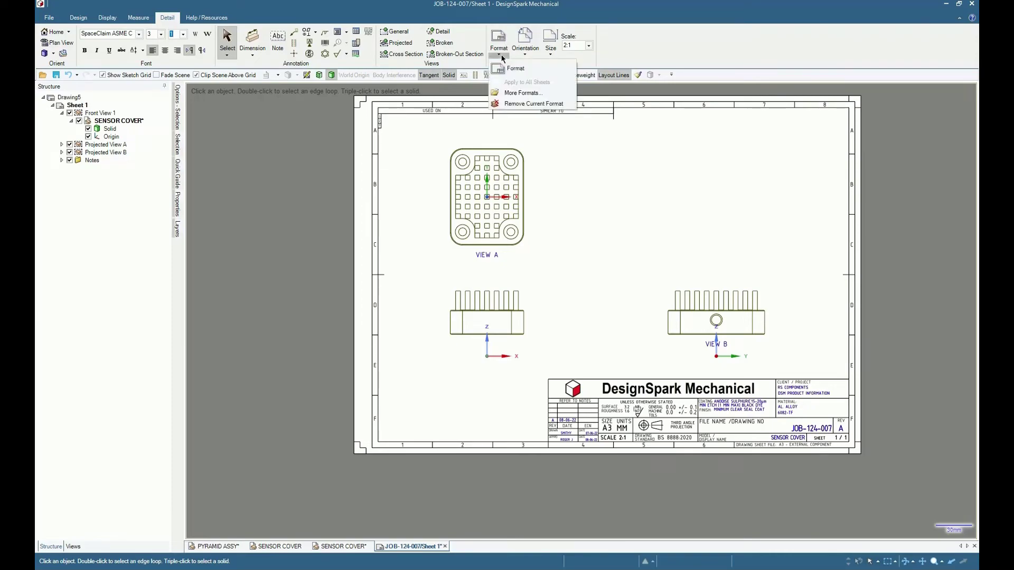
pyautogui.click(525, 105)
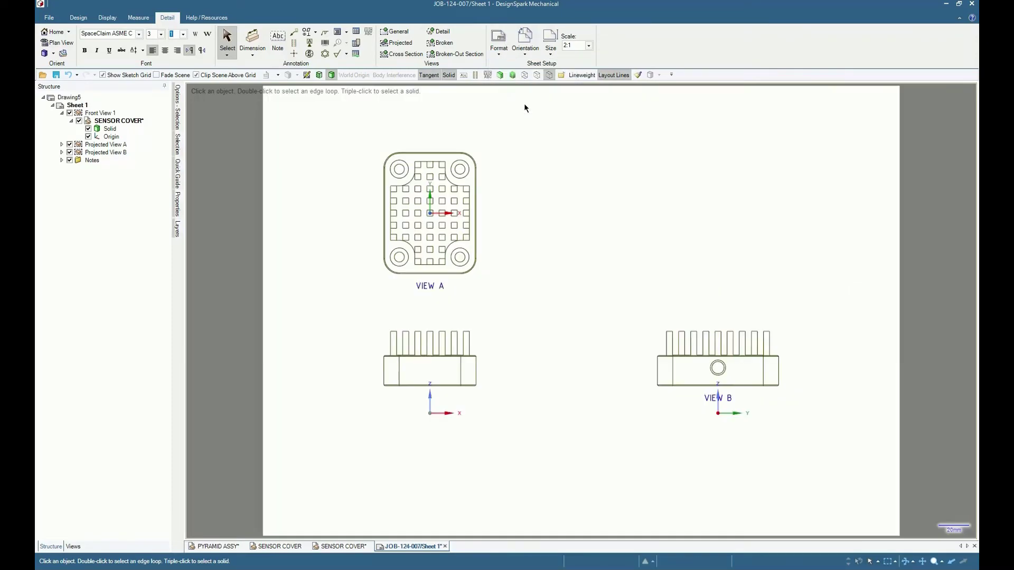
pyautogui.click(498, 56)
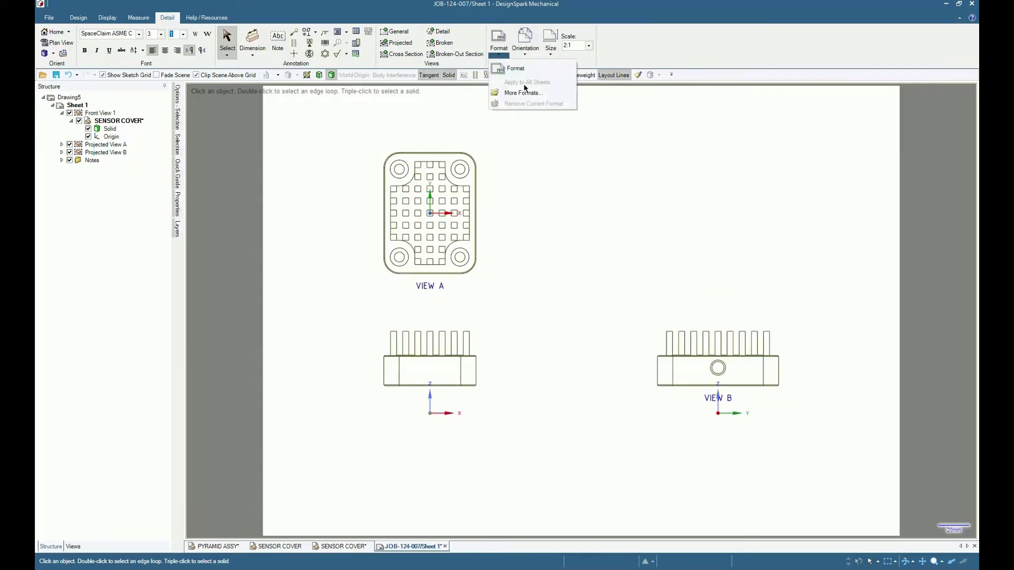
pyautogui.click(524, 89)
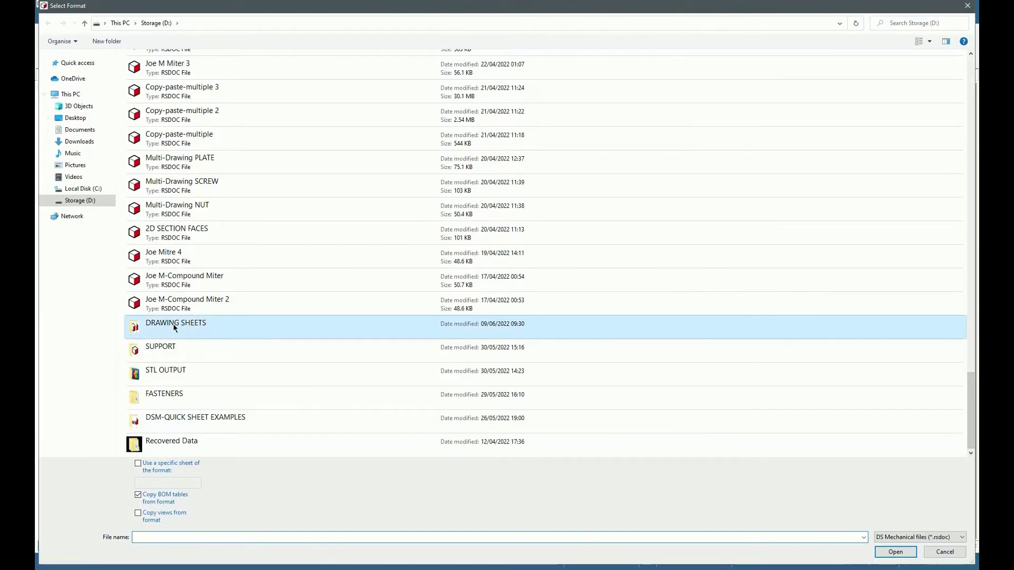
pyautogui.doubleClick(173, 327)
pyautogui.doubleClick(364, 110)
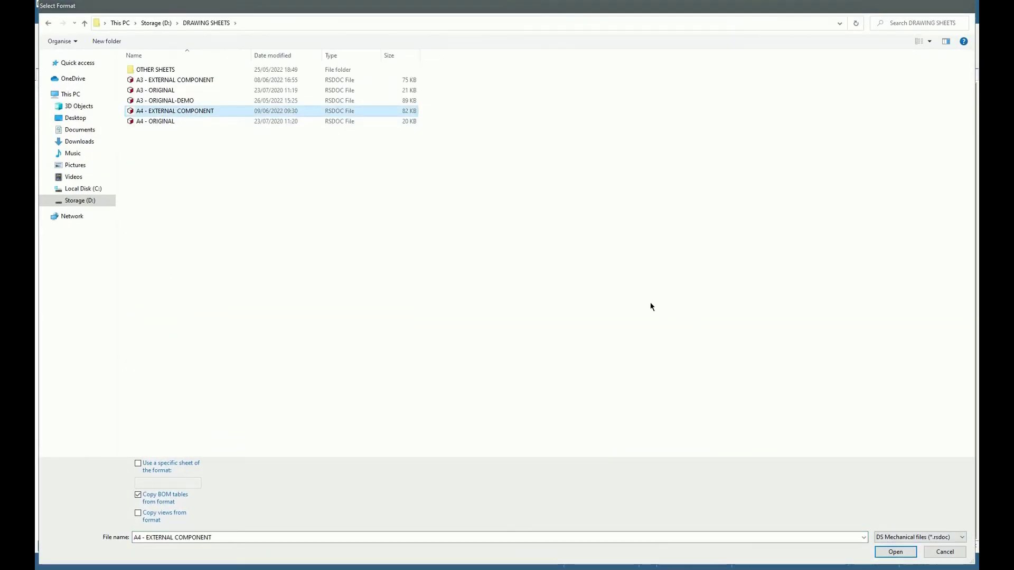
# Move View A up and left and place View B beside the front view
pyautogui.scroll(1, 633, 369)
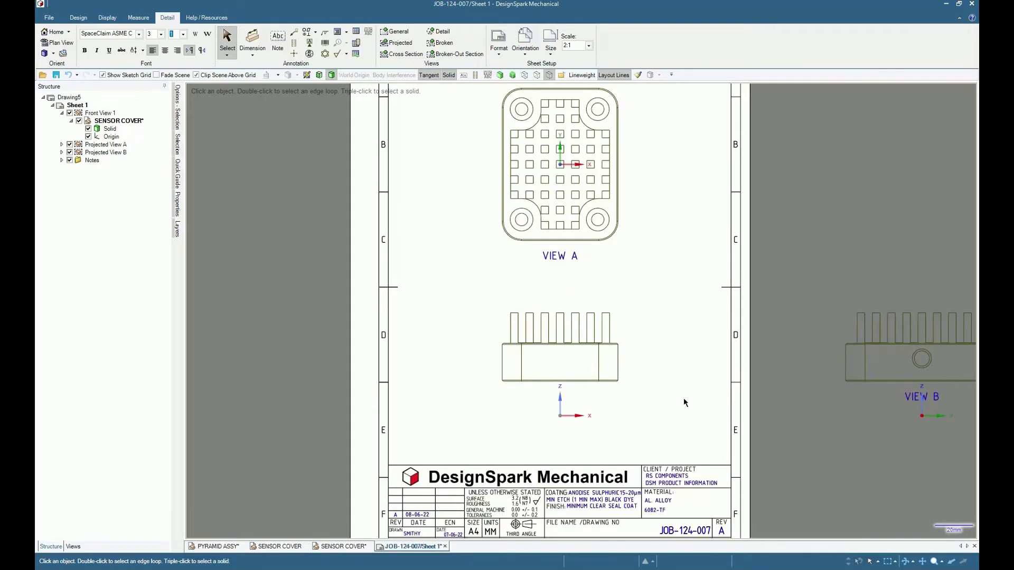
pyautogui.scroll(-1, 501, 290)
pyautogui.click(503, 218)
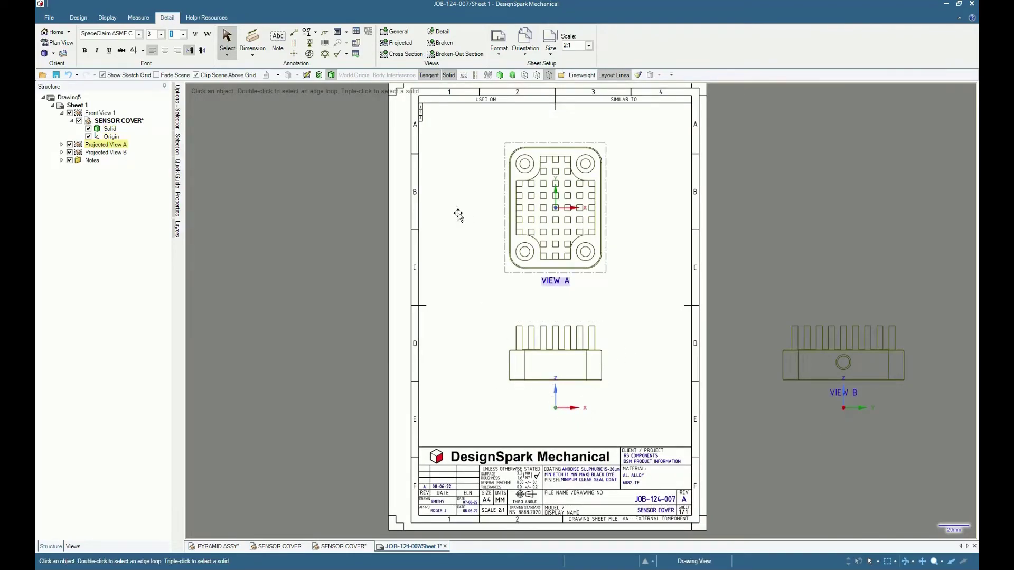
pyautogui.moveTo(458, 215); pyautogui.dragTo(439, 210)
pyautogui.click(771, 373)
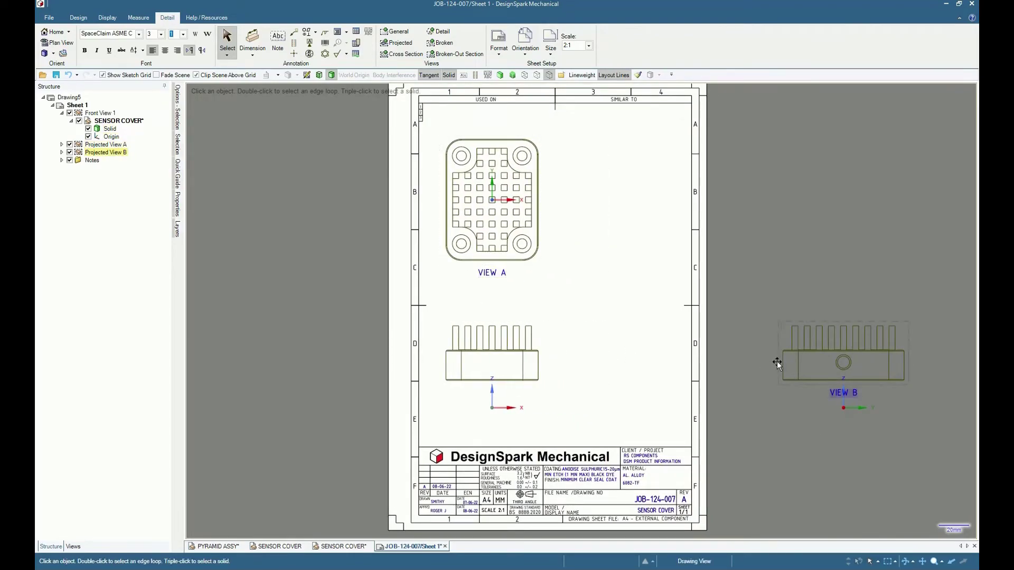
pyautogui.moveTo(777, 361); pyautogui.dragTo(550, 366)
# Hide the origin in all drawing views and zoom in on View B and the title block
pyautogui.rightClick(111, 136)
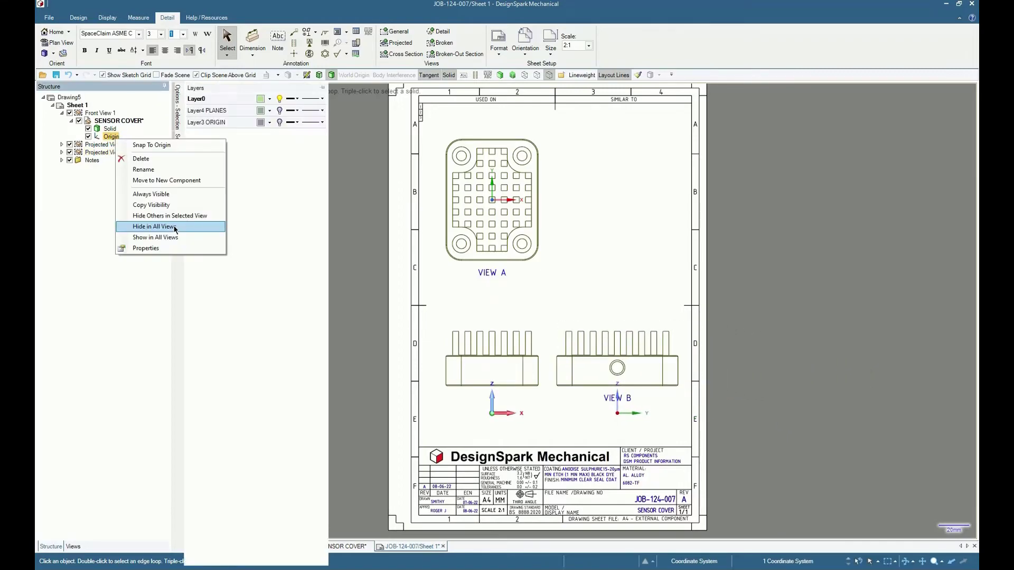
pyautogui.click(175, 227)
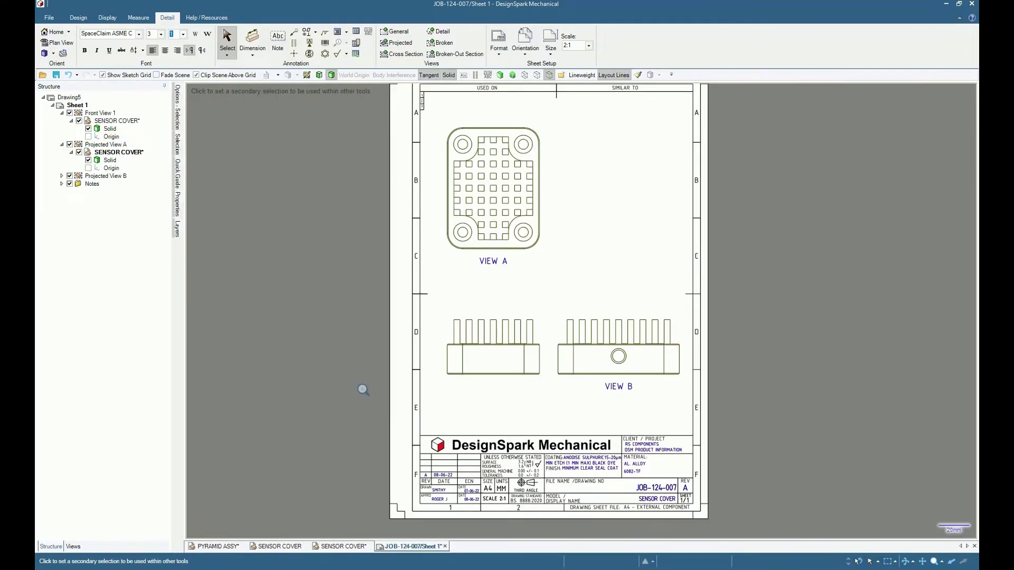
pyautogui.moveTo(363, 389); pyautogui.dragTo(718, 499)
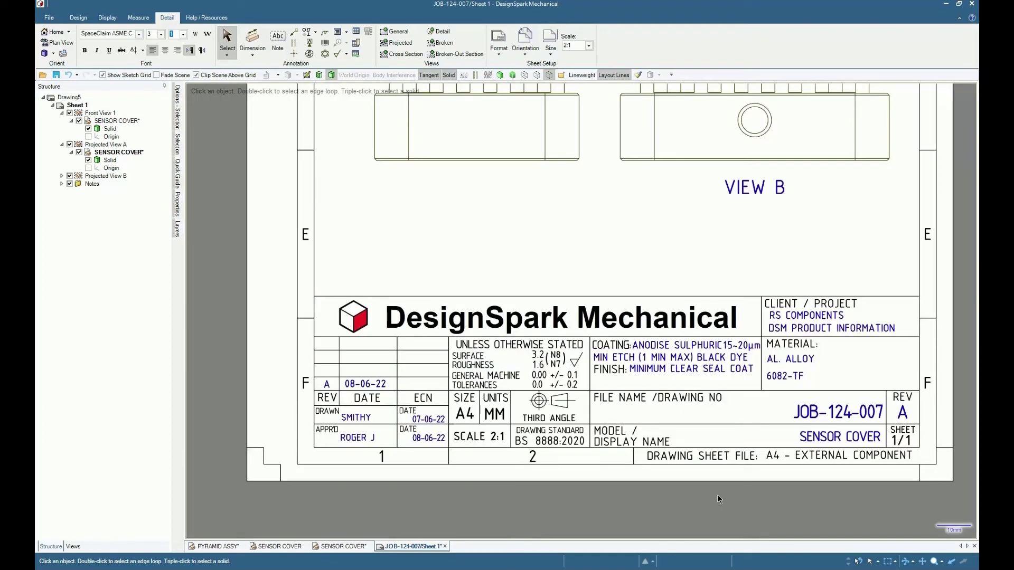
# In PYRAMID ASSY, use Replace Component to swap SENSOR COVER for the JOB-124-007 file
pyautogui.click(216, 546)
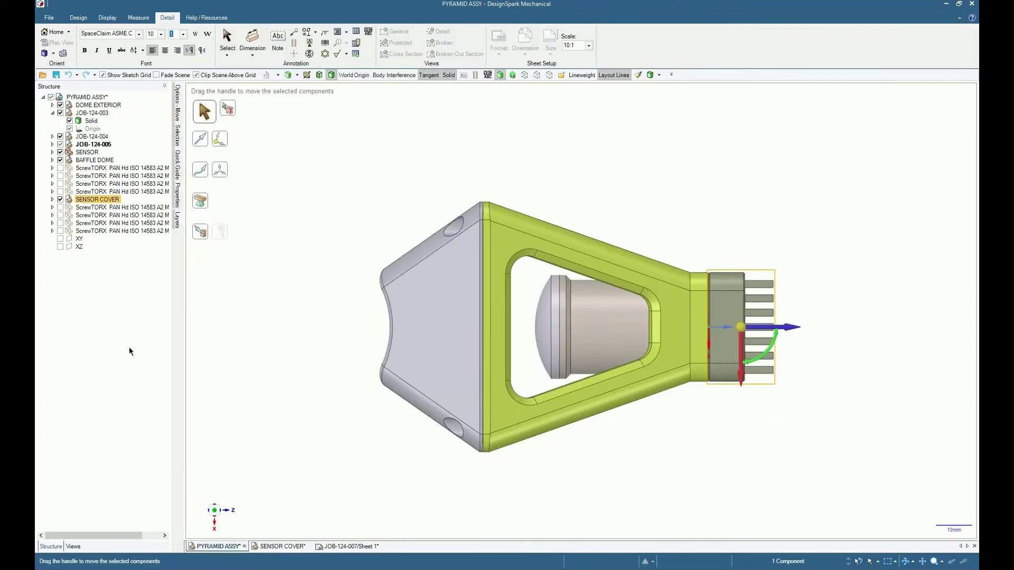
pyautogui.rightClick(110, 199)
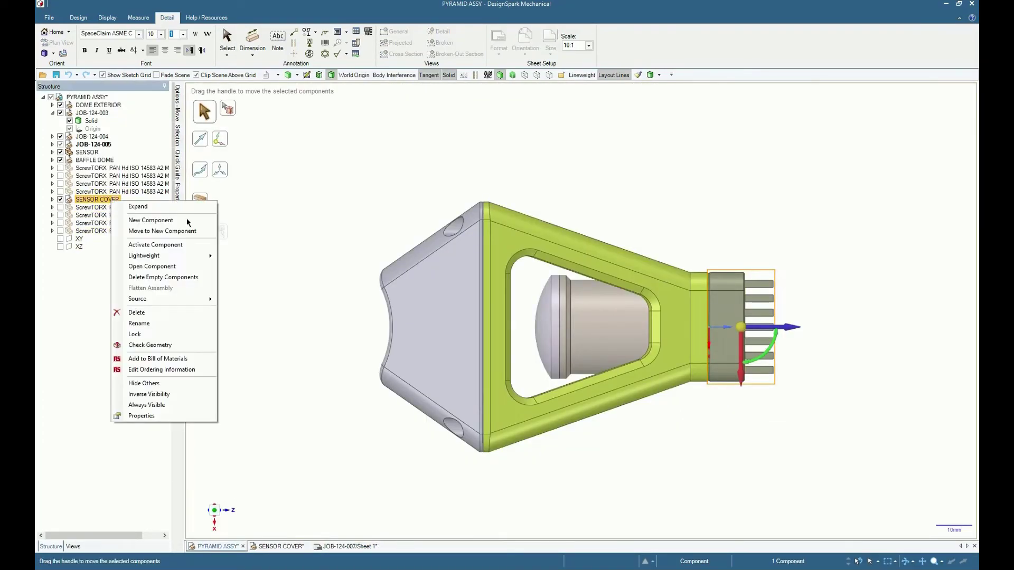
pyautogui.moveTo(162, 300)
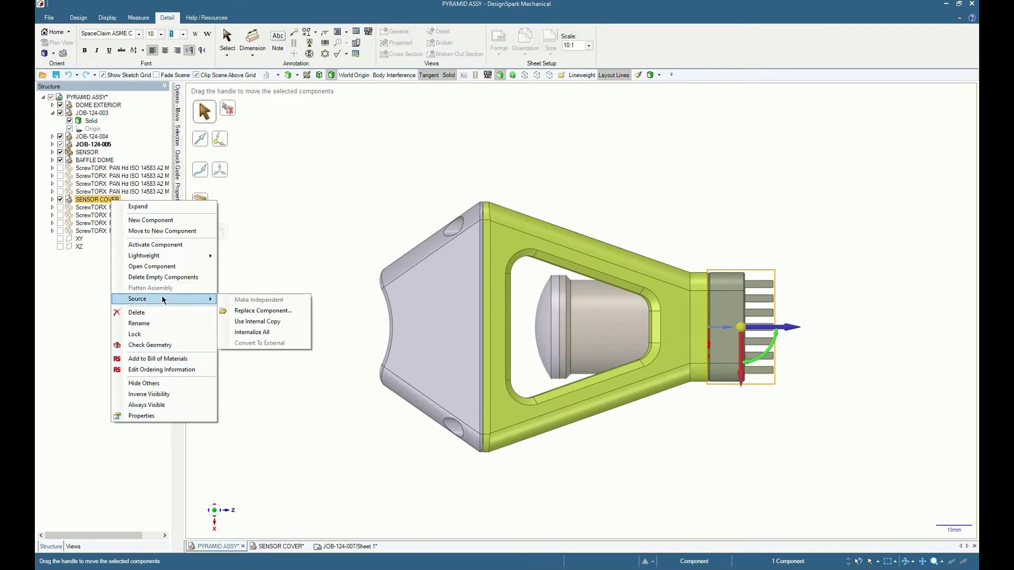
pyautogui.click(280, 311)
pyautogui.doubleClick(184, 68)
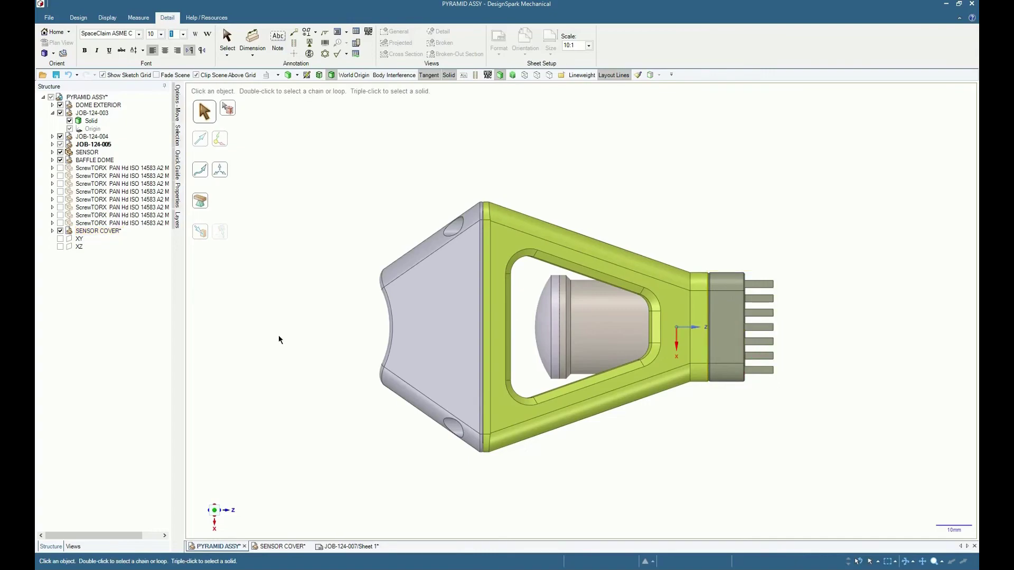
# Set the replaced sensor cover component's Use File Name property to True
pyautogui.rightClick(118, 232)
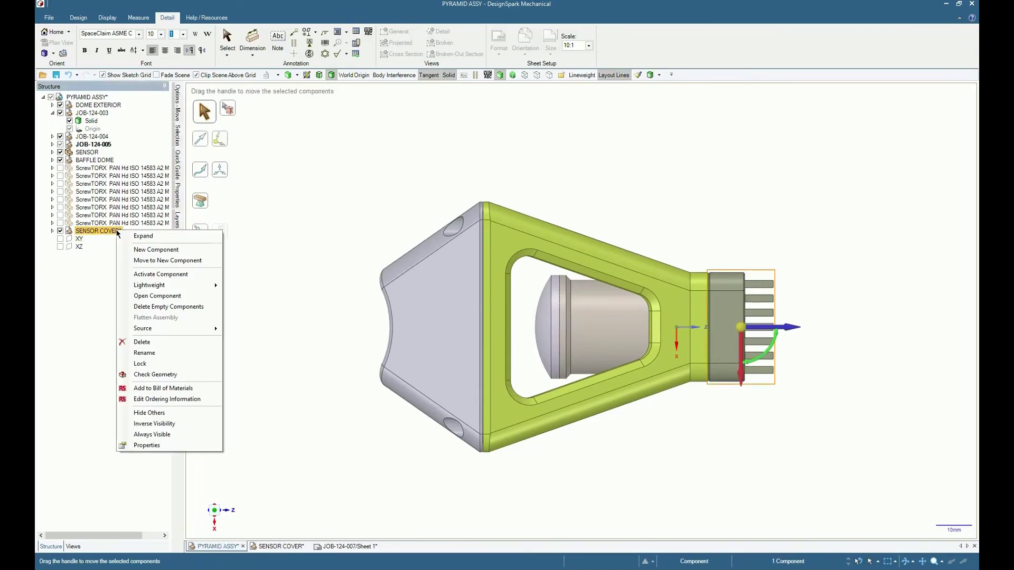
pyautogui.click(176, 446)
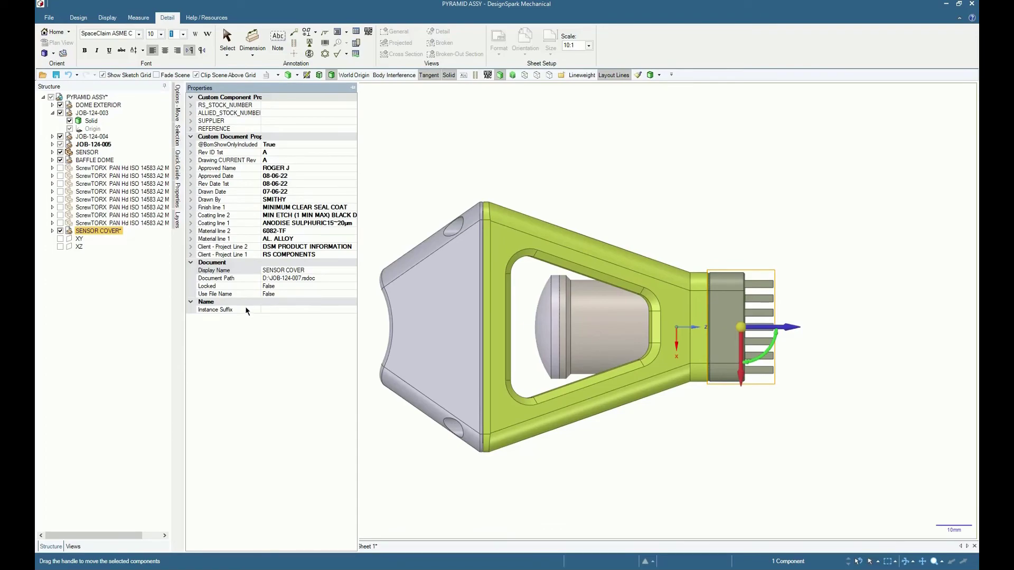
pyautogui.doubleClick(284, 293)
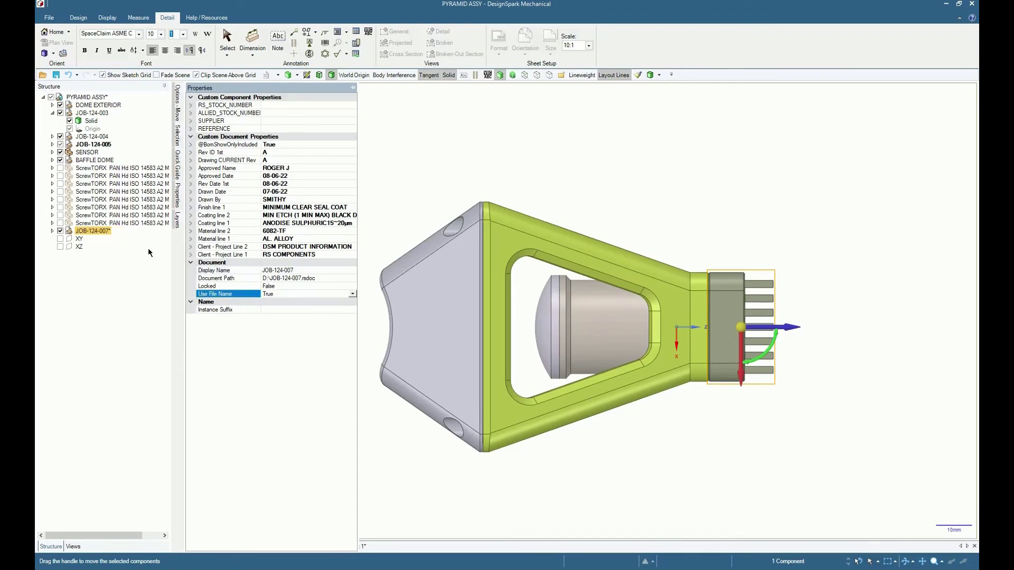
# Select JOB-124-007, -005, -004 and -003 together and show their shared Use File Name property
pyautogui.click(397, 483)
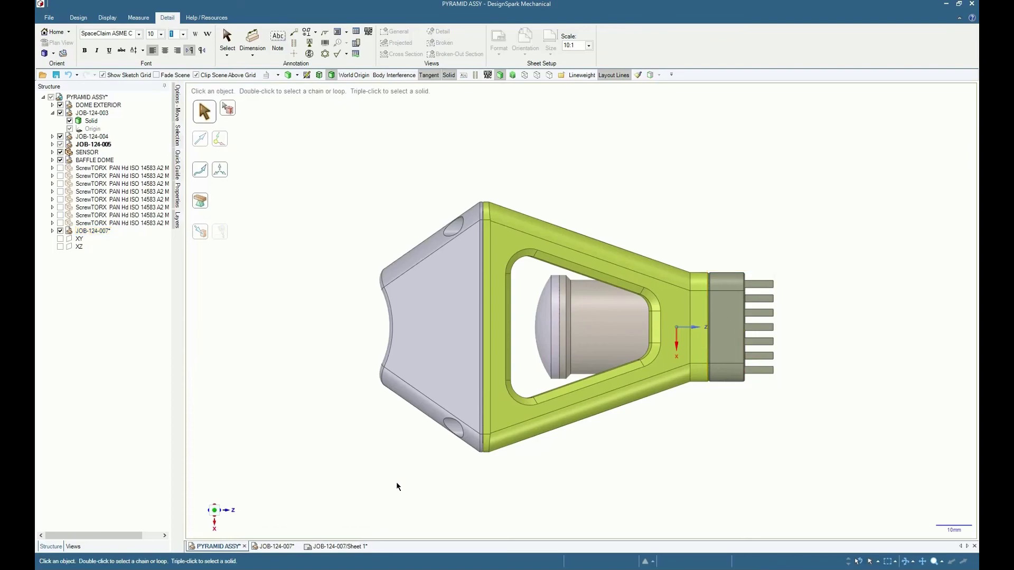
pyautogui.click(103, 232)
pyautogui.keyDown('ctrl'); pyautogui.click(93, 143); pyautogui.keyUp('ctrl')
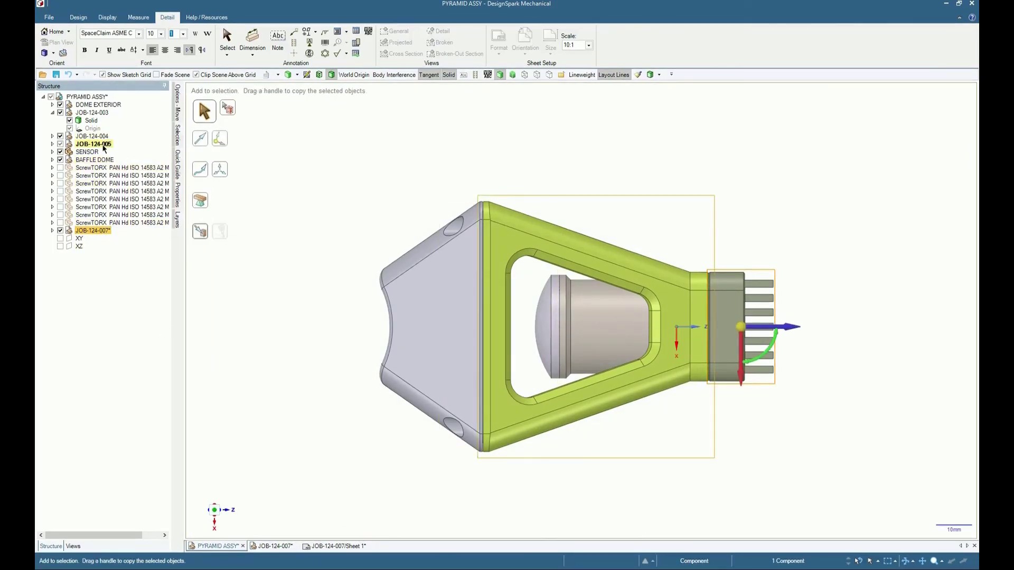
pyautogui.keyDown('ctrl'); pyautogui.click(93, 135); pyautogui.keyUp('ctrl')
pyautogui.keyDown('ctrl'); pyautogui.click(103, 113); pyautogui.keyUp('ctrl')
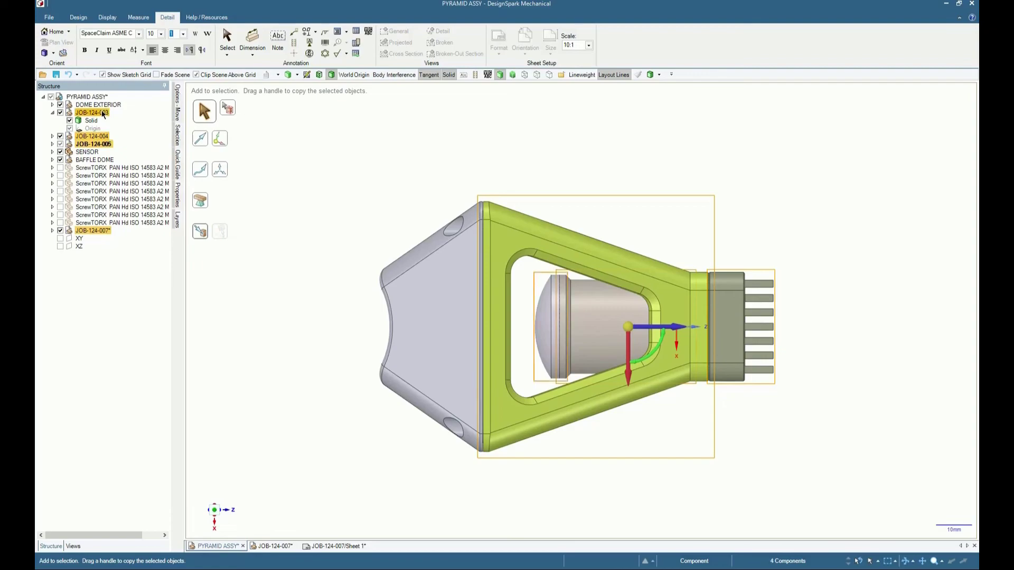
pyautogui.click(178, 192)
pyautogui.click(274, 129)
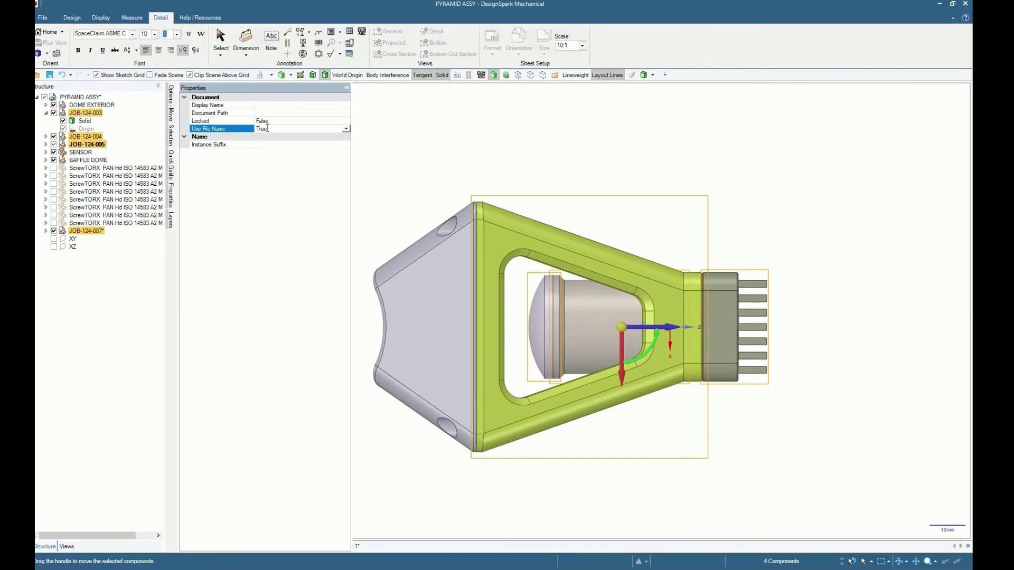